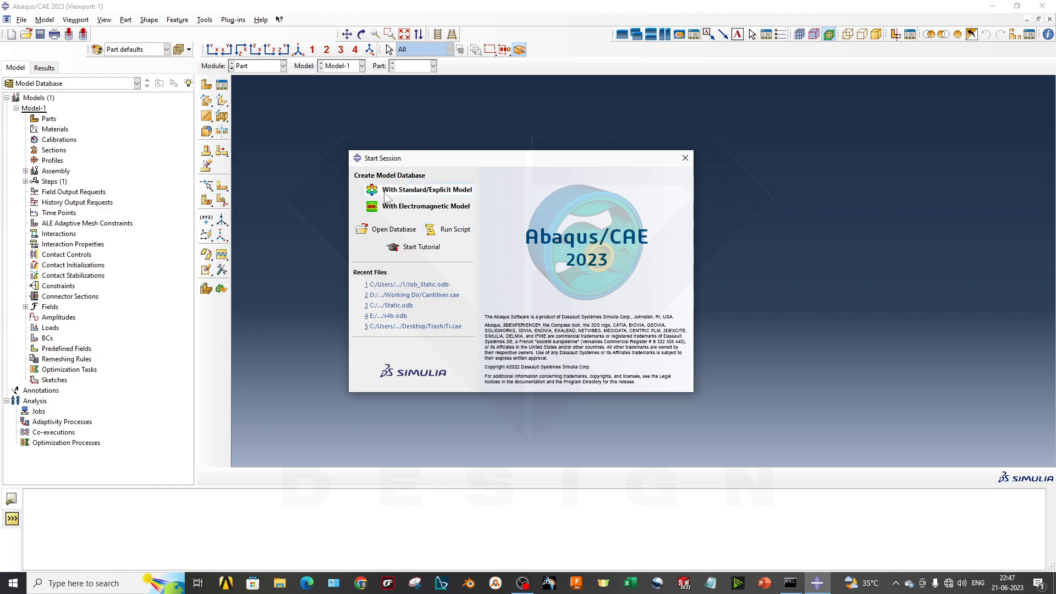
- Create a new model database with a Standard/Explicit model
{"action": "left_click_drag", "start_coordinate": [435, 163], "coordinate": [455, 163]}
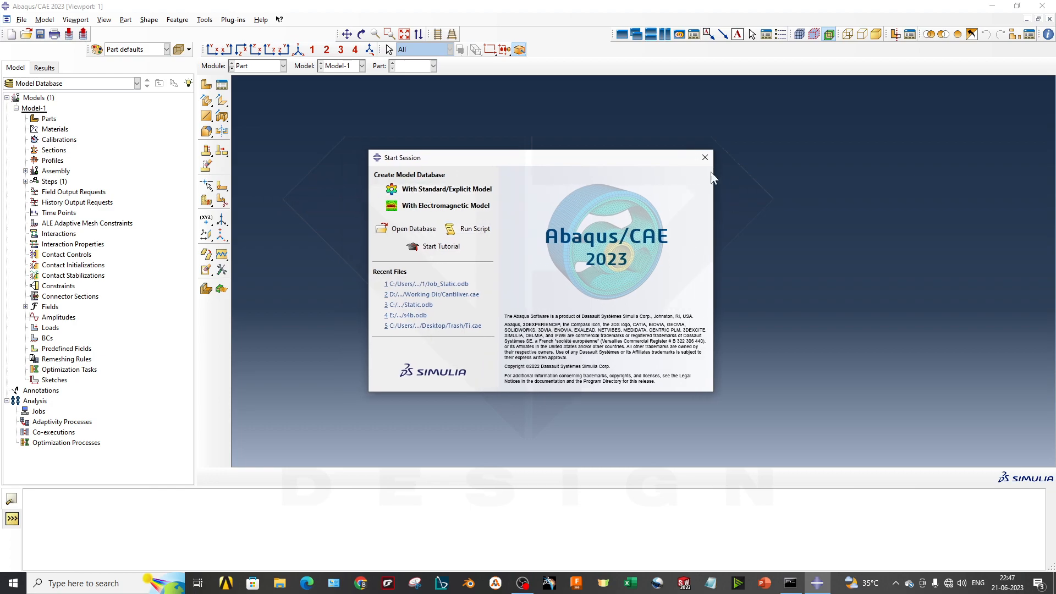
{"action": "left_click_drag", "start_coordinate": [647, 157], "coordinate": [675, 142]}
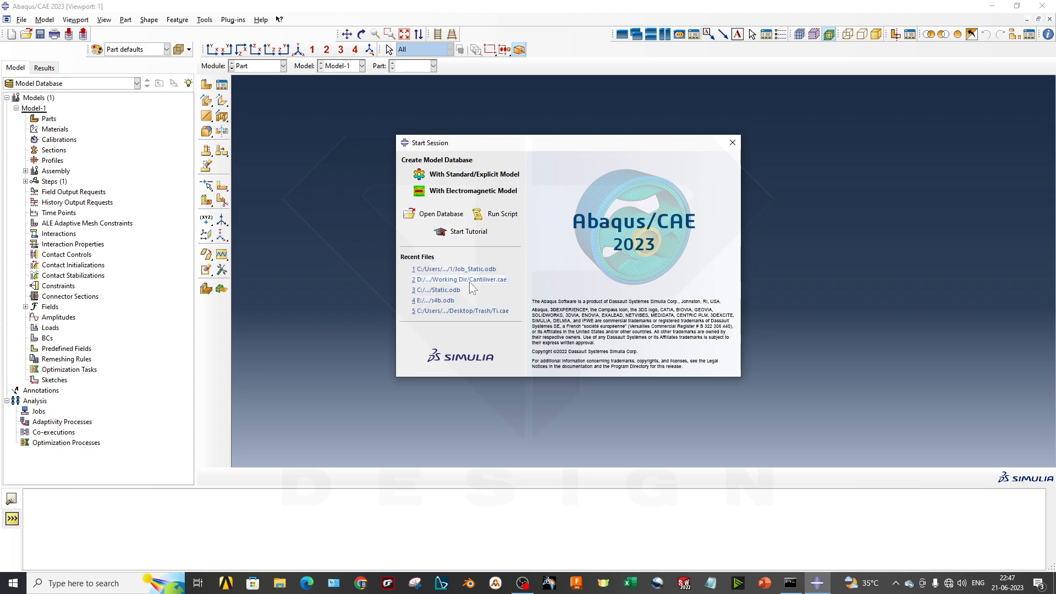
{"action": "left_click_drag", "start_coordinate": [464, 148], "coordinate": [464, 171]}
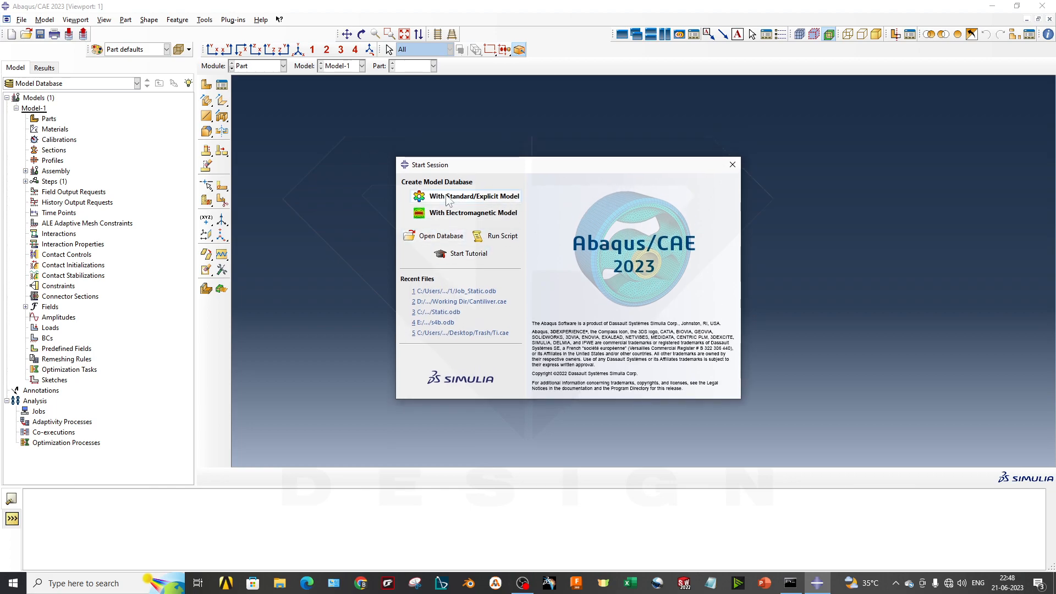
{"action": "left_click", "coordinate": [478, 196]}
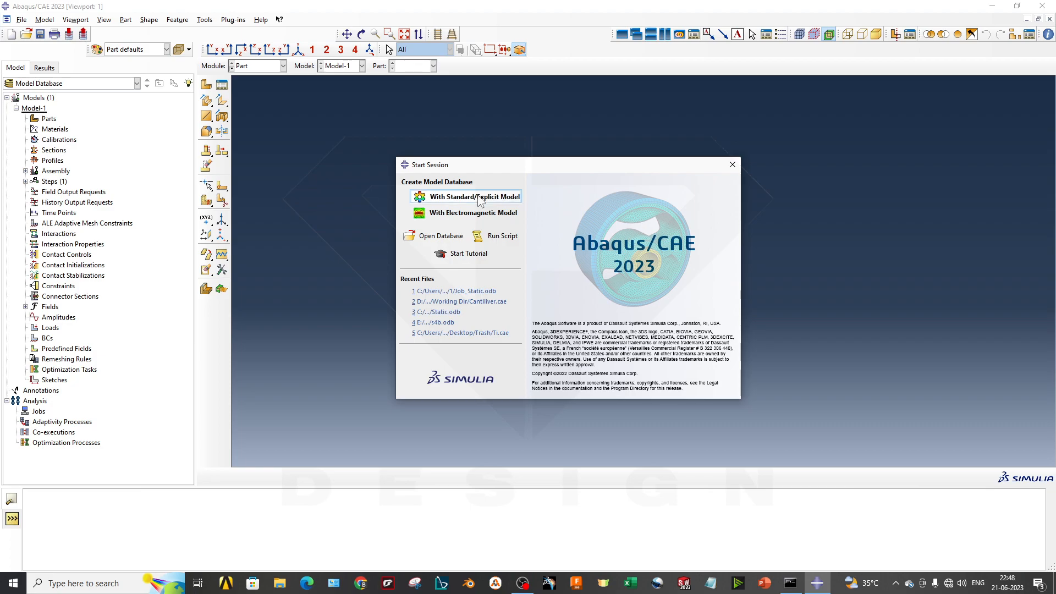
- Examine the creation messages, the contents of Model-1's tree and the list of available modules
{"action": "left_click_drag", "start_coordinate": [184, 505], "coordinate": [99, 531]}
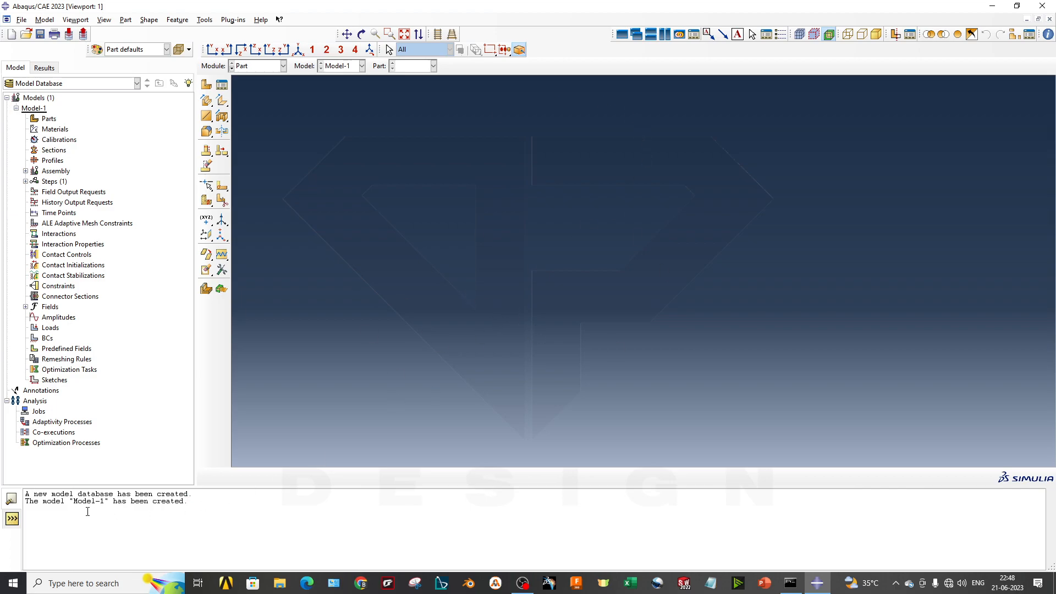
{"action": "left_click_drag", "start_coordinate": [31, 502], "coordinate": [167, 502]}
{"action": "left_click", "coordinate": [267, 545]}
{"action": "left_click", "coordinate": [33, 108]}
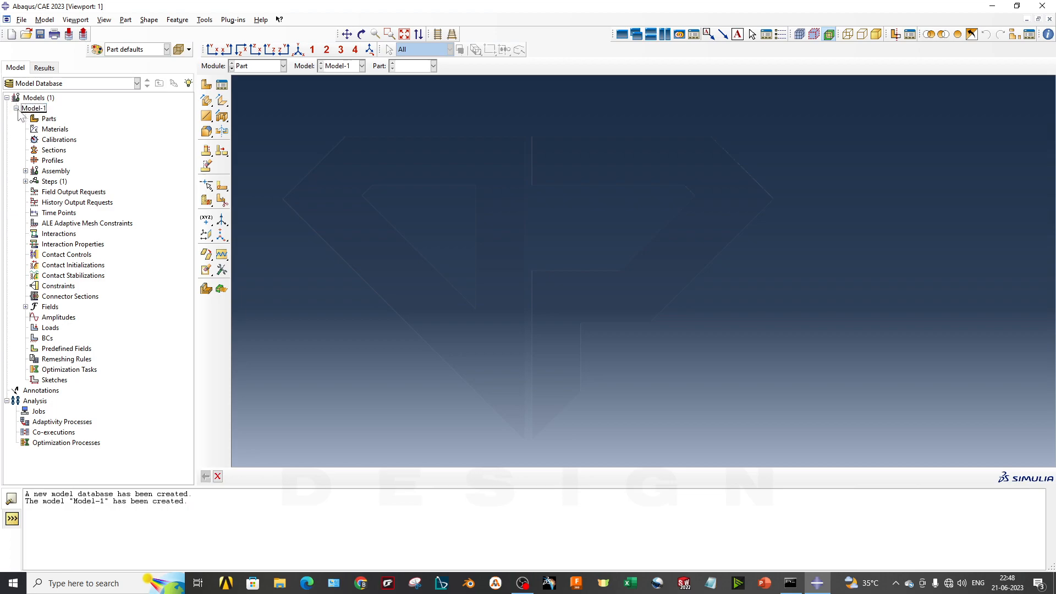
{"action": "left_click", "coordinate": [16, 108]}
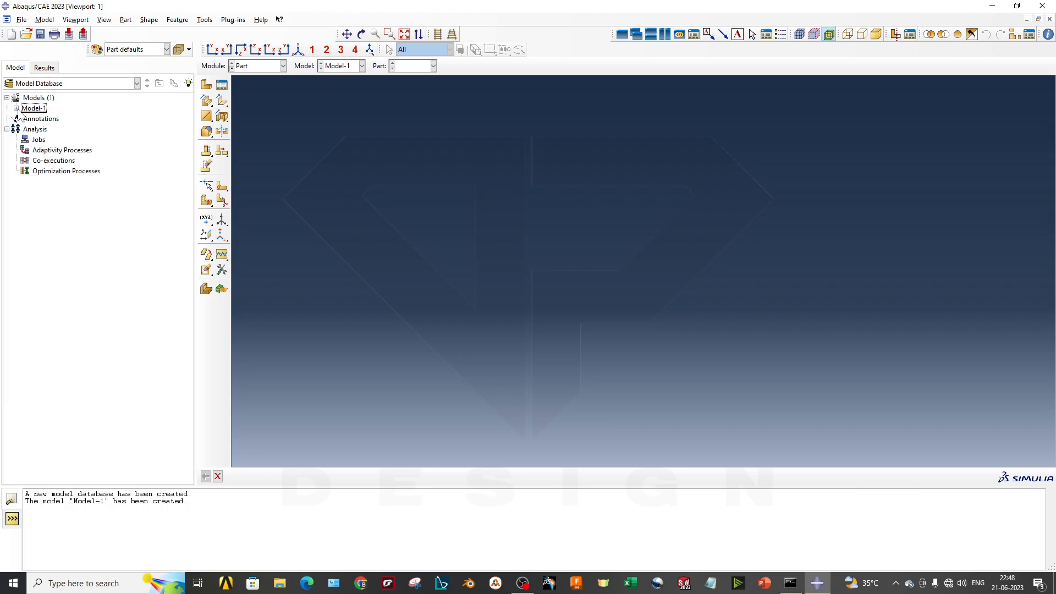
{"action": "left_click", "coordinate": [16, 108]}
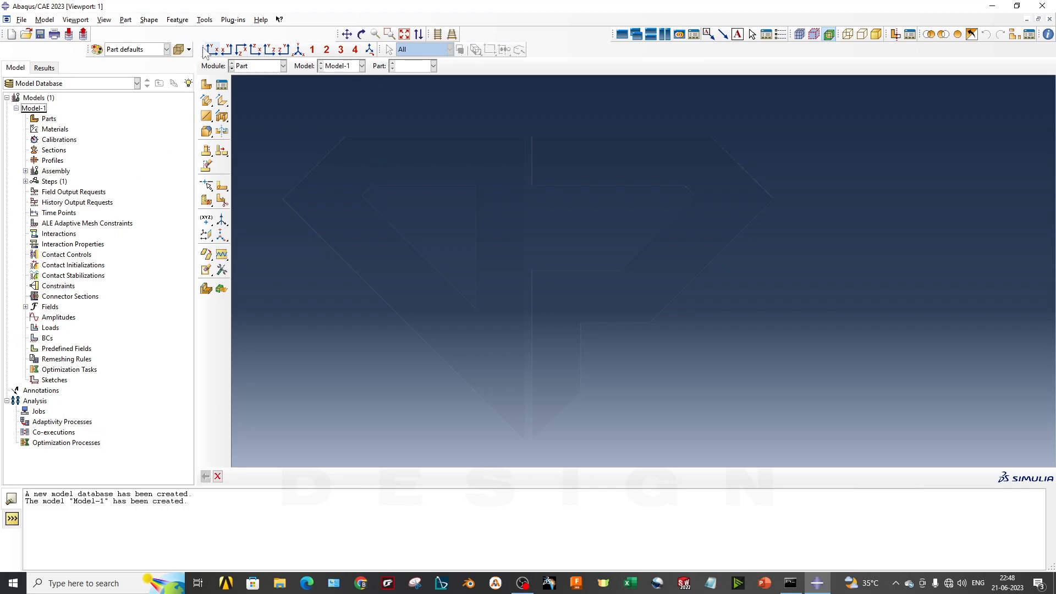
{"action": "left_click", "coordinate": [245, 68]}
{"action": "left_click", "coordinate": [216, 71]}
{"action": "left_click", "coordinate": [240, 70]}
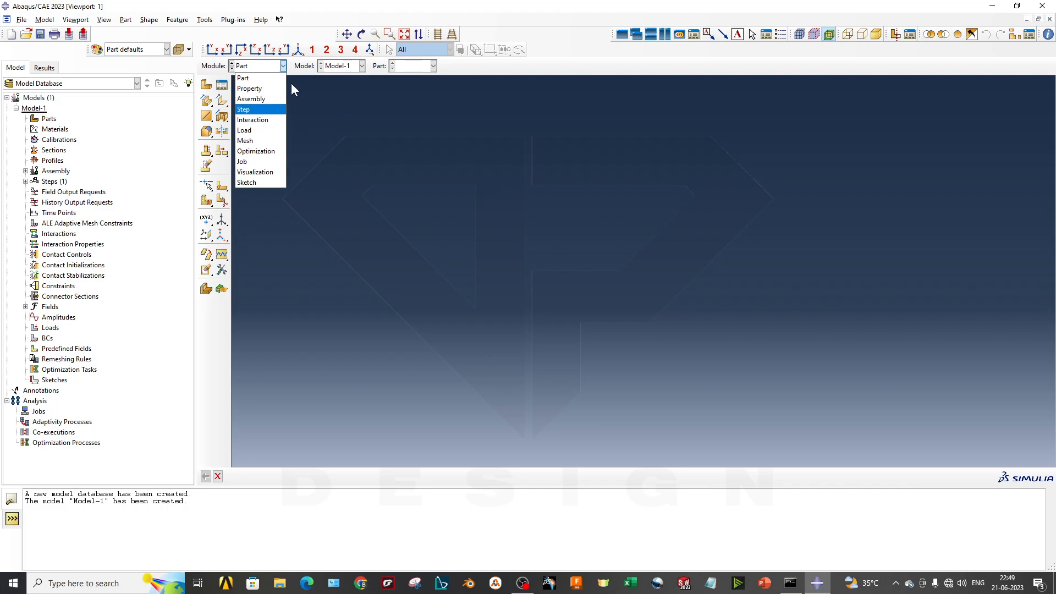
{"action": "left_click", "coordinate": [254, 79]}
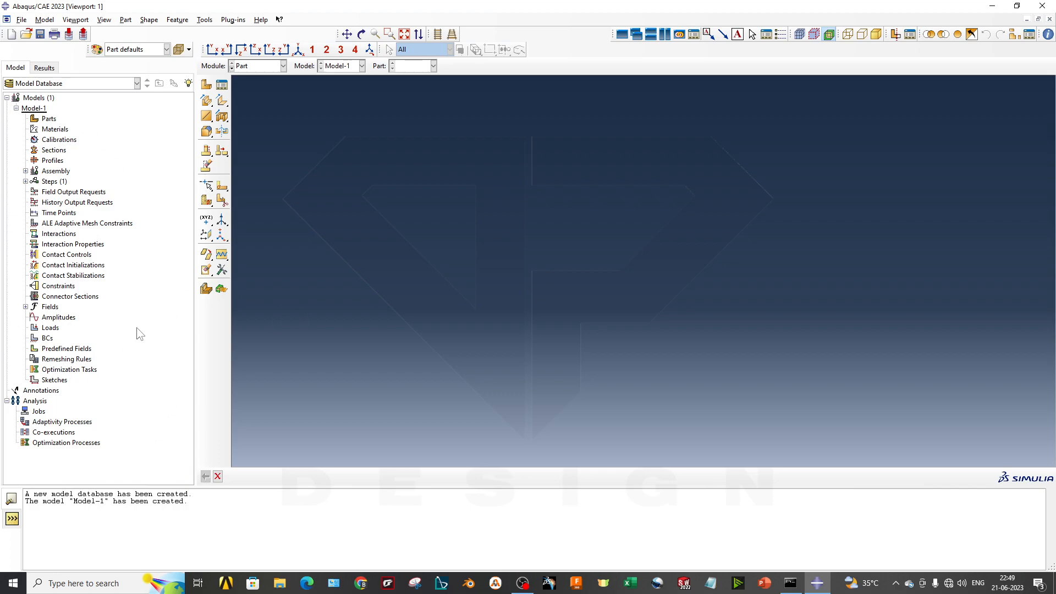
{"action": "right_click", "coordinate": [130, 280]}
{"action": "left_click", "coordinate": [115, 335]}
{"action": "mouse_move", "coordinate": [196, 307]}
{"action": "left_mouse_down"}
{"action": "mouse_move", "coordinate": [161, 306]}
{"action": "mouse_move", "coordinate": [200, 309]}
{"action": "left_mouse_up"}
- Start a new part named 2D_Static_Beam with 2D planar modeling space and deformable type
{"action": "left_click", "coordinate": [49, 119]}
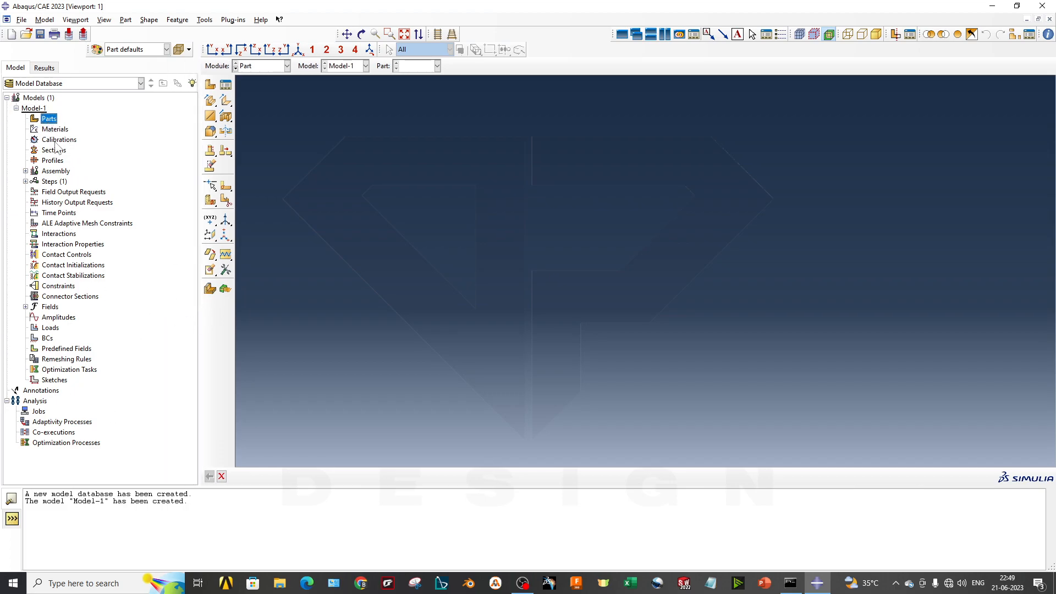
{"action": "right_click", "coordinate": [49, 119]}
{"action": "left_click", "coordinate": [65, 144]}
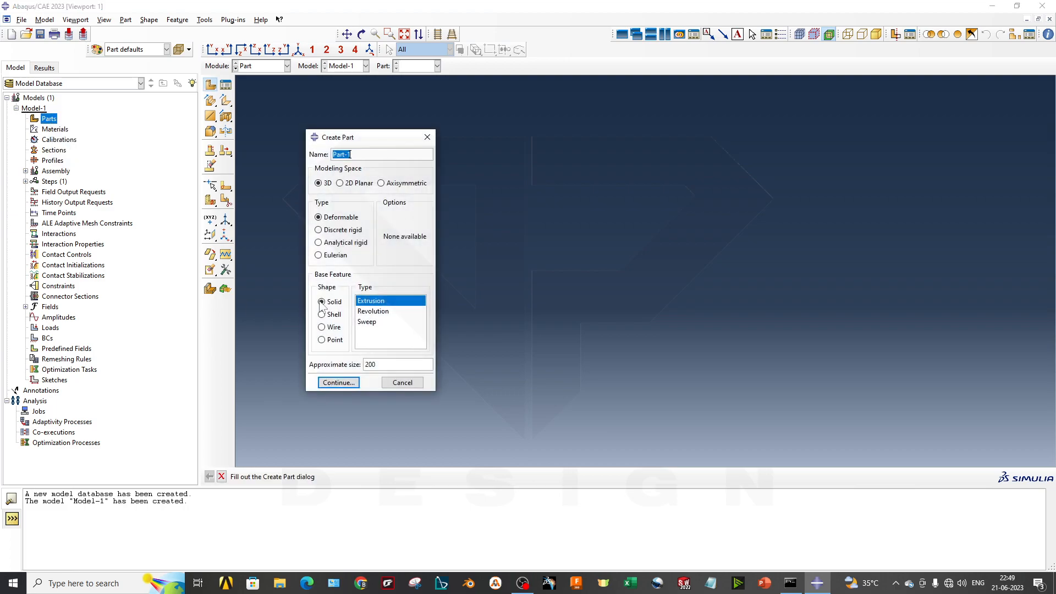
{"action": "mouse_move", "coordinate": [345, 138]}
{"action": "left_mouse_down"}
{"action": "mouse_move", "coordinate": [296, 169]}
{"action": "mouse_move", "coordinate": [344, 138]}
{"action": "left_mouse_up"}
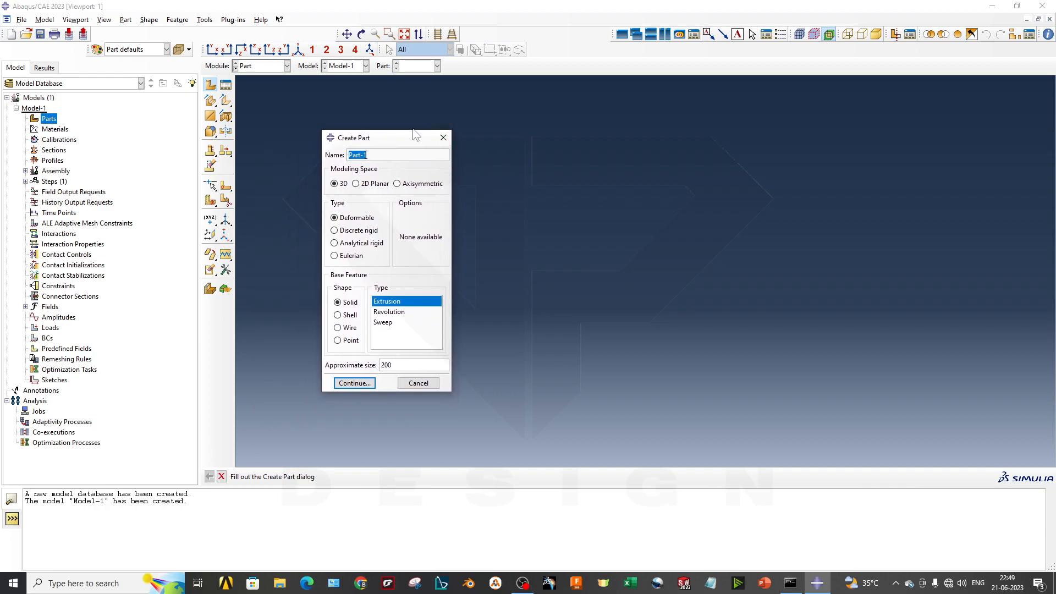
{"action": "type", "text": "2D_ Static_Beam"}
{"action": "left_click", "coordinate": [376, 184]}
{"action": "left_click", "coordinate": [358, 218]}
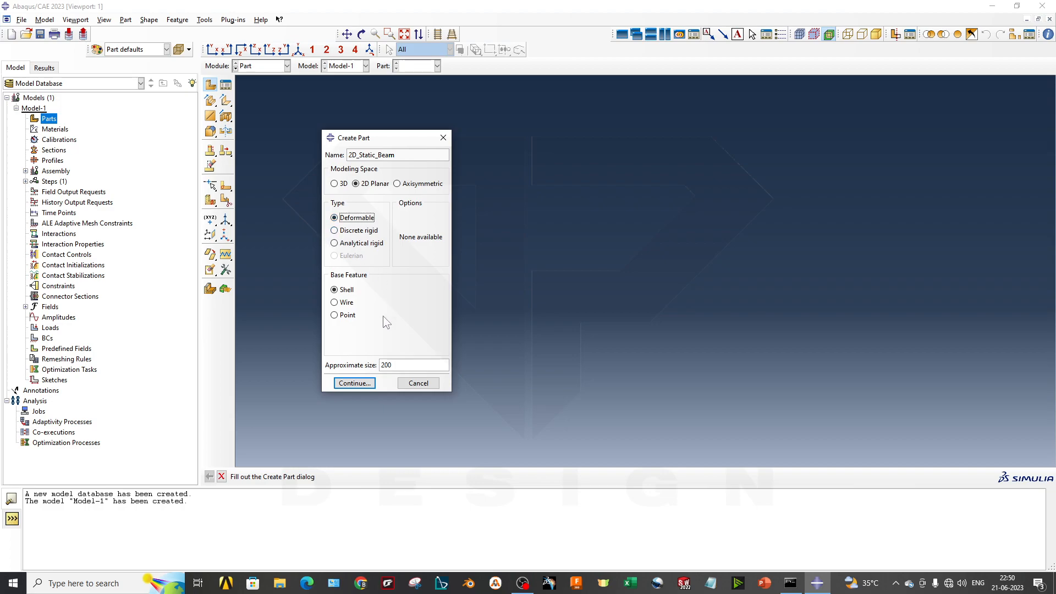
- Set the base feature to Wire, rename the part Beam and continue to its section sketch
{"action": "left_click", "coordinate": [350, 303]}
{"action": "key", "text": "Tab"}
{"action": "left_click", "coordinate": [352, 383]}
{"action": "left_click", "coordinate": [386, 306]}
{"action": "left_click_drag", "start_coordinate": [397, 155], "coordinate": [338, 159]}
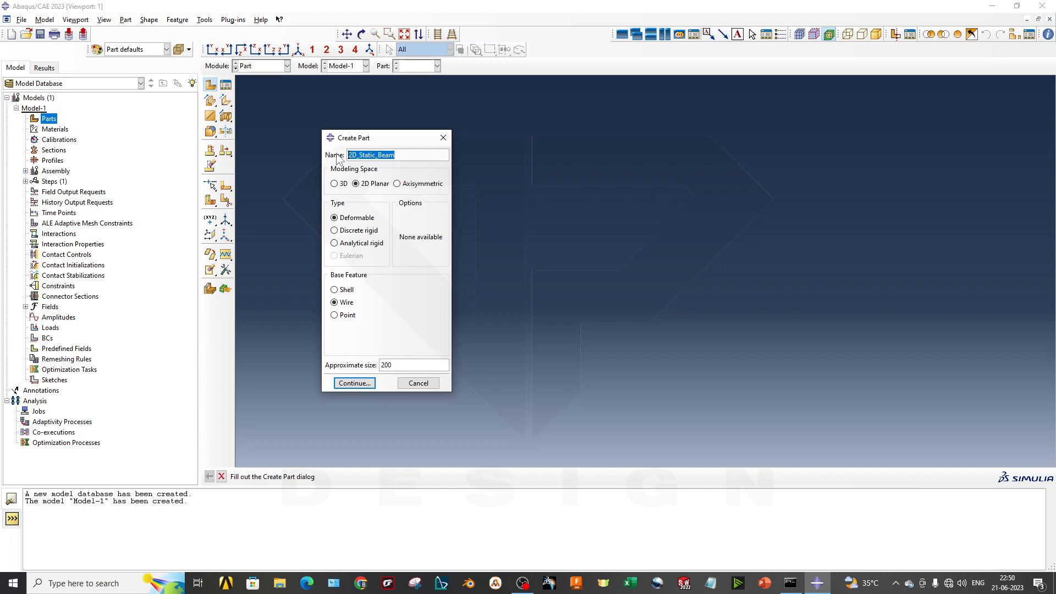
{"action": "type", "text": "Beam"}
{"action": "left_click", "coordinate": [355, 386]}
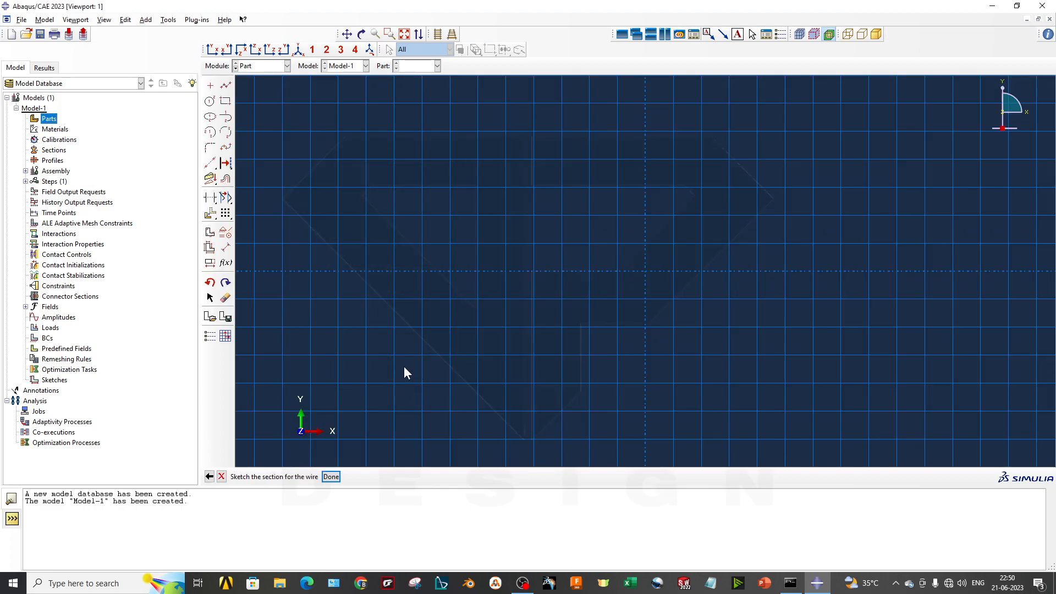
- Sketch a horizontal line about 125 units long along the horizontal axis, spanning both sides of the origin
{"action": "left_click", "coordinate": [225, 85]}
{"action": "left_click", "coordinate": [282, 271]}
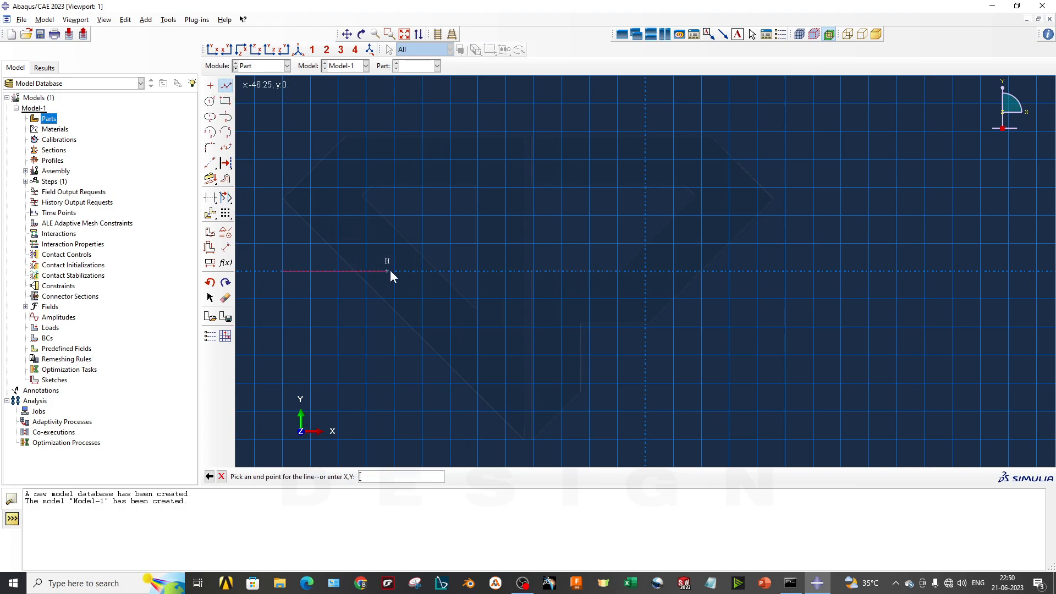
{"action": "left_click", "coordinate": [980, 271]}
{"action": "key", "text": "Escape"}
- Dimension the horizontal line to a length of 135 and finish the wire sketch
{"action": "left_click", "coordinate": [226, 248]}
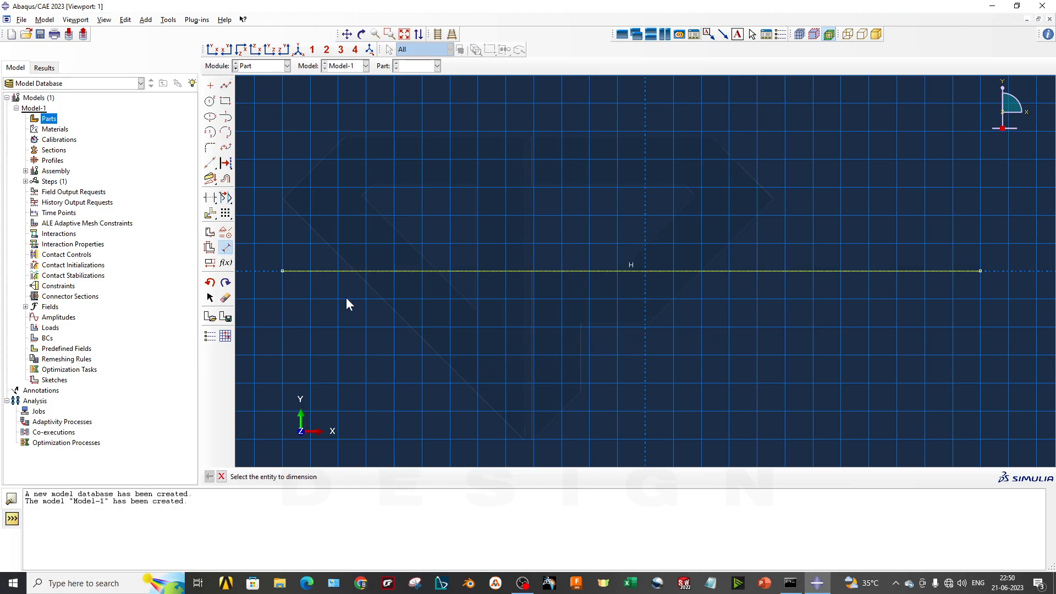
{"action": "left_click", "coordinate": [463, 271]}
{"action": "left_click", "coordinate": [470, 325]}
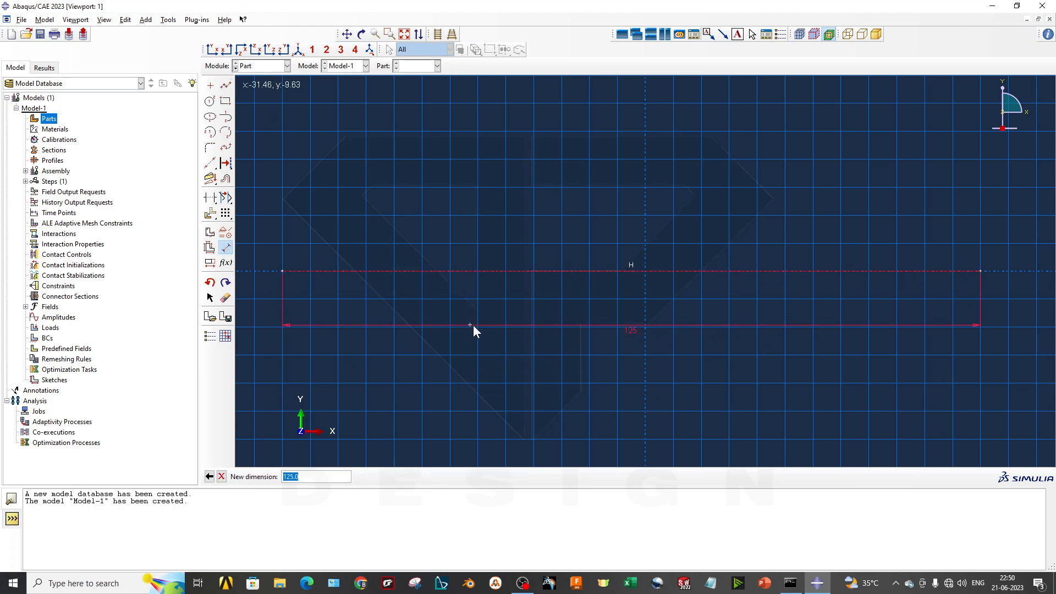
{"action": "type", "text": "135"}
{"action": "key", "text": "Return"}
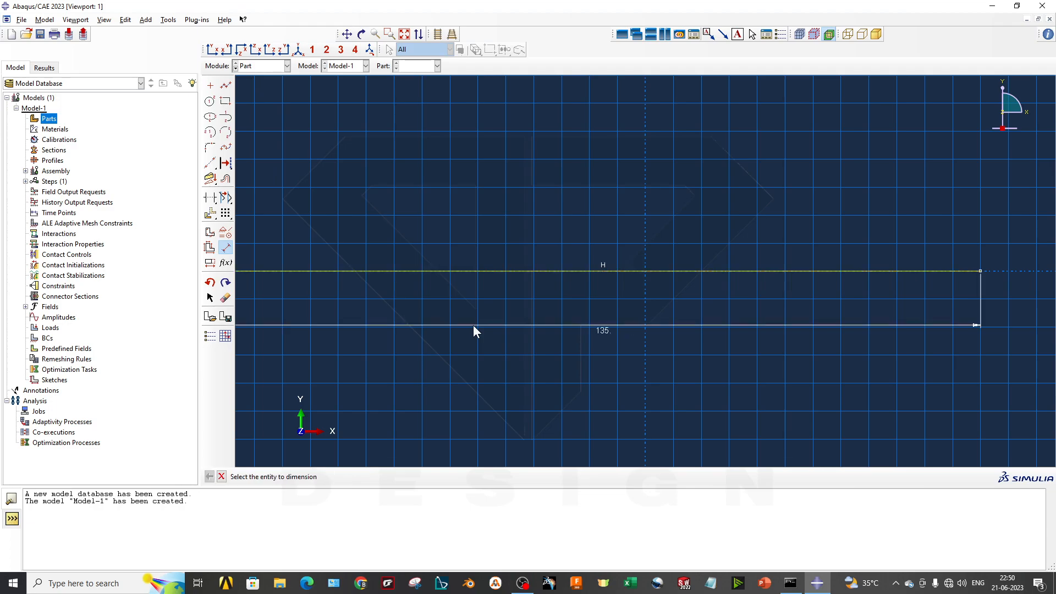
{"action": "left_click", "coordinate": [221, 477]}
{"action": "left_click", "coordinate": [330, 476]}
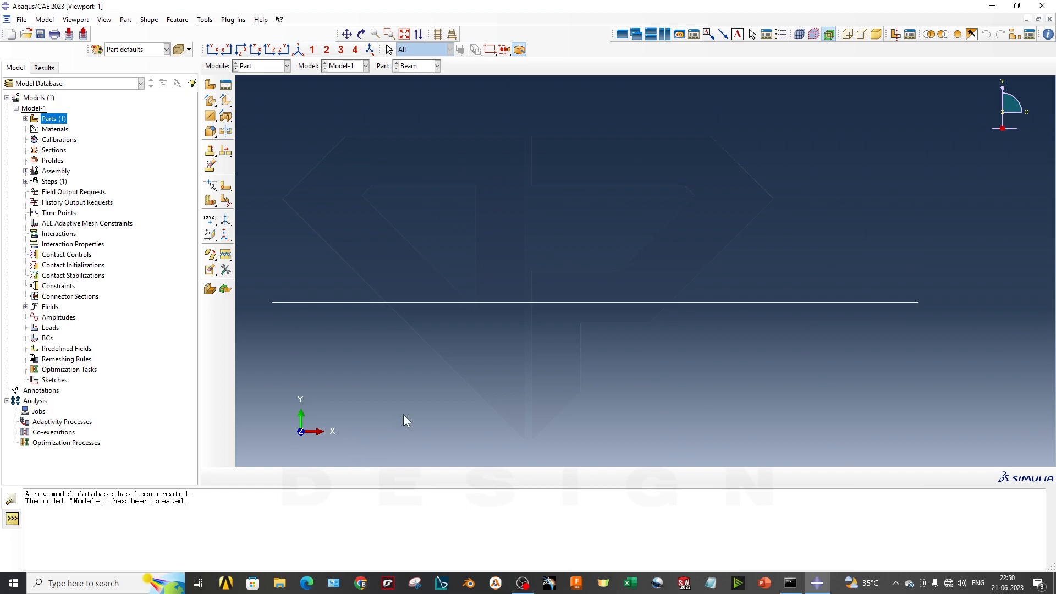
- Keep the Beam part active and switch to the Property module
{"action": "left_click_drag", "start_coordinate": [408, 358], "coordinate": [507, 328], "text": "ctrl+alt"}
{"action": "middle_click_drag", "start_coordinate": [520, 297], "coordinate": [500, 302], "text": "ctrl+alt"}
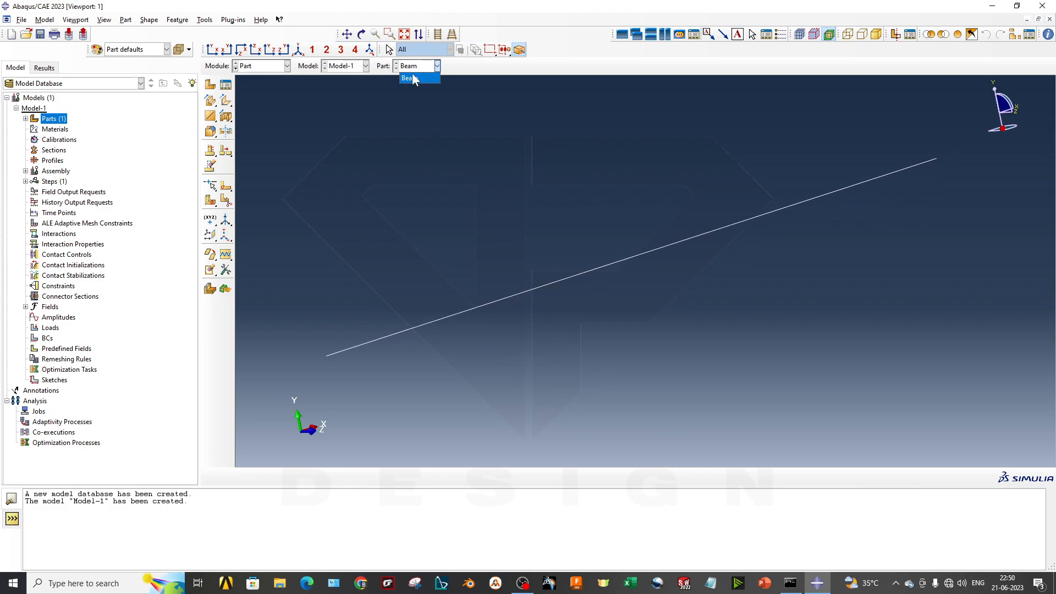
{"action": "left_click", "coordinate": [415, 79]}
{"action": "left_click", "coordinate": [250, 68]}
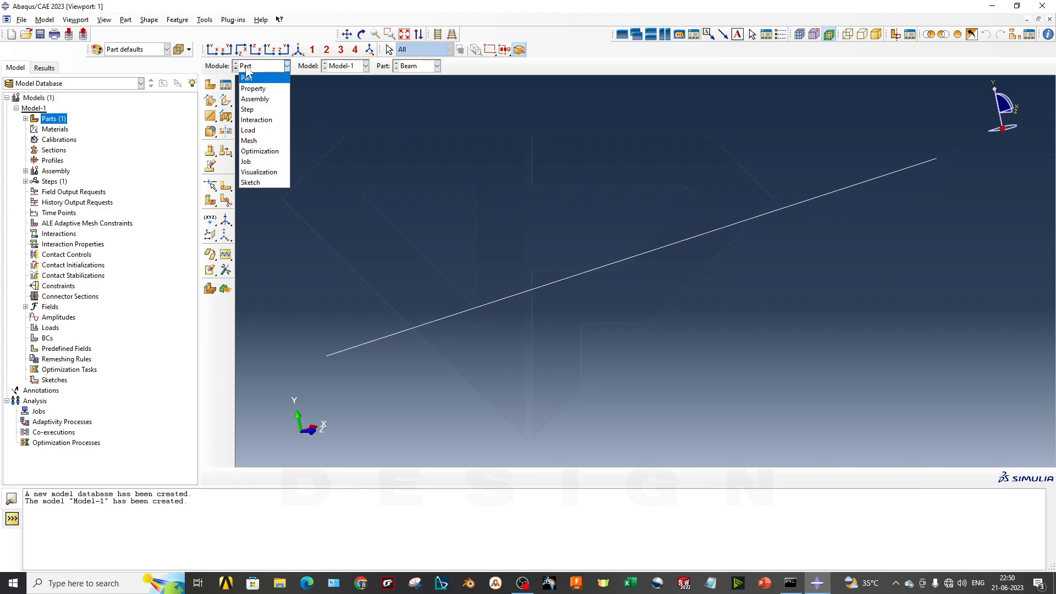
{"action": "left_click", "coordinate": [256, 85]}
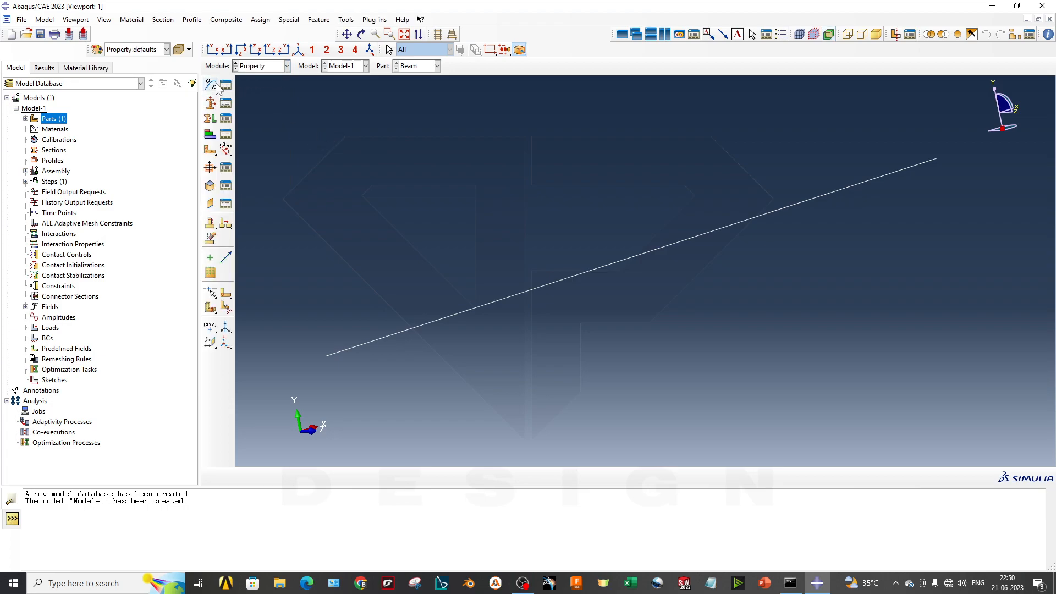
- Create a material named Steel and give it a uniform mass density of 78
{"action": "right_click", "coordinate": [51, 130]}
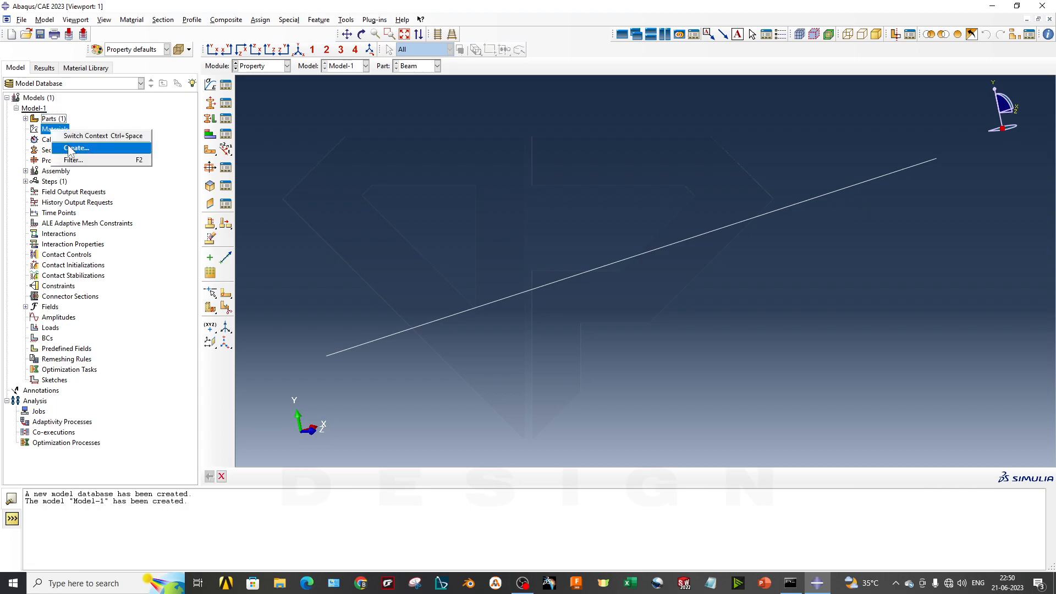
{"action": "left_click", "coordinate": [70, 148]}
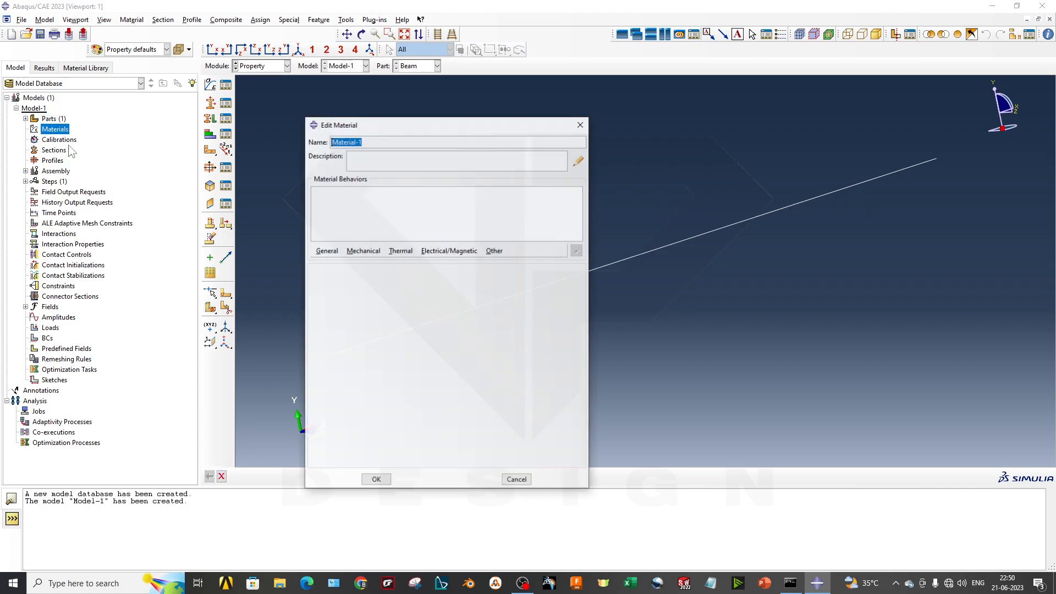
{"action": "type", "text": "Steel"}
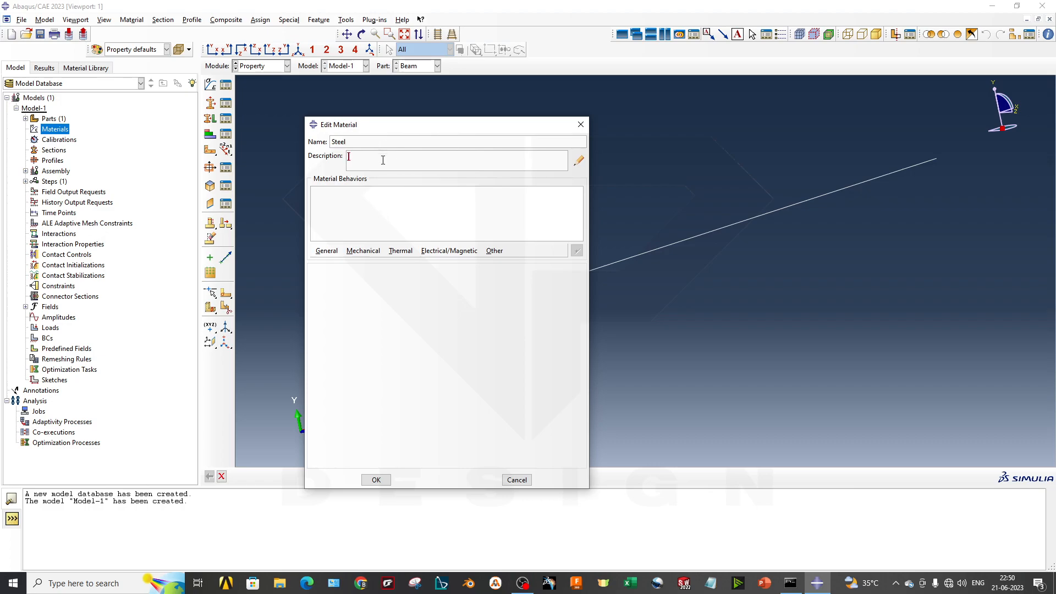
{"action": "left_click", "coordinate": [326, 252]}
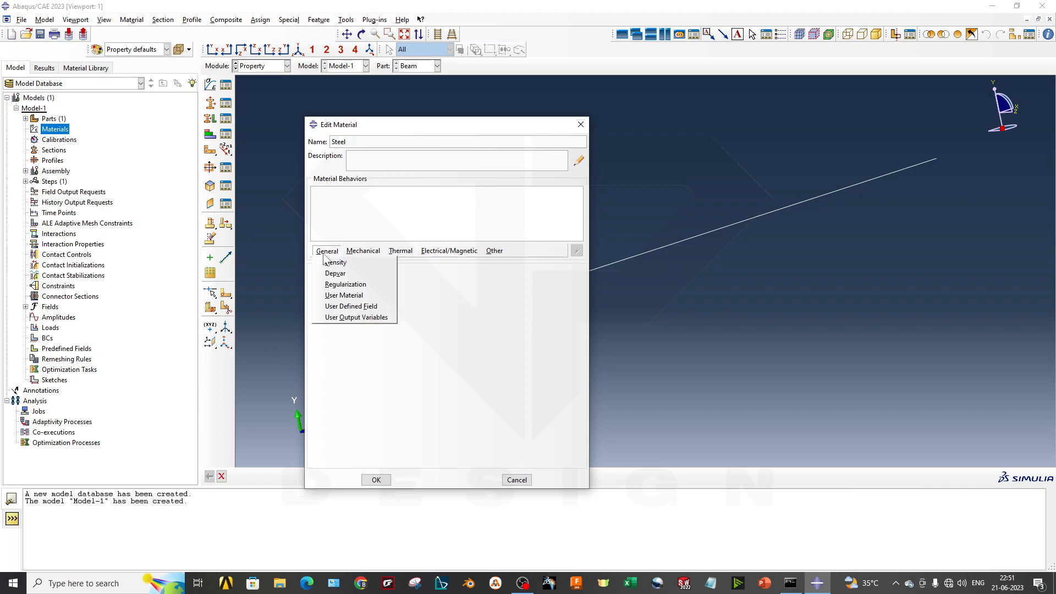
{"action": "left_click", "coordinate": [333, 264]}
{"action": "left_click", "coordinate": [357, 359]}
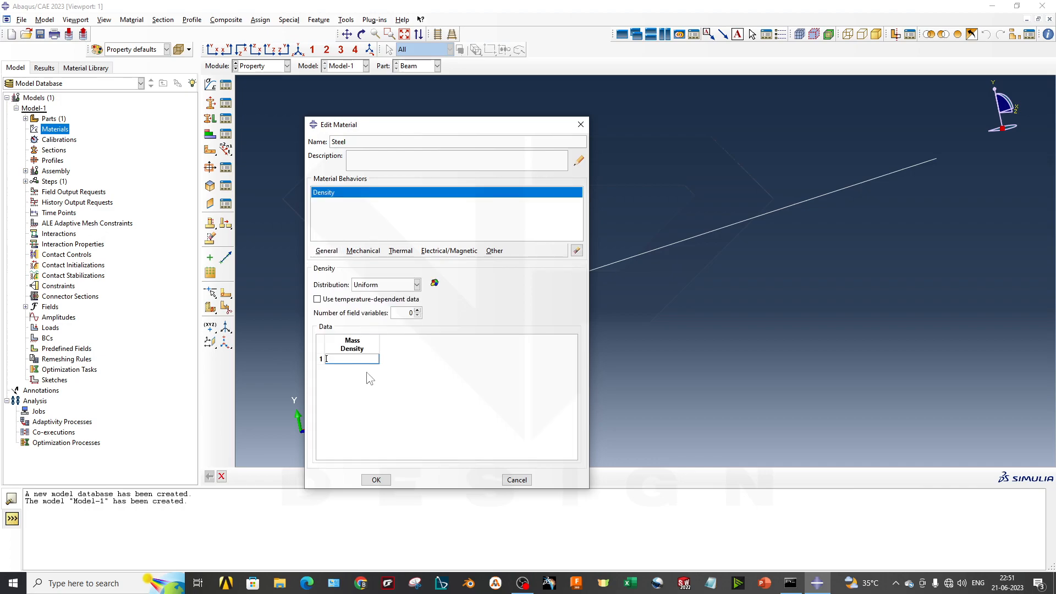
{"action": "type", "text": "7800"}
- Add isotropic elastic behaviour to the Steel material with Young's modulus 2e11 and Poisson's ratio 0.23, and save the material
{"action": "left_click", "coordinate": [359, 253]}
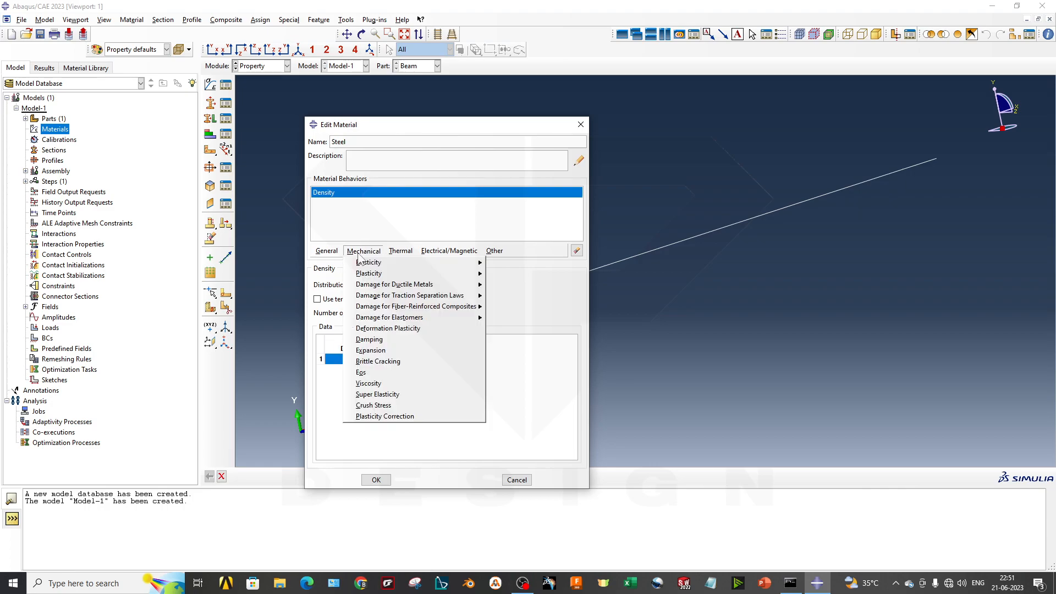
{"action": "mouse_move", "coordinate": [392, 263]}
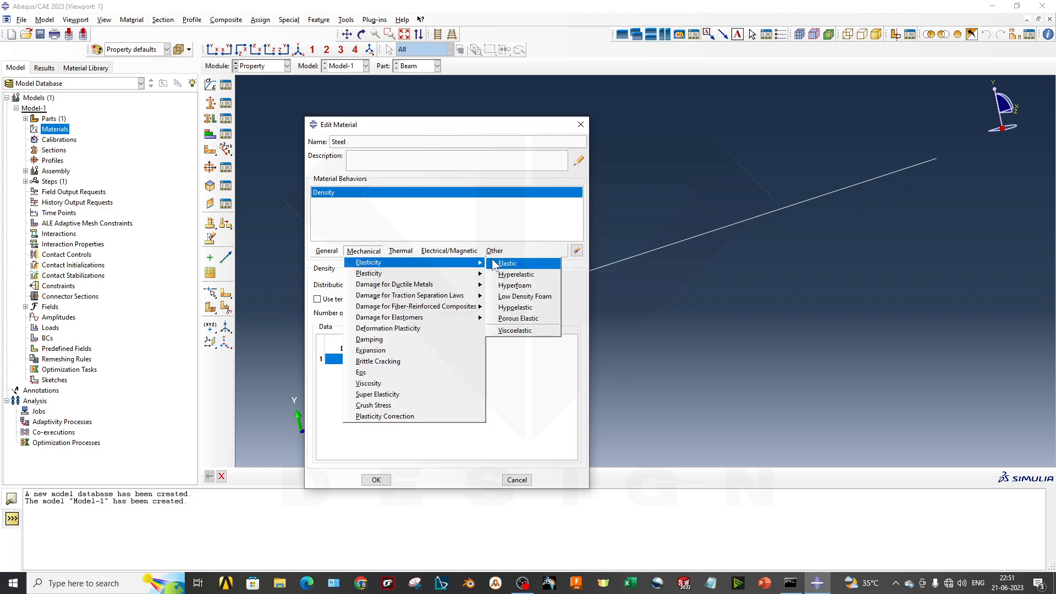
{"action": "left_click", "coordinate": [510, 262]}
{"action": "left_click", "coordinate": [357, 398]}
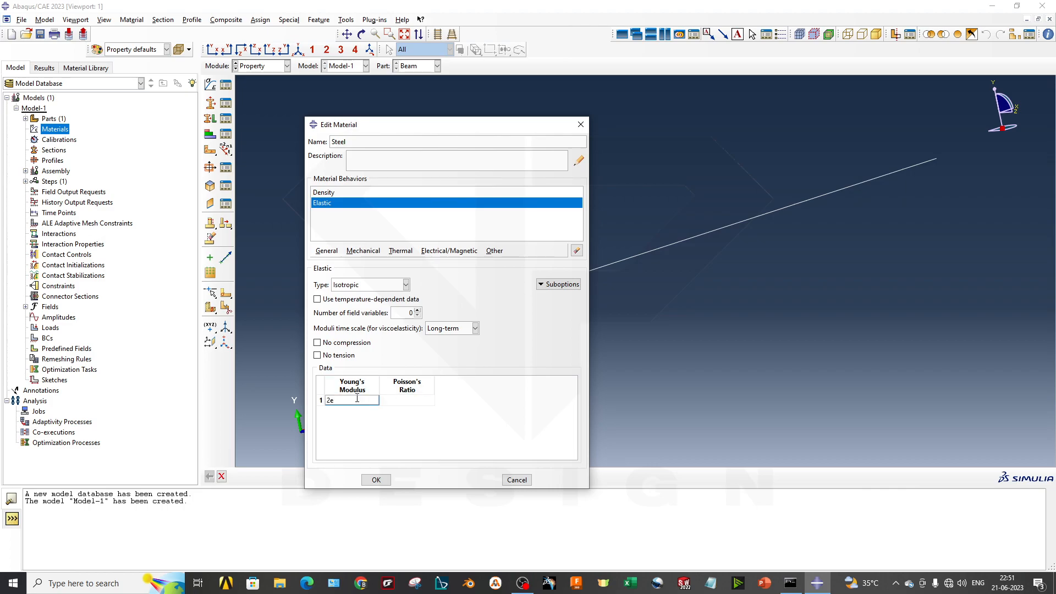
{"action": "type", "text": "2e11"}
{"action": "left_click", "coordinate": [421, 400]}
{"action": "type", "text": "0.23"}
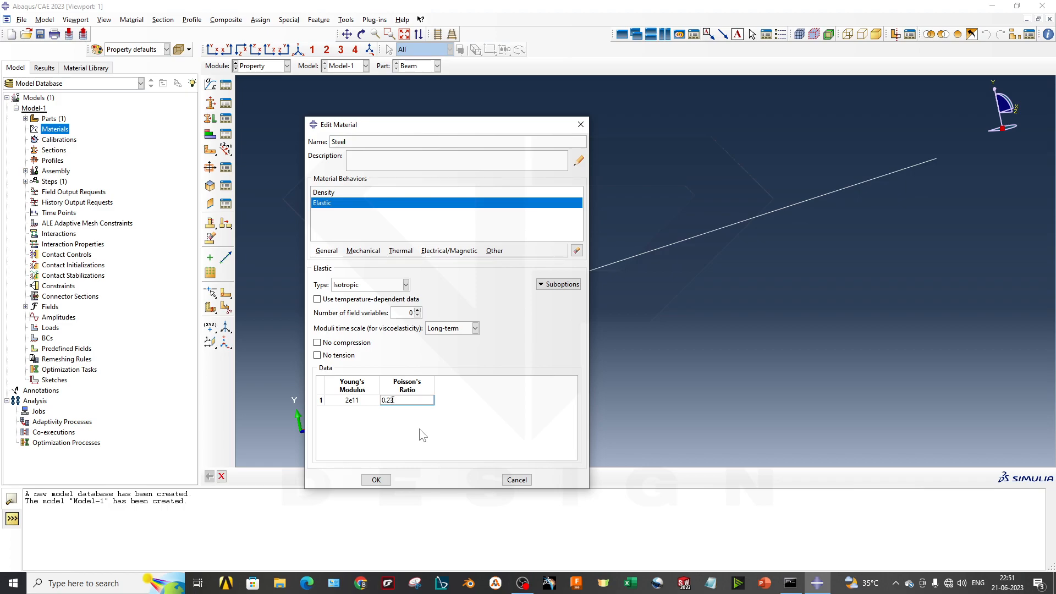
{"action": "key", "text": "Return"}
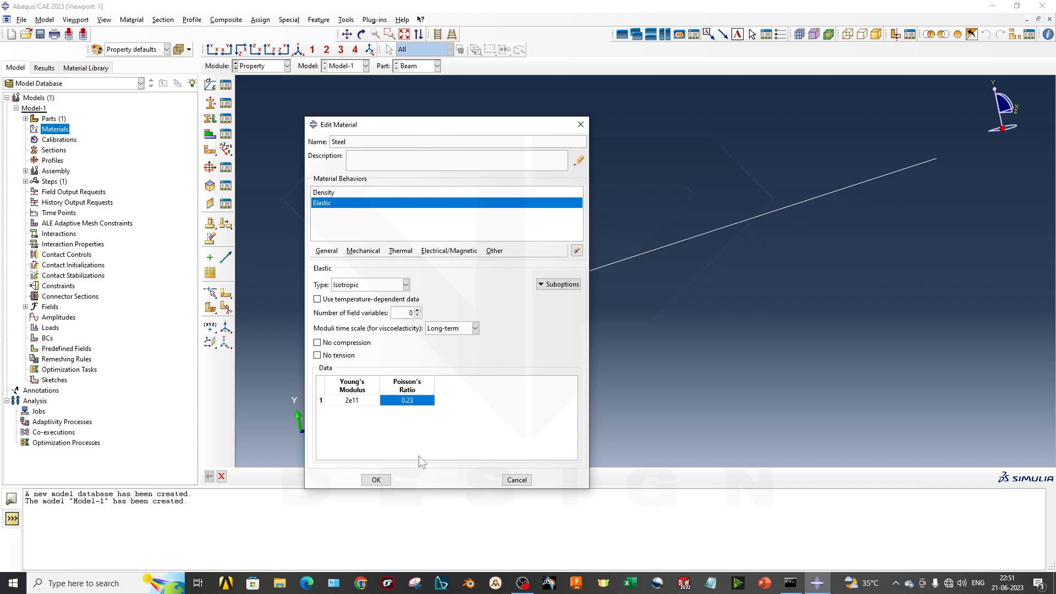
{"action": "left_click", "coordinate": [376, 480]}
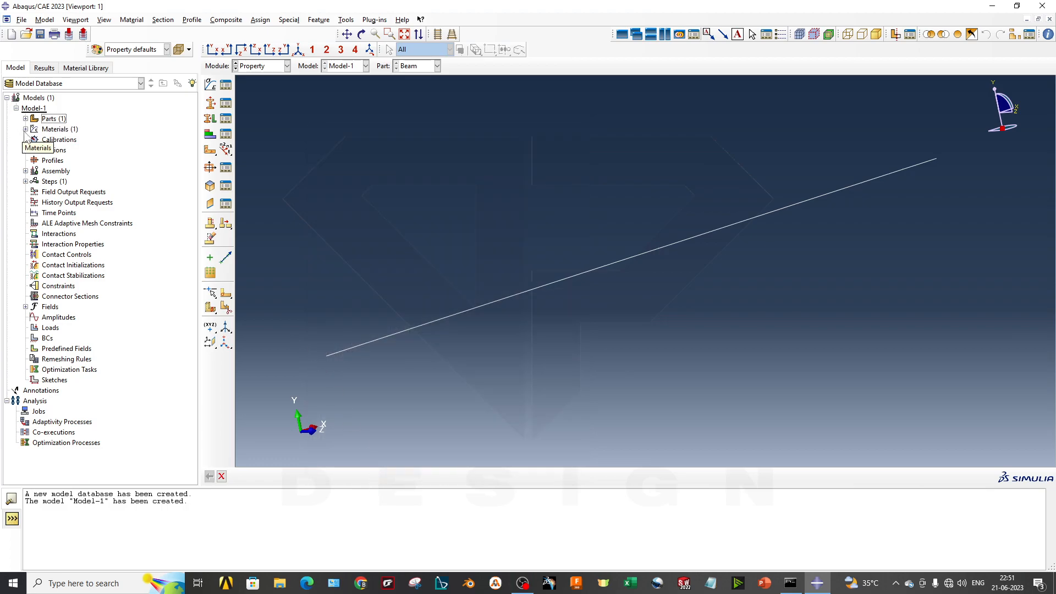
{"action": "right_click", "coordinate": [55, 151]}
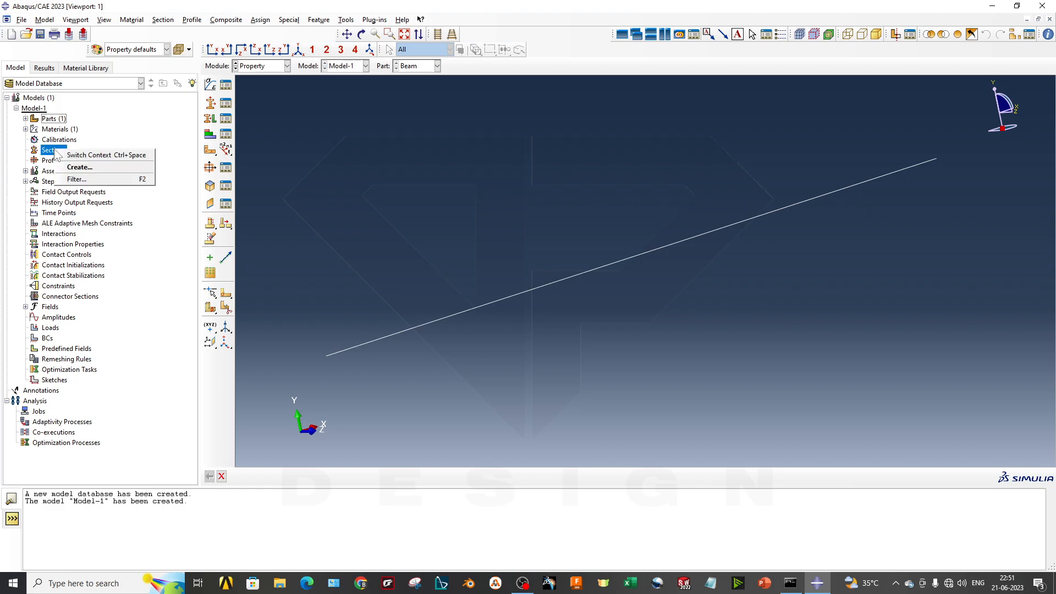
{"action": "left_click", "coordinate": [24, 130]}
{"action": "left_click", "coordinate": [26, 130]}
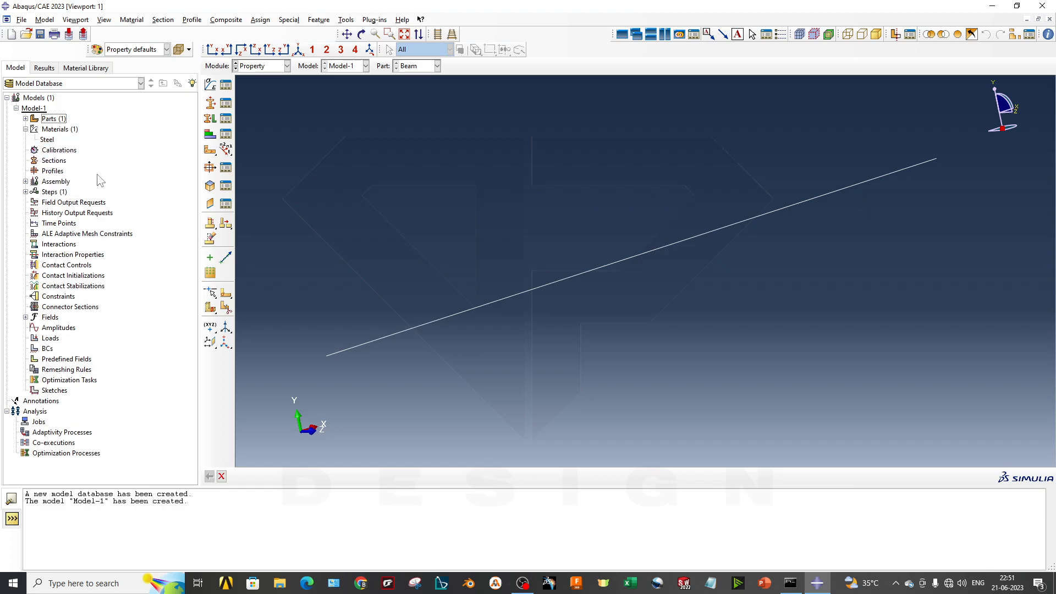
{"action": "left_click", "coordinate": [47, 140]}
{"action": "right_click", "coordinate": [54, 160]}
{"action": "left_click", "coordinate": [67, 174]}
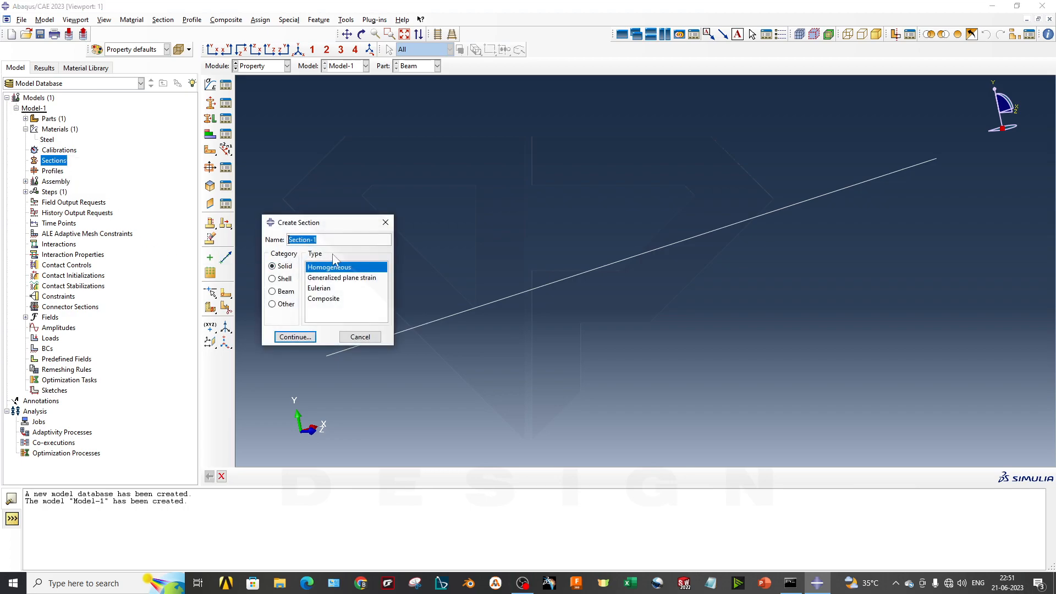
{"action": "type", "text": "Beam_Steel"}
{"action": "key", "text": "Return"}
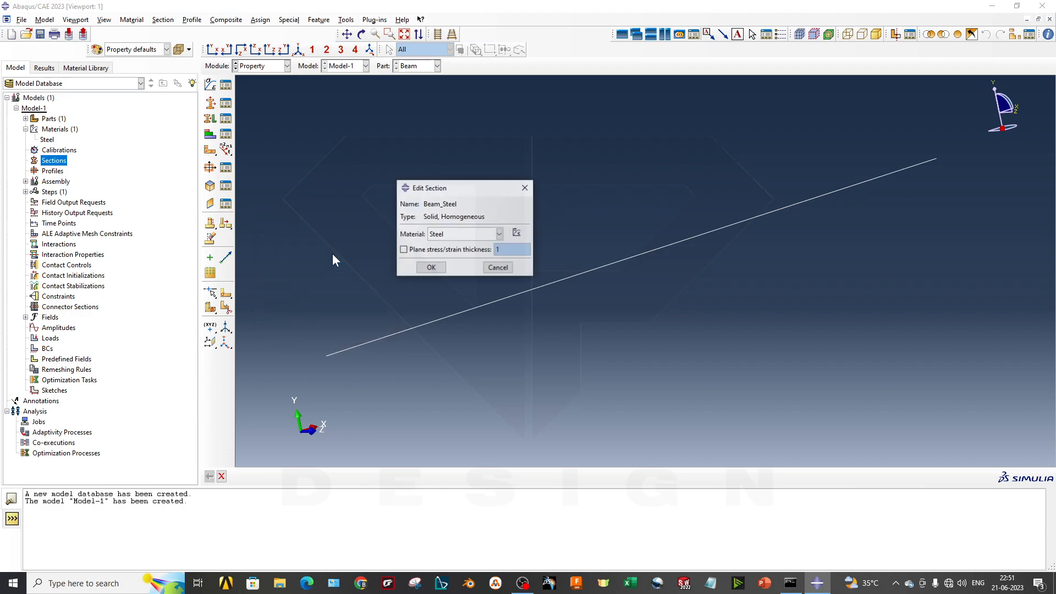
{"action": "left_click", "coordinate": [497, 269]}
{"action": "left_click", "coordinate": [462, 269]}
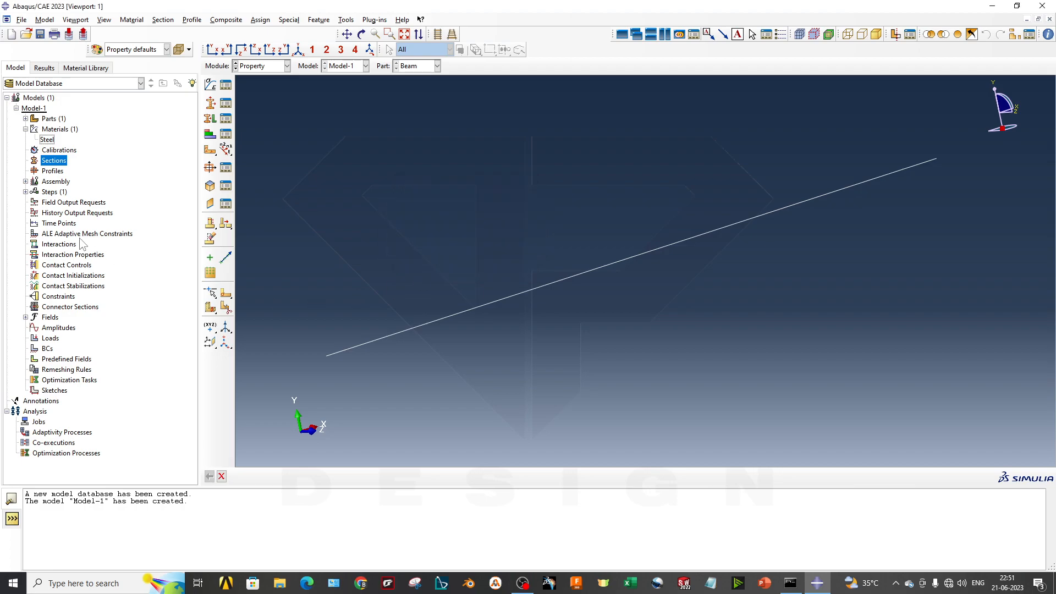
- Create a section named Beam1 in the Beam category with type Beam
{"action": "right_click", "coordinate": [55, 160]}
{"action": "left_click", "coordinate": [129, 194]}
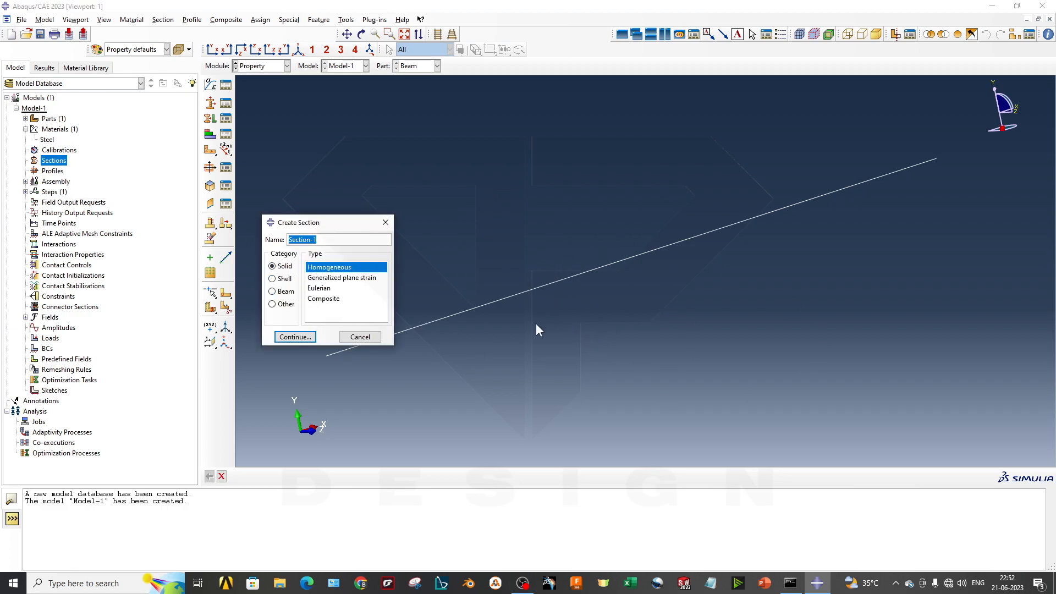
{"action": "left_click", "coordinate": [285, 291]}
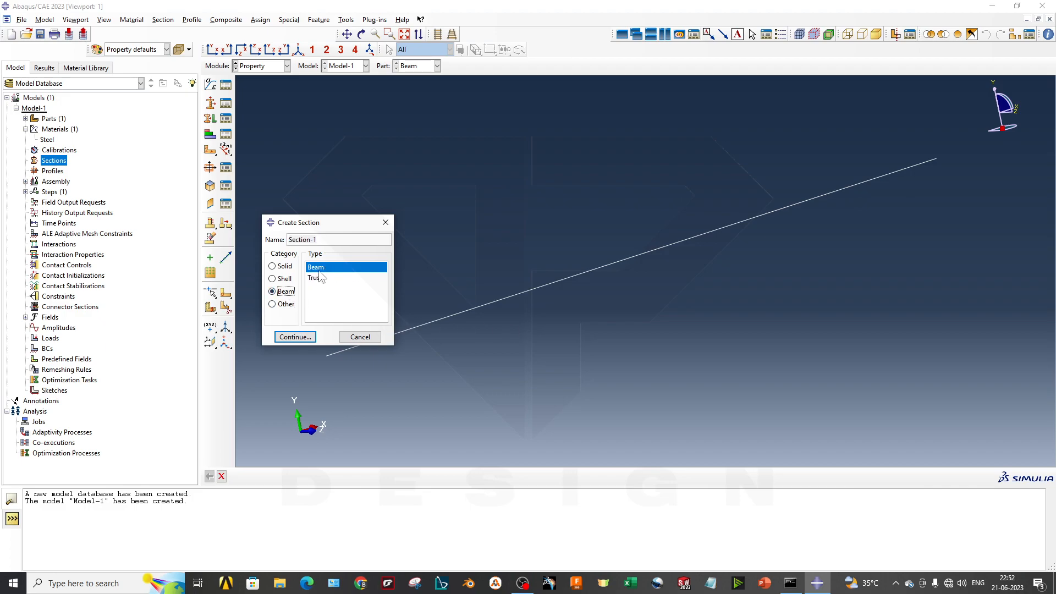
{"action": "left_click_drag", "start_coordinate": [321, 239], "coordinate": [220, 226]}
{"action": "type", "text": "Beam1"}
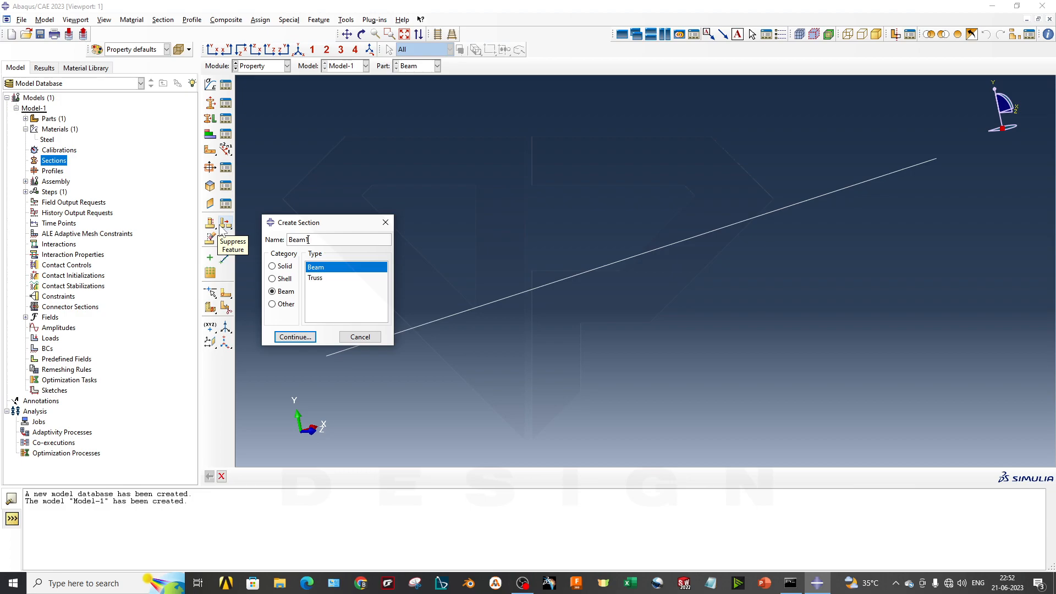
{"action": "left_click", "coordinate": [331, 269]}
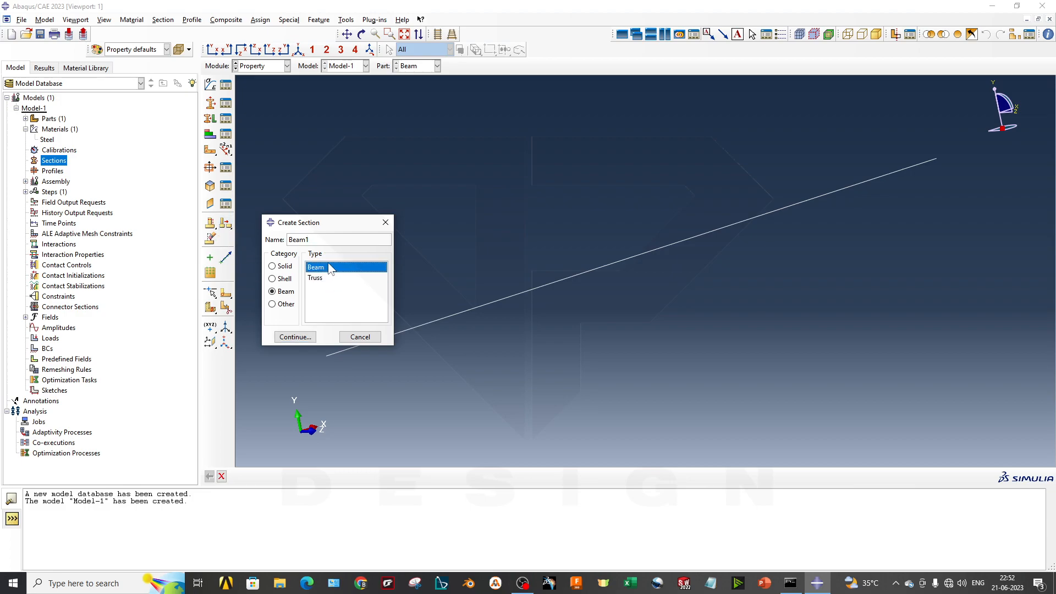
{"action": "left_click", "coordinate": [296, 337]}
- Set the Beam1 section's Poisson's ratio to 0.23, keeping Steel as its material
{"action": "left_click", "coordinate": [450, 270]}
{"action": "type", "text": "0.23"}
{"action": "left_click", "coordinate": [443, 208]}
{"action": "left_click", "coordinate": [426, 204]}
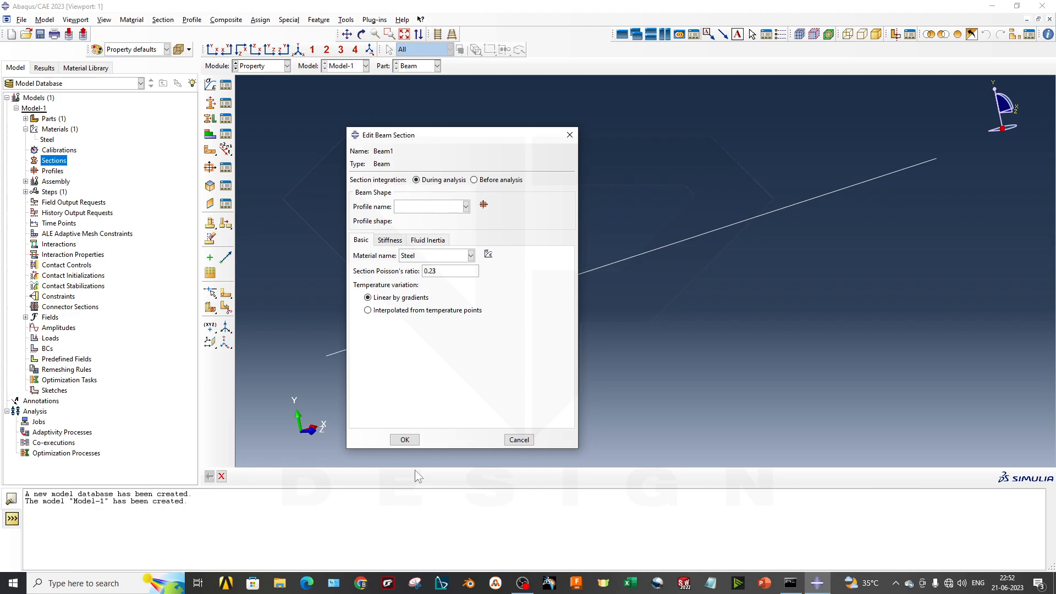
{"action": "left_click", "coordinate": [405, 440]}
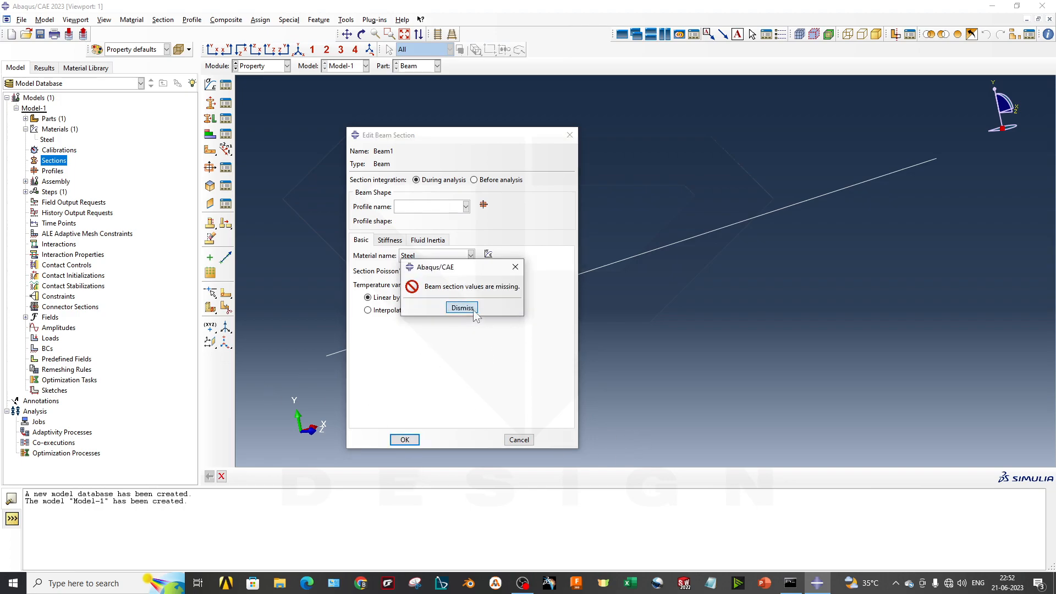
{"action": "left_click", "coordinate": [463, 307]}
- Create a thin-walled pipe profile named Profile-1 with radius 2 and thickness 0.2 for the beam section
{"action": "left_click", "coordinate": [484, 205]}
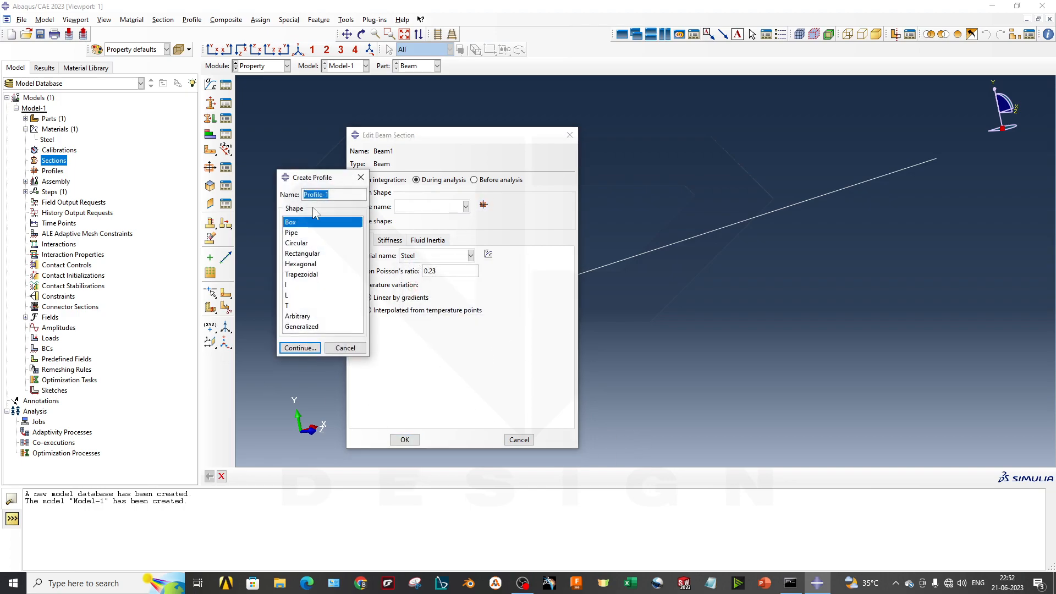
{"action": "left_click_drag", "start_coordinate": [321, 181], "coordinate": [656, 167]}
{"action": "left_click", "coordinate": [645, 221]}
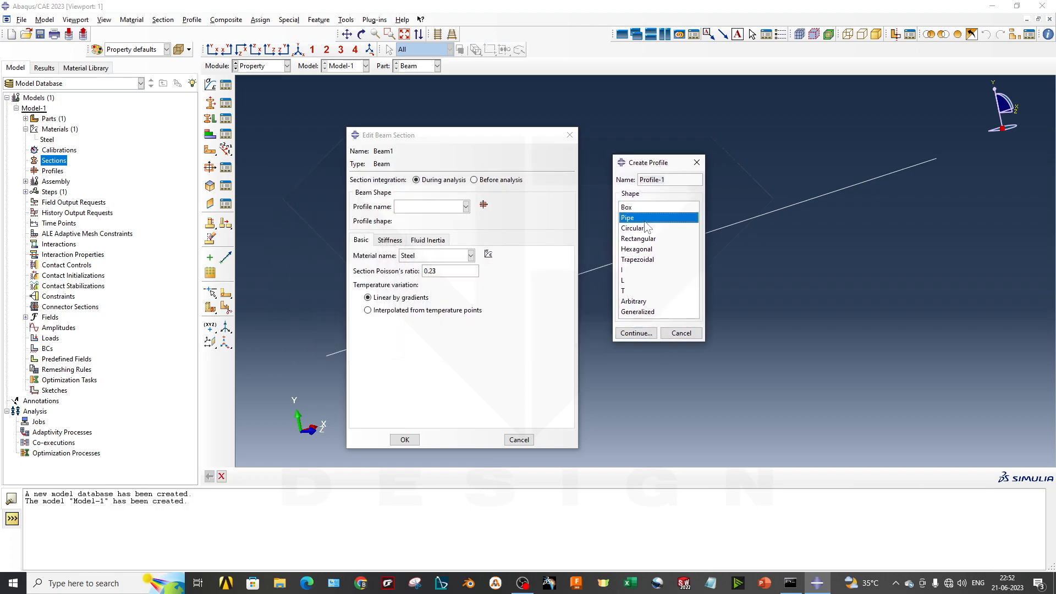
{"action": "left_click", "coordinate": [638, 334]}
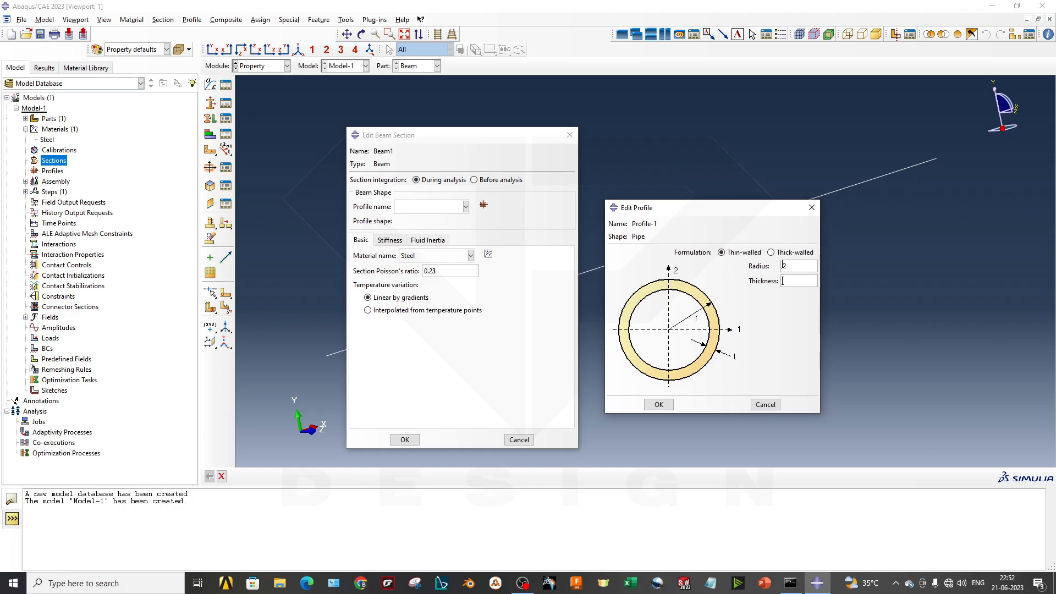
{"action": "type", "text": ".23"}
{"action": "key", "text": "BackSpace"}
{"action": "left_click", "coordinate": [659, 405]}
- Use Profile-1 as the Beam1 section's profile and accept the section with the default stiffness and fluid inertia settings
{"action": "left_click", "coordinate": [429, 208]}
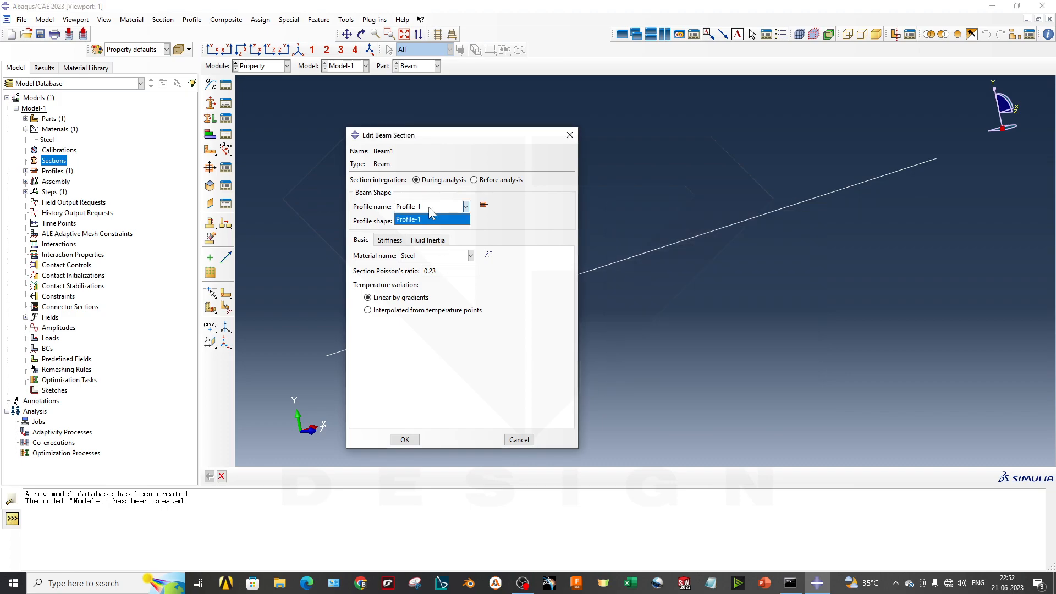
{"action": "left_click", "coordinate": [430, 342]}
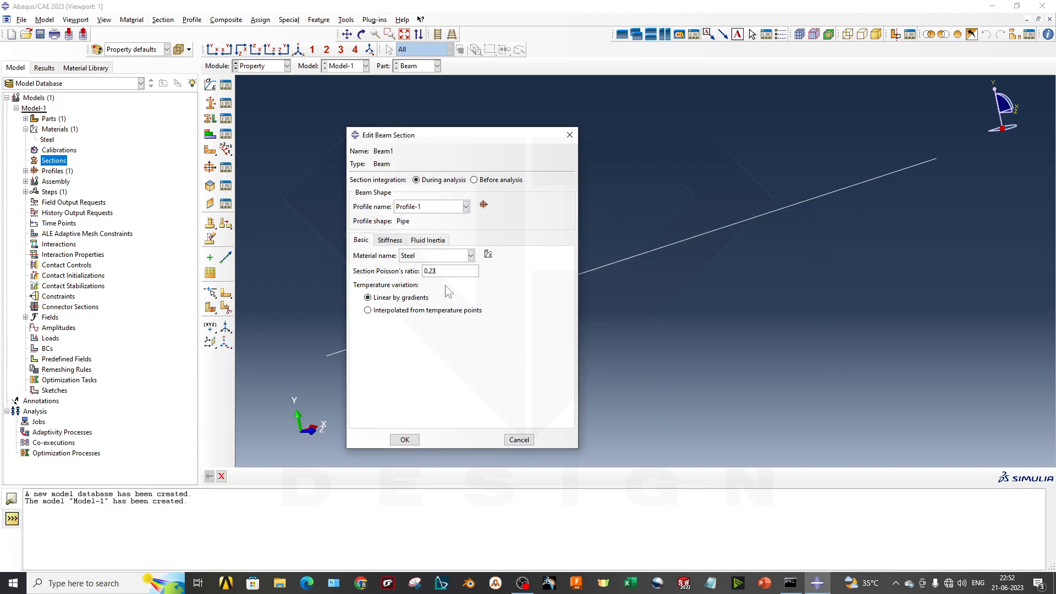
{"action": "left_click", "coordinate": [389, 240]}
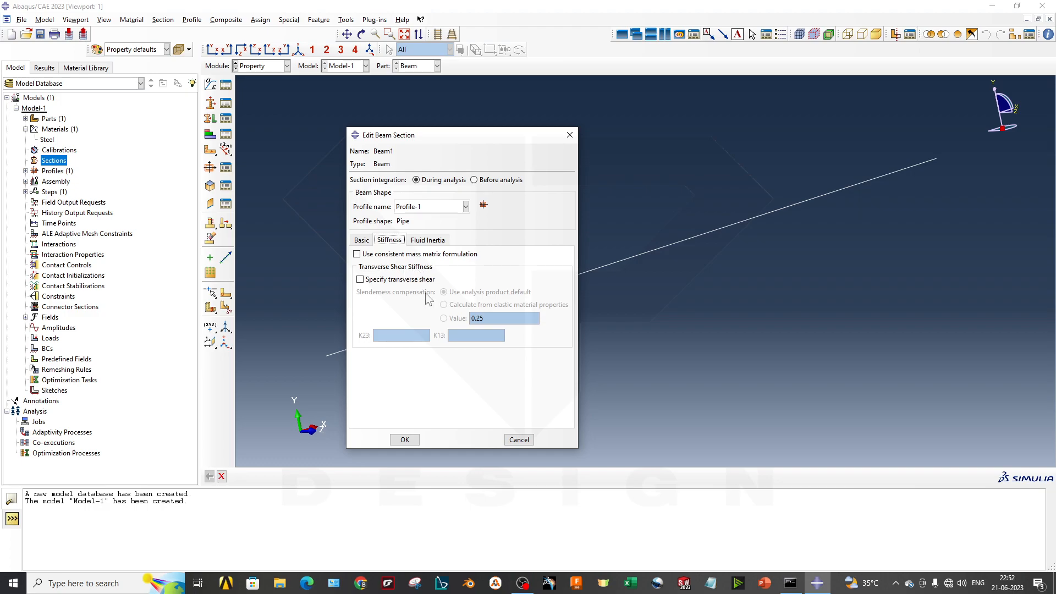
{"action": "left_click", "coordinate": [429, 240]}
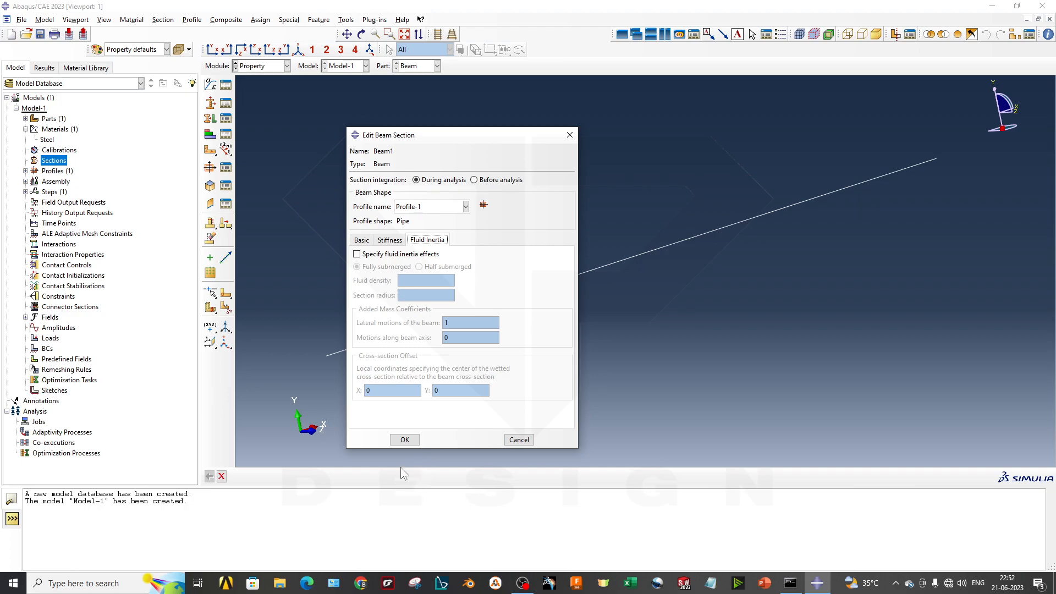
{"action": "left_click_drag", "start_coordinate": [427, 135], "coordinate": [452, 122]}
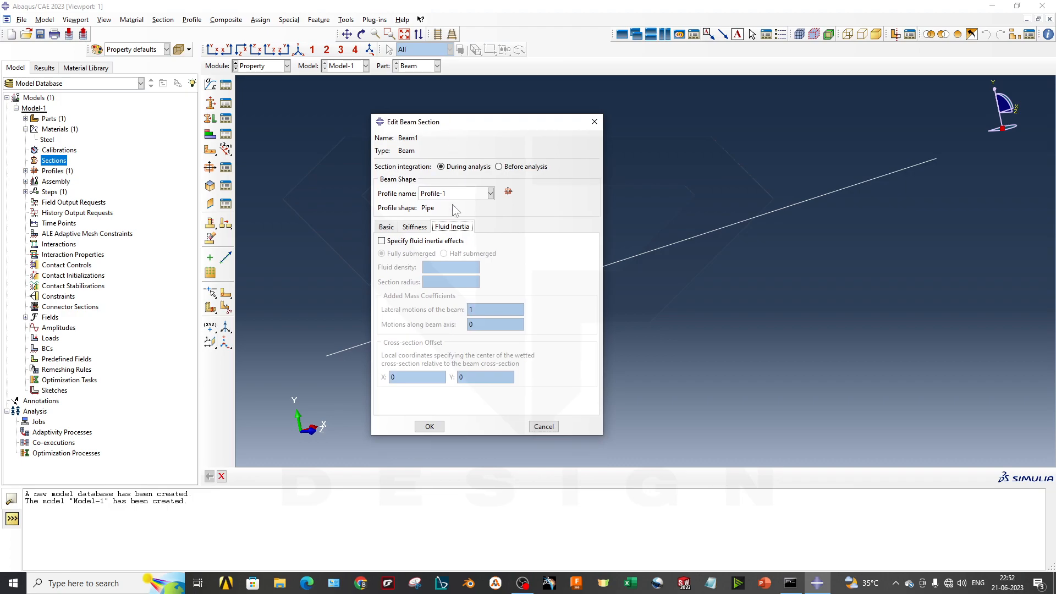
{"action": "left_click", "coordinate": [429, 427]}
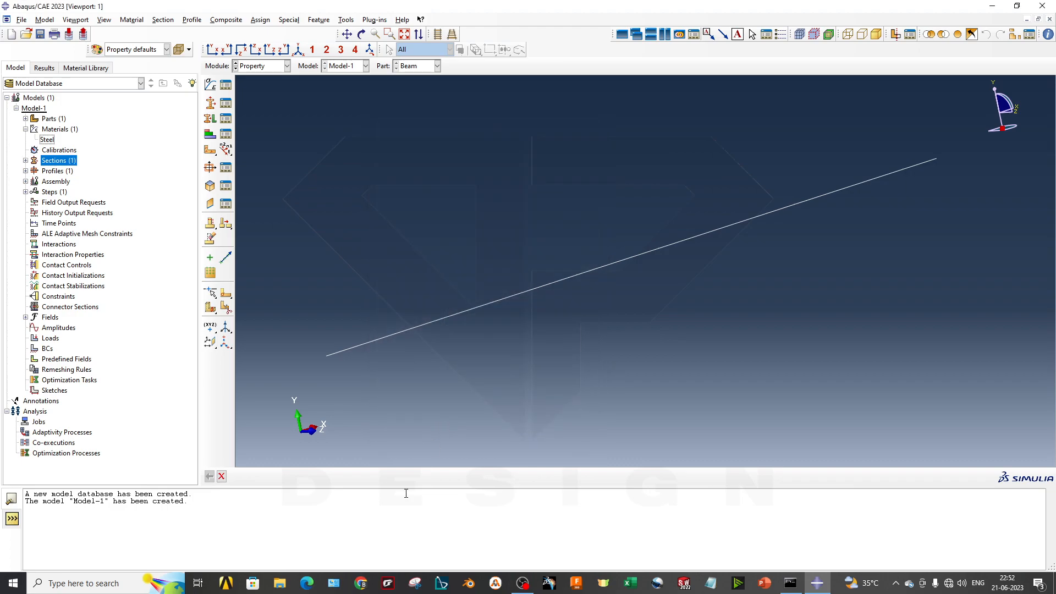
- Assign the Beam1 section to the entire wire of the Beam part
{"action": "left_click", "coordinate": [25, 160]}
{"action": "left_click", "coordinate": [49, 171]}
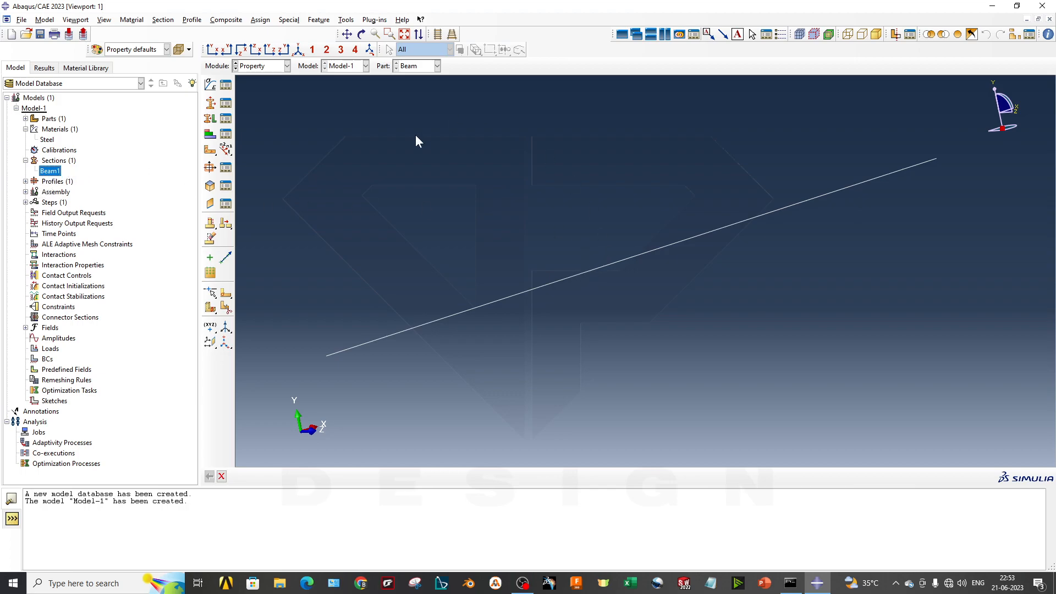
{"action": "left_click", "coordinate": [209, 120]}
{"action": "left_click_drag", "start_coordinate": [458, 362], "coordinate": [418, 290]}
{"action": "left_click", "coordinate": [461, 476]}
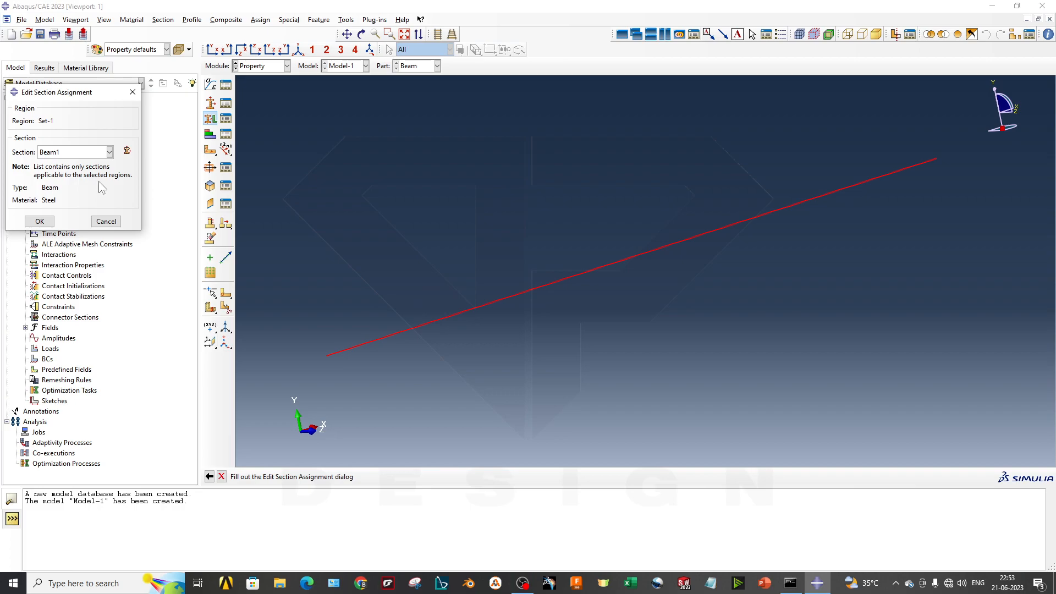
{"action": "left_click", "coordinate": [39, 221]}
- Assign a beam section orientation to the whole wire with an n1 direction of 0.0,0.0,-1.0
{"action": "scroll", "coordinate": [505, 327], "scroll_direction": "up", "scroll_amount": 2}
{"action": "middle_click_drag", "start_coordinate": [633, 265], "coordinate": [616, 294], "text": "ctrl+alt"}
{"action": "middle_click_drag", "start_coordinate": [550, 305], "coordinate": [553, 292], "text": "ctrl+alt"}
{"action": "scroll", "coordinate": [554, 291], "scroll_direction": "down", "scroll_amount": 1}
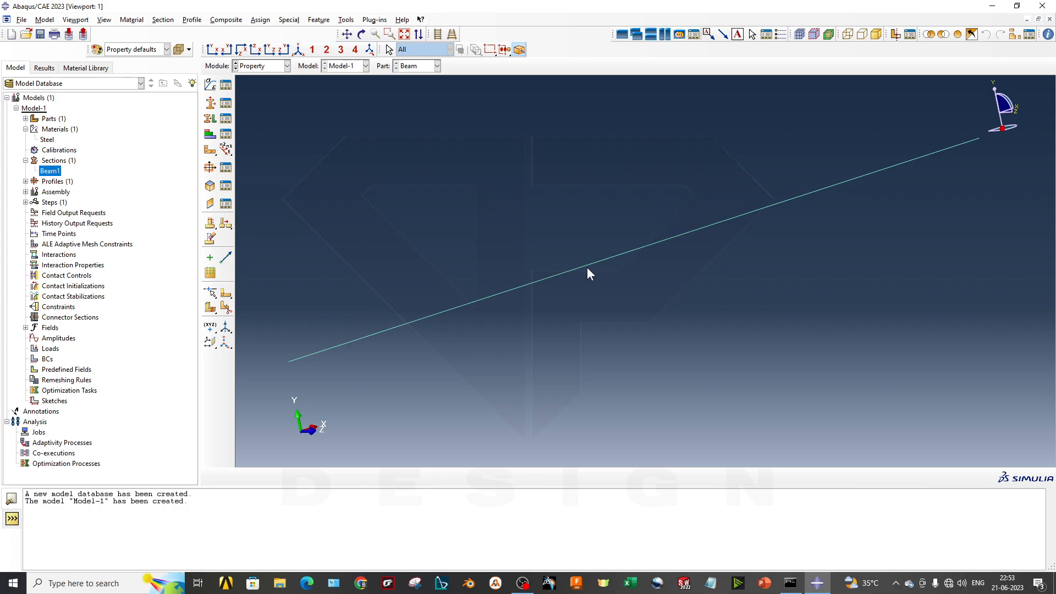
{"action": "left_click", "coordinate": [261, 20]}
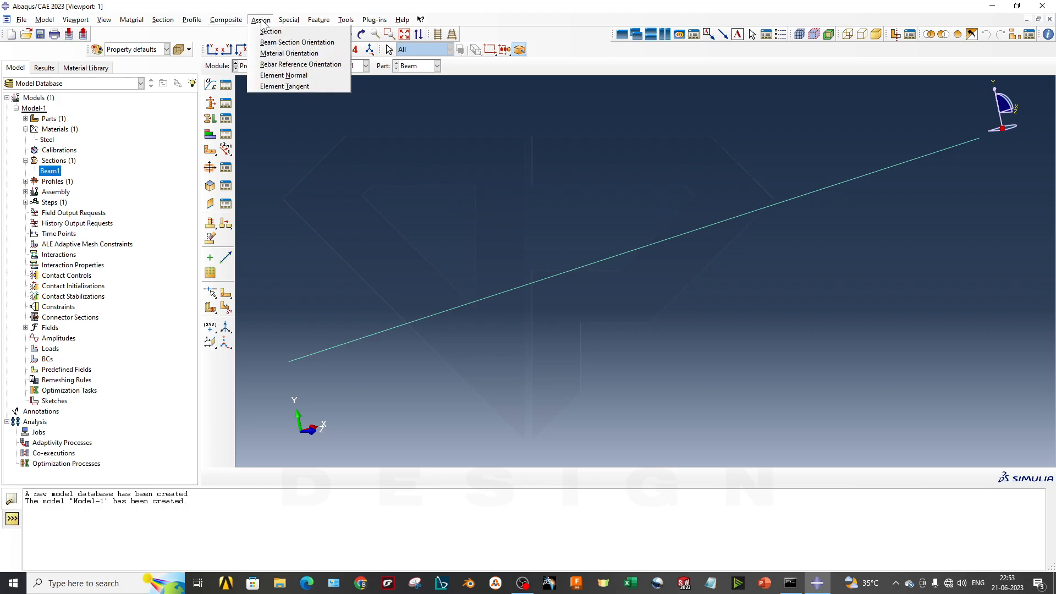
{"action": "left_click", "coordinate": [278, 43]}
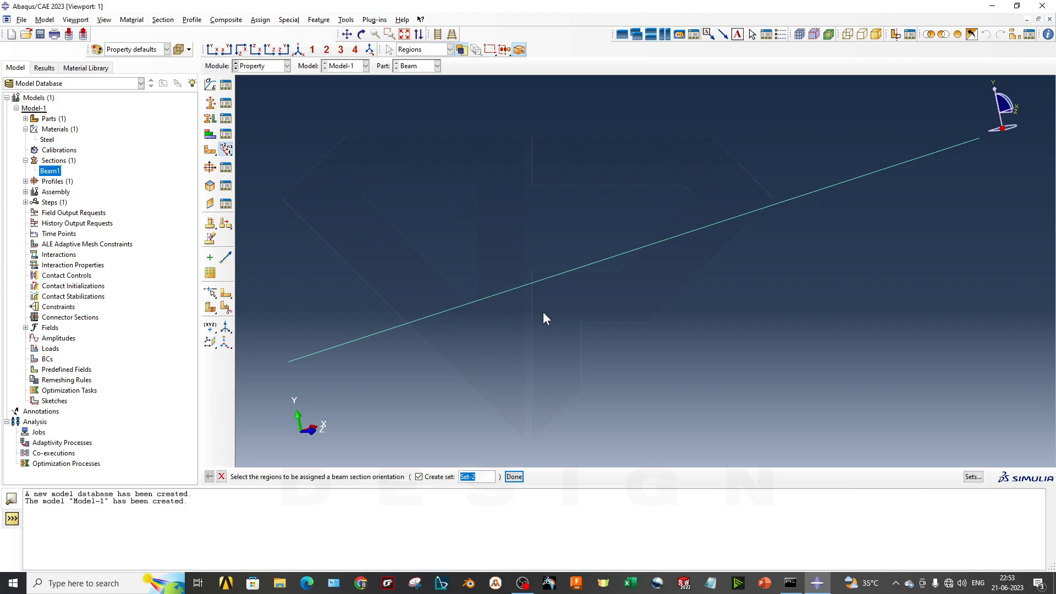
{"action": "left_click", "coordinate": [513, 476]}
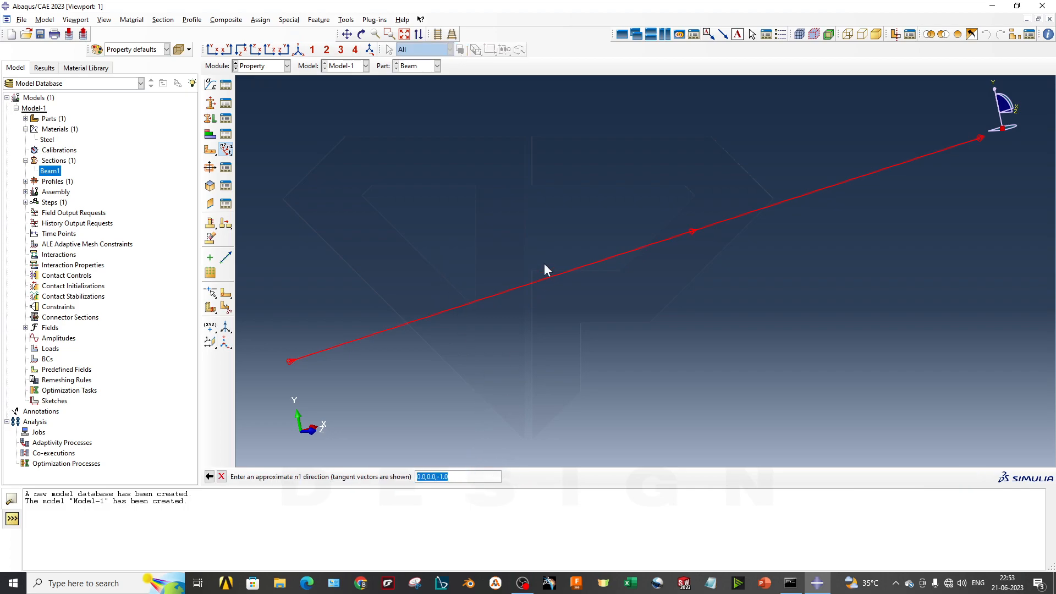
{"action": "key", "text": "Return"}
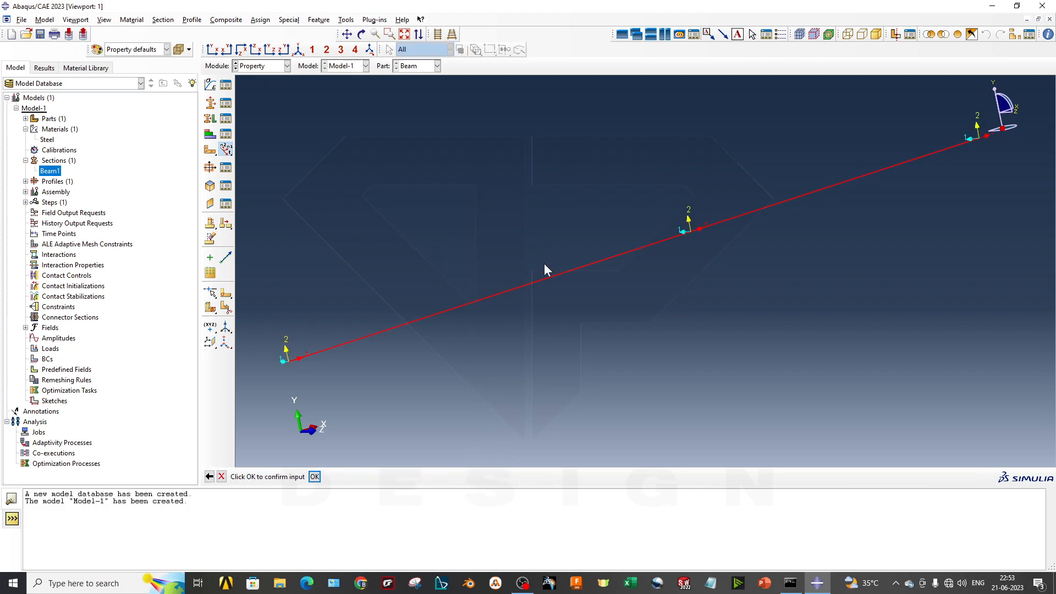
{"action": "key", "text": "Return"}
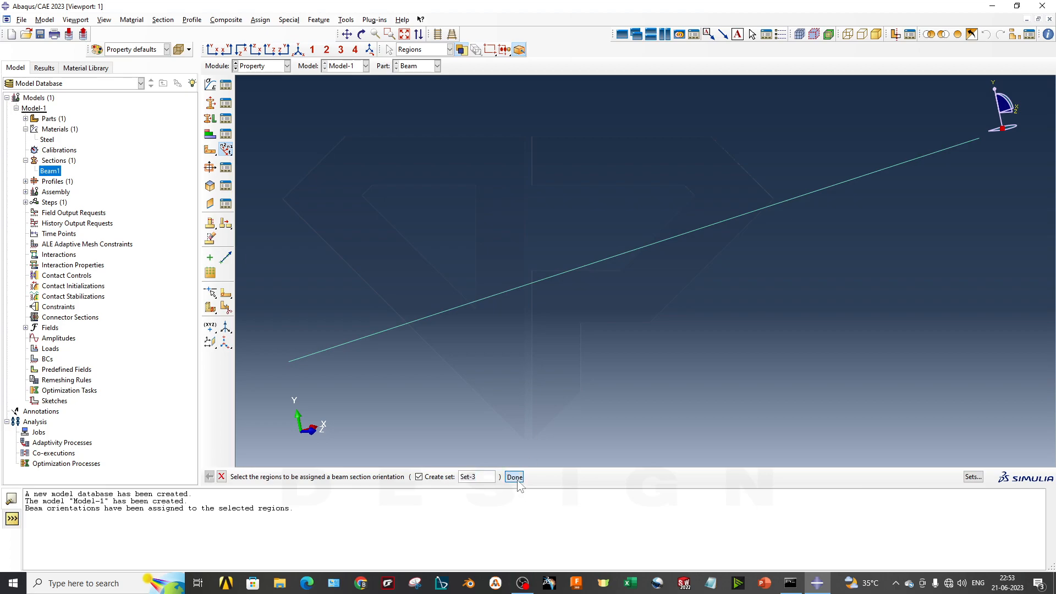
{"action": "left_click", "coordinate": [514, 477]}
{"action": "middle_click_drag", "start_coordinate": [602, 279], "coordinate": [600, 236], "text": "ctrl+alt"}
{"action": "middle_click_drag", "start_coordinate": [586, 351], "coordinate": [587, 372], "text": "ctrl+alt"}
{"action": "left_click_drag", "start_coordinate": [501, 338], "coordinate": [533, 344], "text": "ctrl+alt"}
{"action": "middle_click_drag", "start_coordinate": [631, 283], "coordinate": [577, 319], "text": "ctrl+alt"}
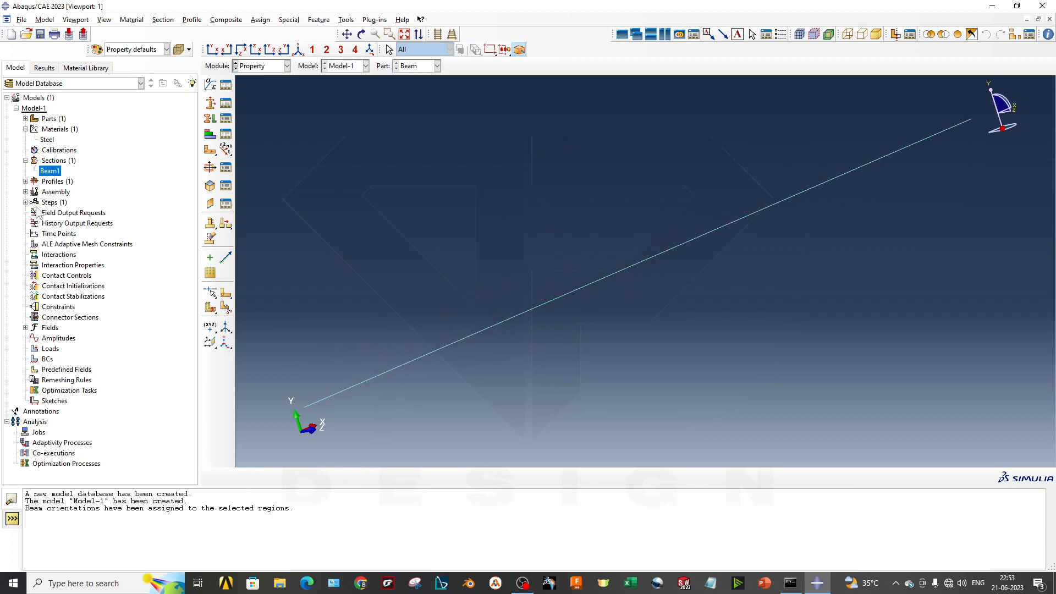
- Create a dependent instance of the Beam part in the assembly
{"action": "left_click", "coordinate": [258, 67]}
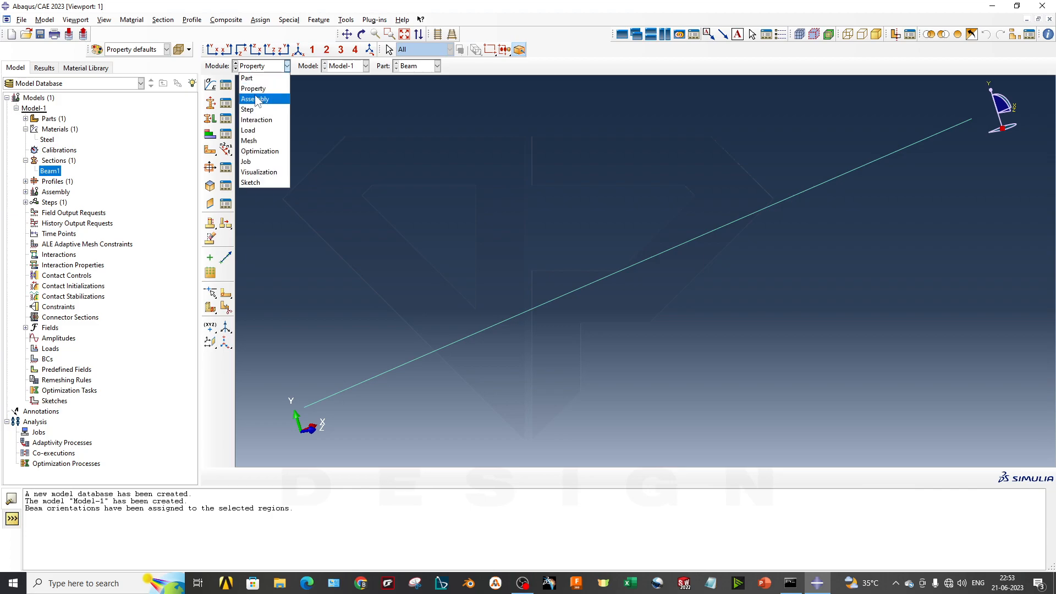
{"action": "left_click", "coordinate": [254, 99]}
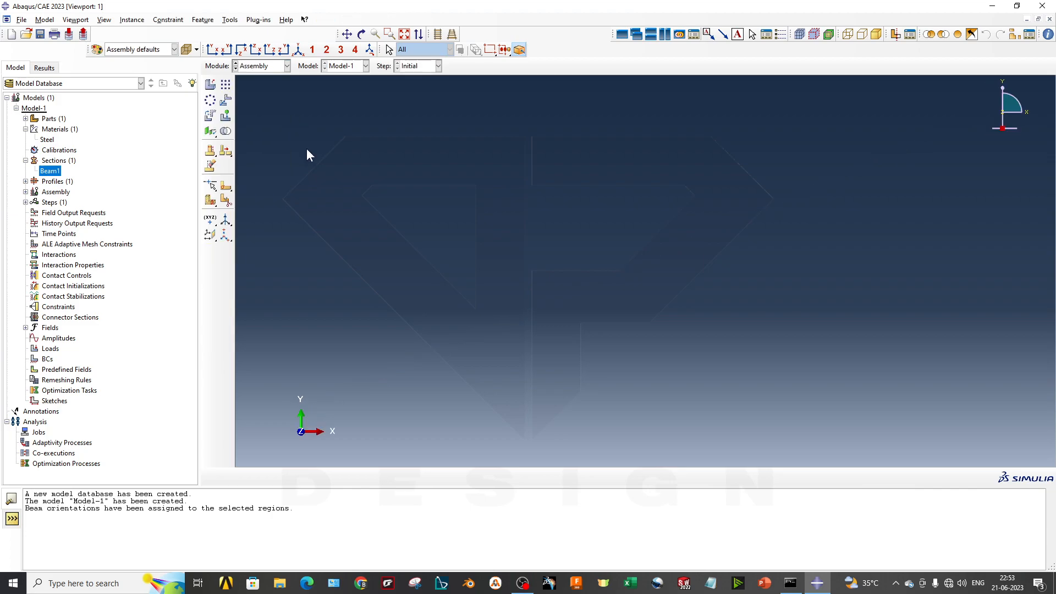
{"action": "left_click", "coordinate": [210, 84]}
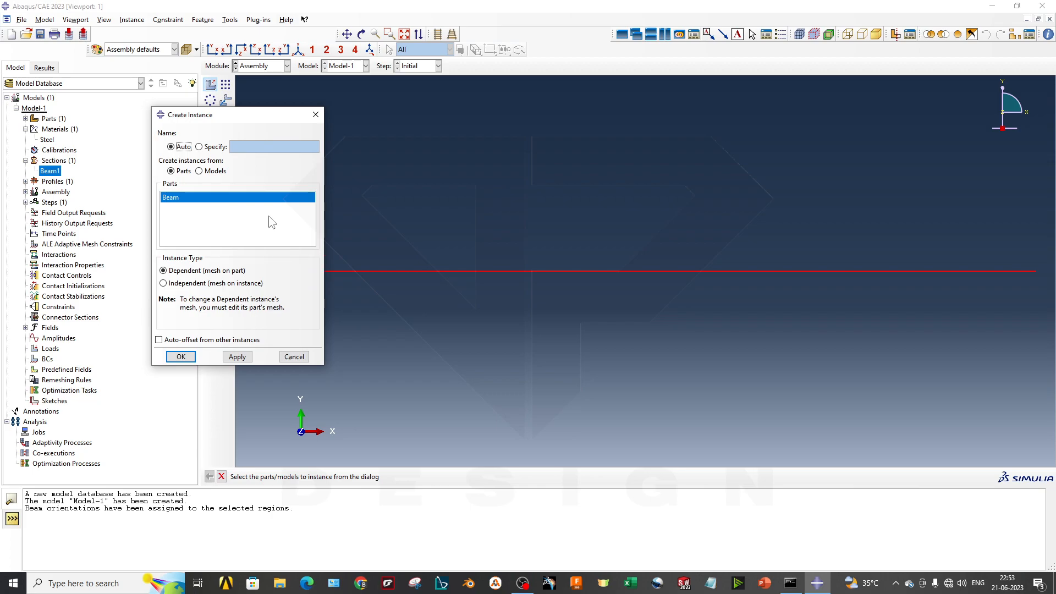
{"action": "left_click", "coordinate": [183, 174]}
{"action": "left_click", "coordinate": [193, 273]}
{"action": "left_click", "coordinate": [202, 271]}
{"action": "left_click", "coordinate": [226, 283]}
{"action": "left_click", "coordinate": [237, 273]}
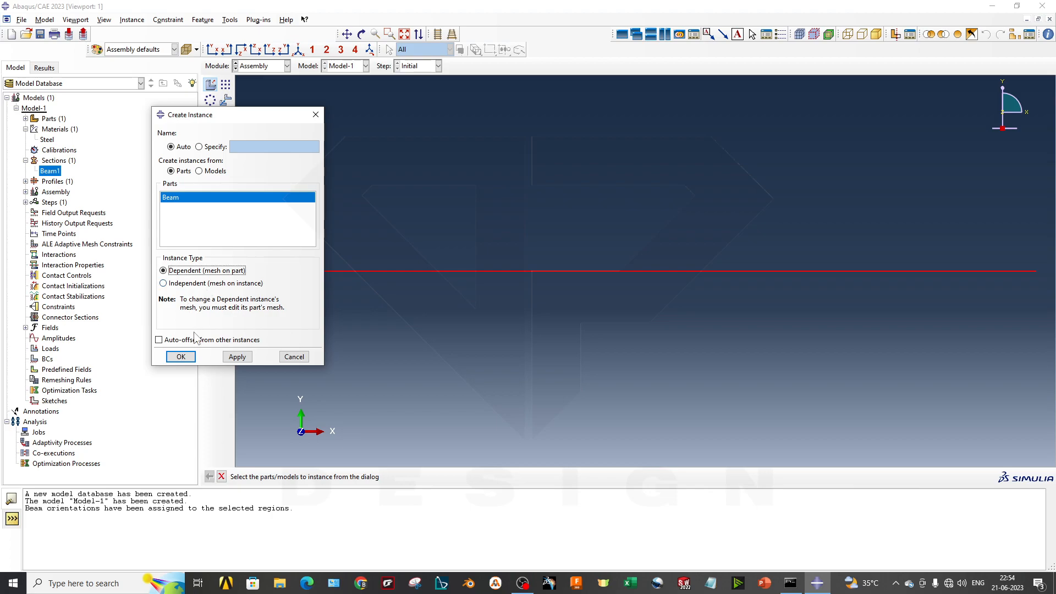
{"action": "left_click", "coordinate": [186, 361]}
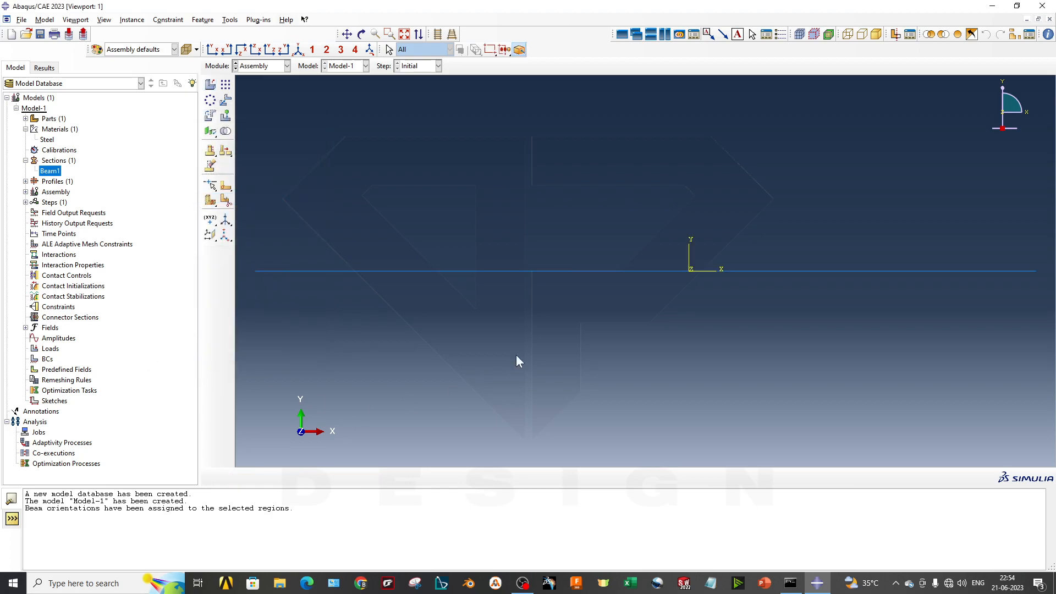
{"action": "left_click_drag", "start_coordinate": [582, 342], "coordinate": [537, 312], "text": "ctrl+alt"}
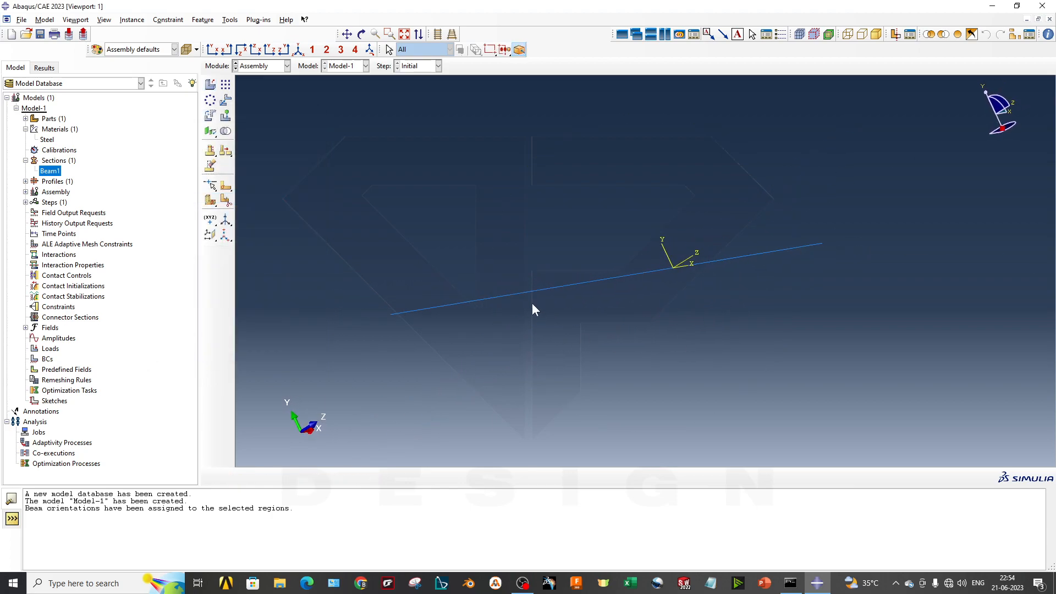
{"action": "left_click", "coordinate": [210, 84]}
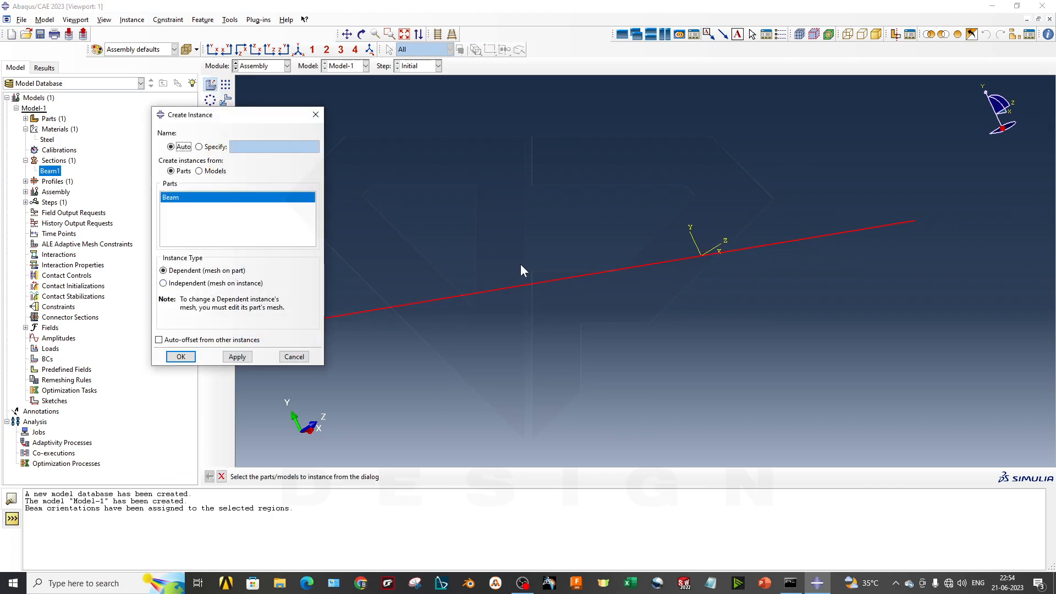
{"action": "left_click", "coordinate": [159, 340]}
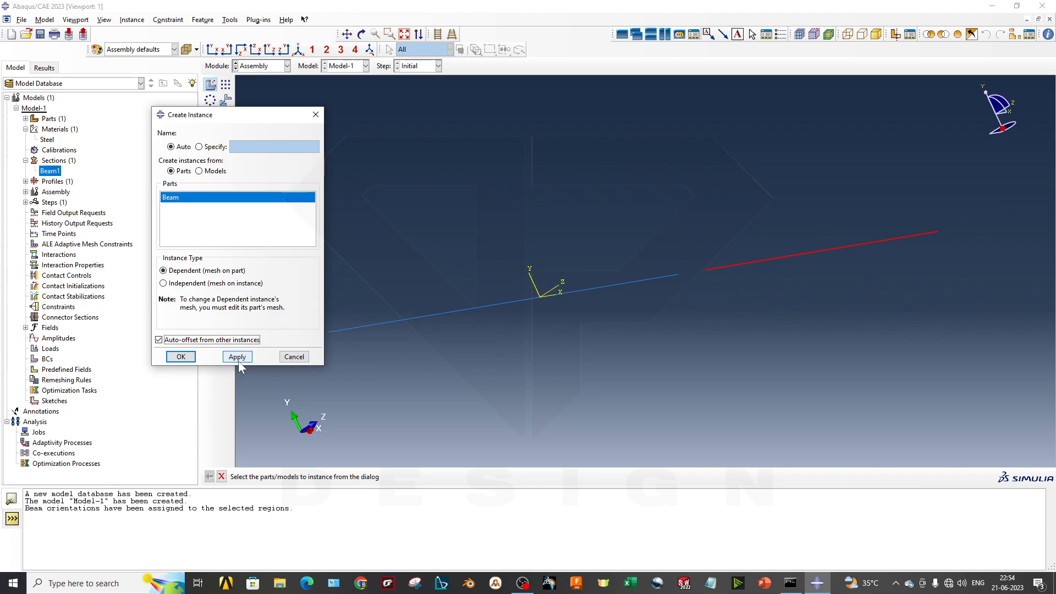
{"action": "left_click", "coordinate": [294, 358]}
{"action": "scroll", "coordinate": [358, 342], "scroll_direction": "down", "scroll_amount": 3}
{"action": "mouse_move", "coordinate": [394, 341]}
{"action": "middle_mouse_down", "text": "ctrl+alt"}
{"action": "mouse_move", "coordinate": [411, 332]}
{"action": "mouse_move", "coordinate": [377, 335]}
{"action": "mouse_move", "coordinate": [407, 353]}
{"action": "middle_mouse_up", "text": "ctrl+alt"}
{"action": "scroll", "coordinate": [420, 331], "scroll_direction": "down", "scroll_amount": 1}
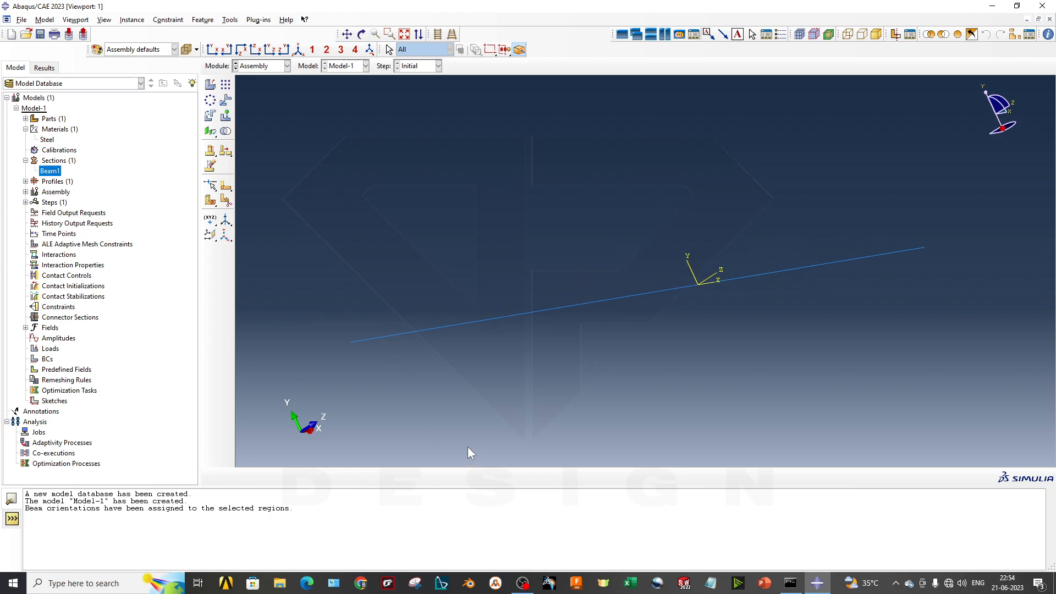
- Create a Static, General step named Static after the Initial step, keeping geometric nonlinearity off
{"action": "left_click", "coordinate": [267, 67]}
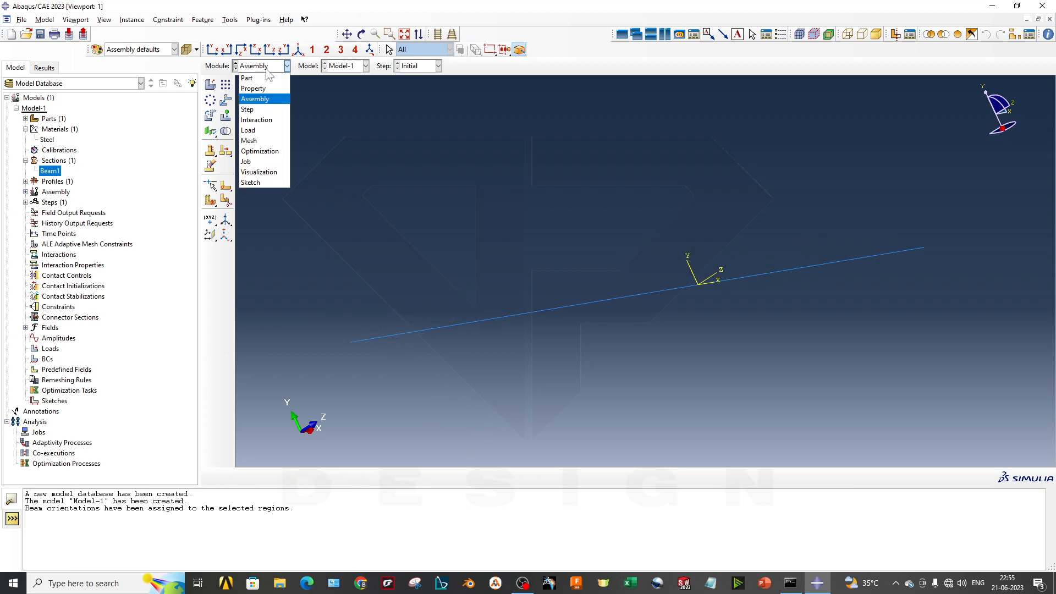
{"action": "left_click", "coordinate": [272, 112]}
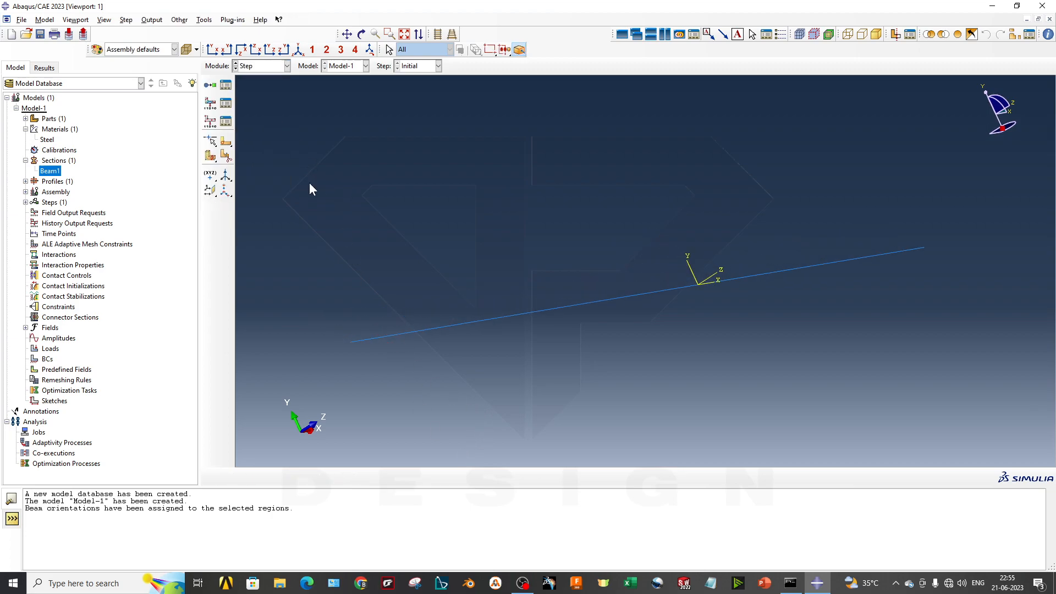
{"action": "left_click", "coordinate": [26, 202]}
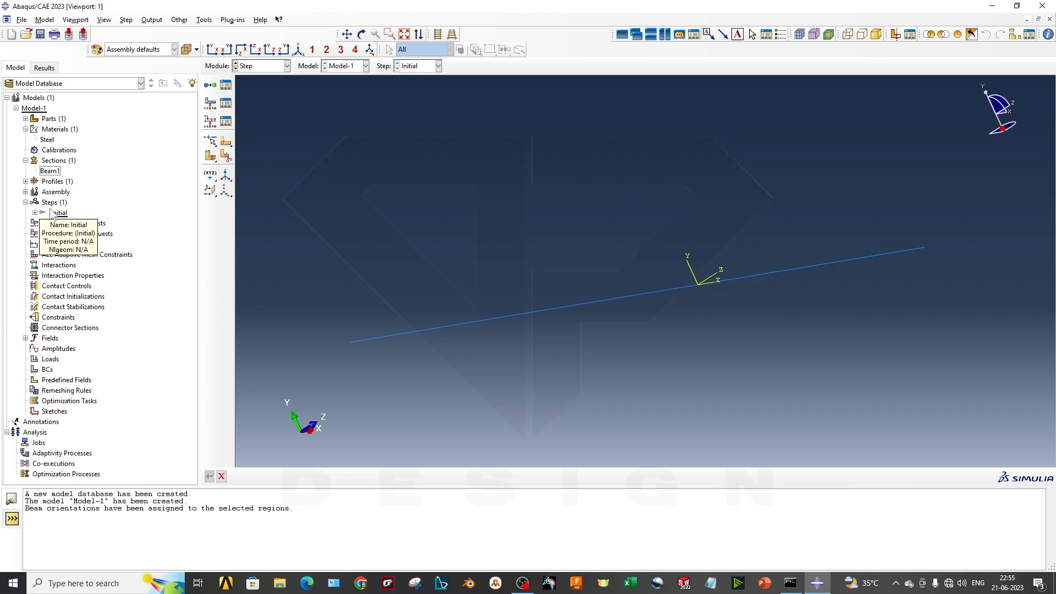
{"action": "right_click", "coordinate": [53, 205]}
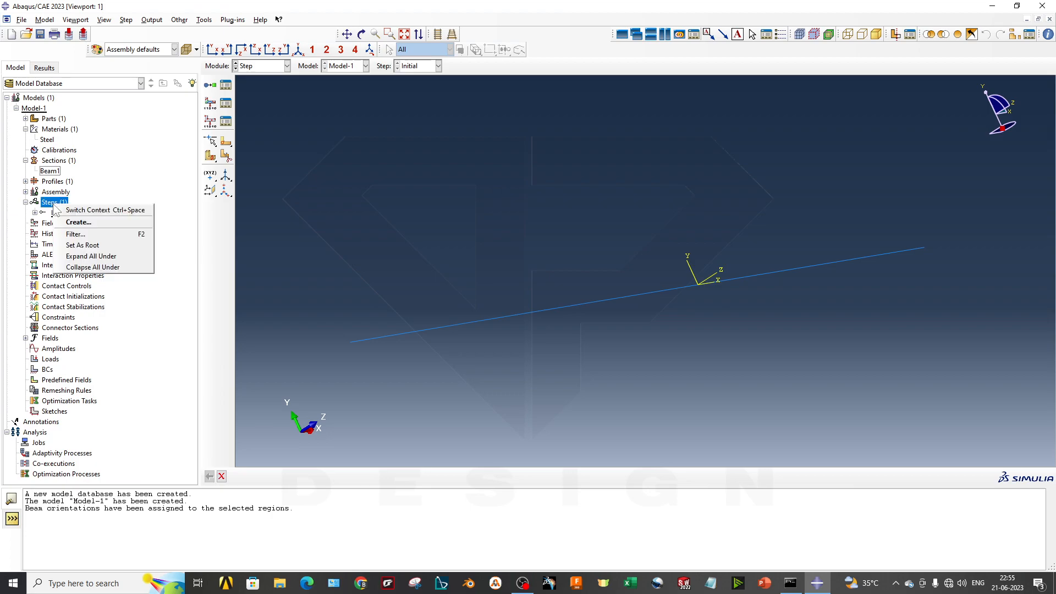
{"action": "left_click", "coordinate": [78, 222]}
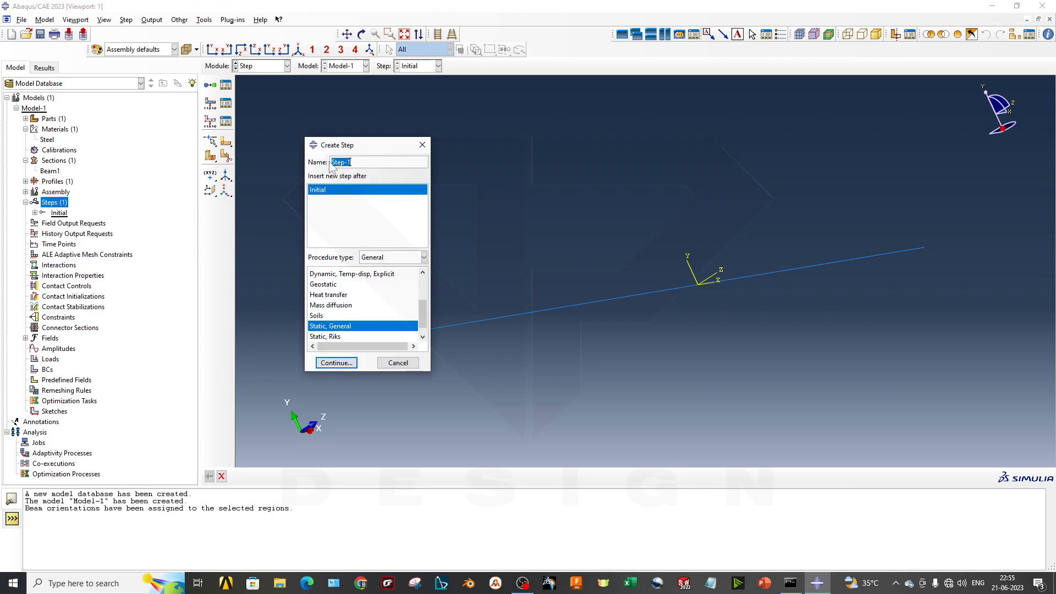
{"action": "type", "text": "Static"}
{"action": "left_click", "coordinate": [345, 327]}
{"action": "left_click", "coordinate": [336, 363]}
{"action": "left_click_drag", "start_coordinate": [481, 119], "coordinate": [281, 163]}
{"action": "key", "text": "Tab"}
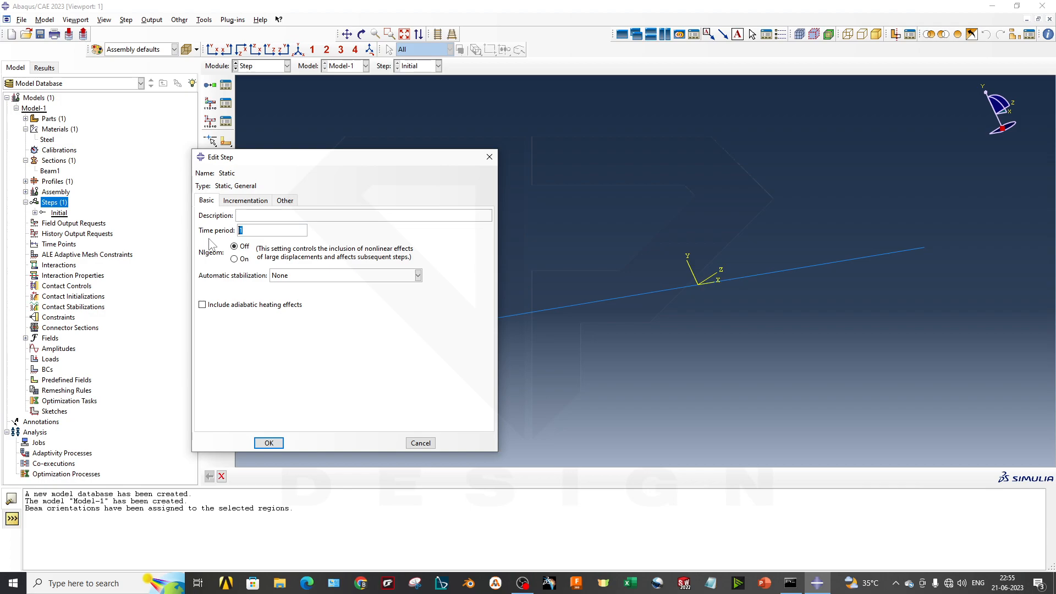
{"action": "left_click", "coordinate": [235, 258]}
{"action": "left_click", "coordinate": [243, 246]}
- Set the Static step's maximum number of increments to 10000, initial increment to 0.1 and maximum increment to 0.5, and accept the step
{"action": "left_click", "coordinate": [258, 201]}
{"action": "left_click_drag", "start_coordinate": [330, 229], "coordinate": [292, 231]}
{"action": "left_click", "coordinate": [336, 231]}
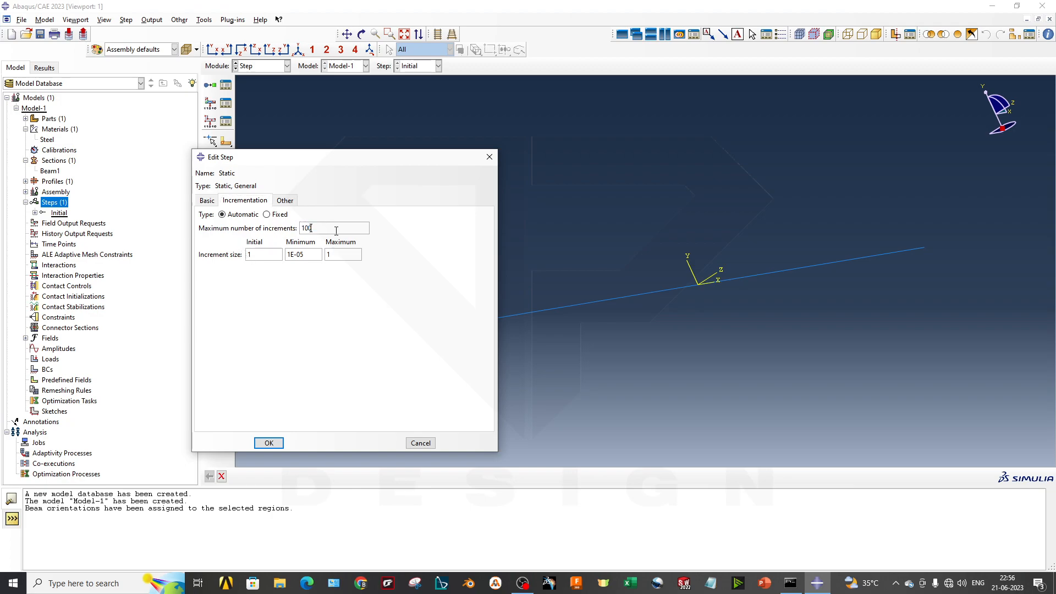
{"action": "type", "text": "00"}
{"action": "key", "text": "Tab"}
{"action": "type", "text": "0.1"}
{"action": "double_click", "coordinate": [329, 255]}
{"action": "key", "text": "BackSpace"}
{"action": "type", "text": "0.5"}
{"action": "left_click_drag", "start_coordinate": [304, 254], "coordinate": [281, 257]}
{"action": "left_click", "coordinate": [285, 200]}
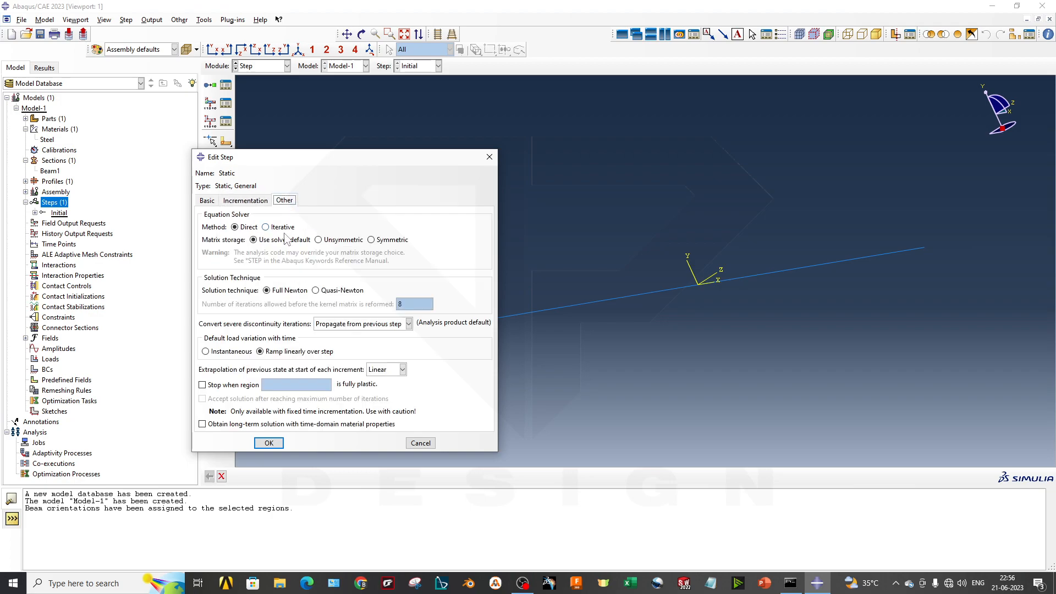
{"action": "left_click", "coordinate": [257, 201]}
{"action": "left_click_drag", "start_coordinate": [258, 256], "coordinate": [222, 260]}
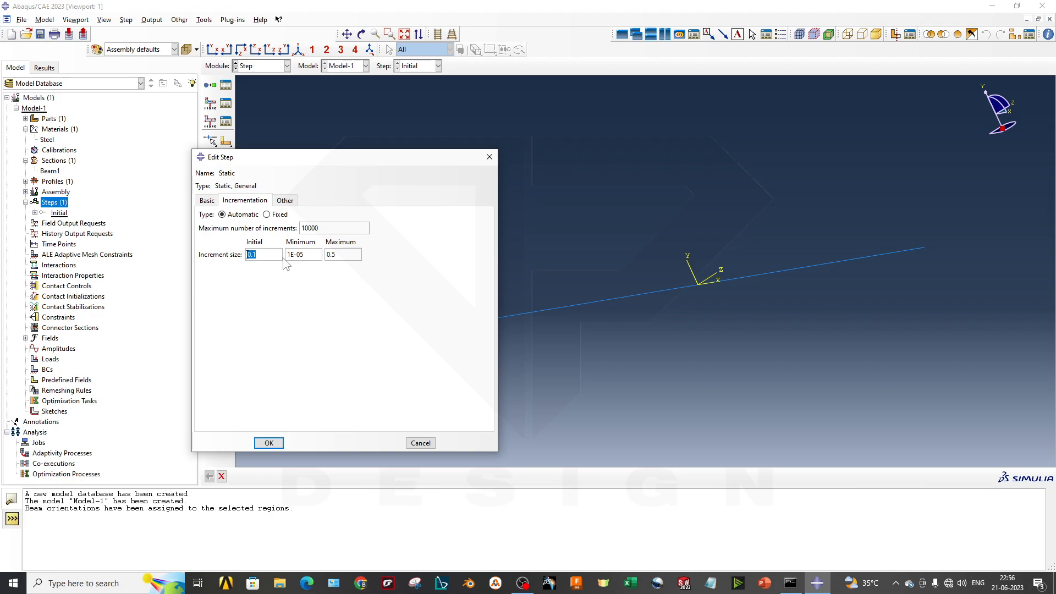
{"action": "left_click", "coordinate": [267, 445]}
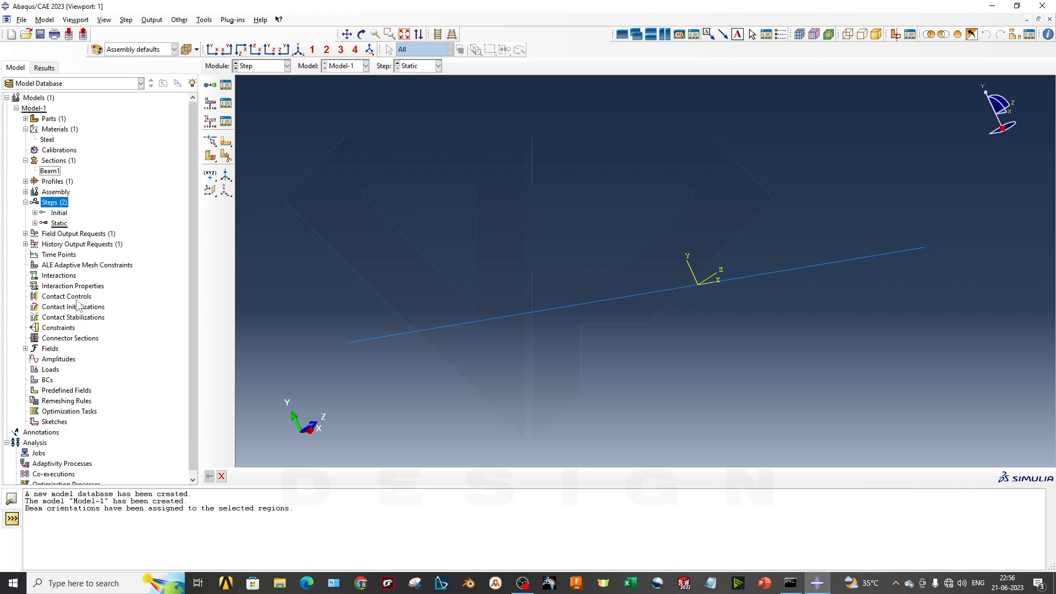
{"action": "left_click", "coordinate": [56, 225]}
{"action": "left_click", "coordinate": [35, 223]}
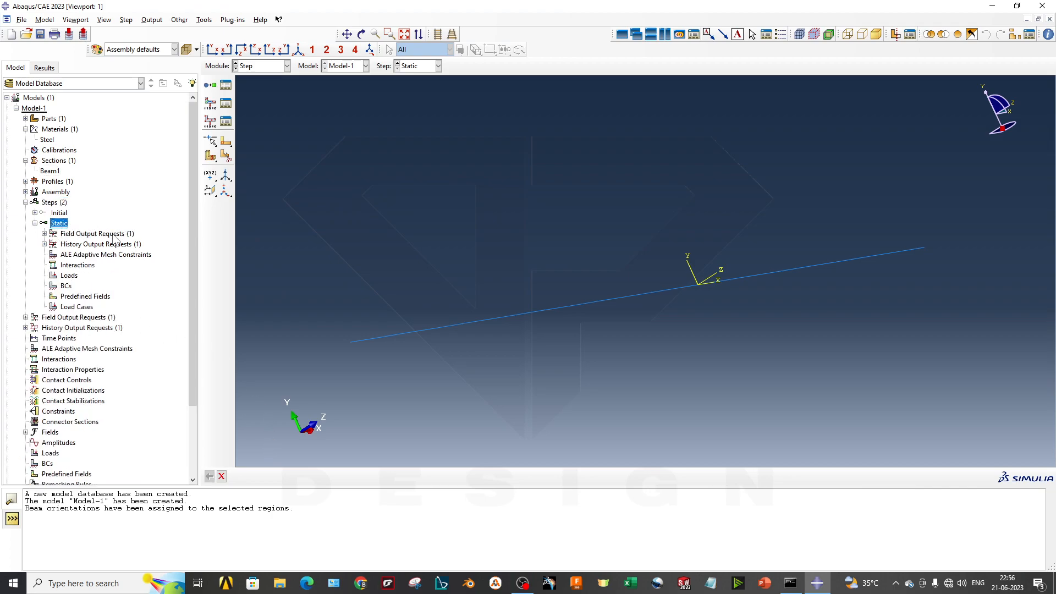
{"action": "right_click", "coordinate": [63, 225]}
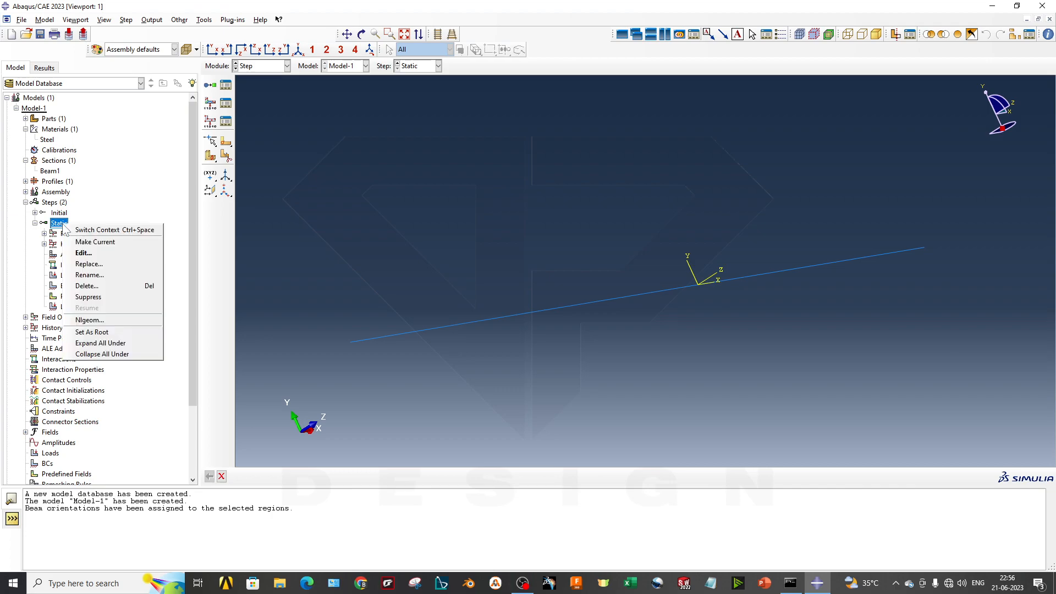
{"action": "left_click", "coordinate": [288, 187]}
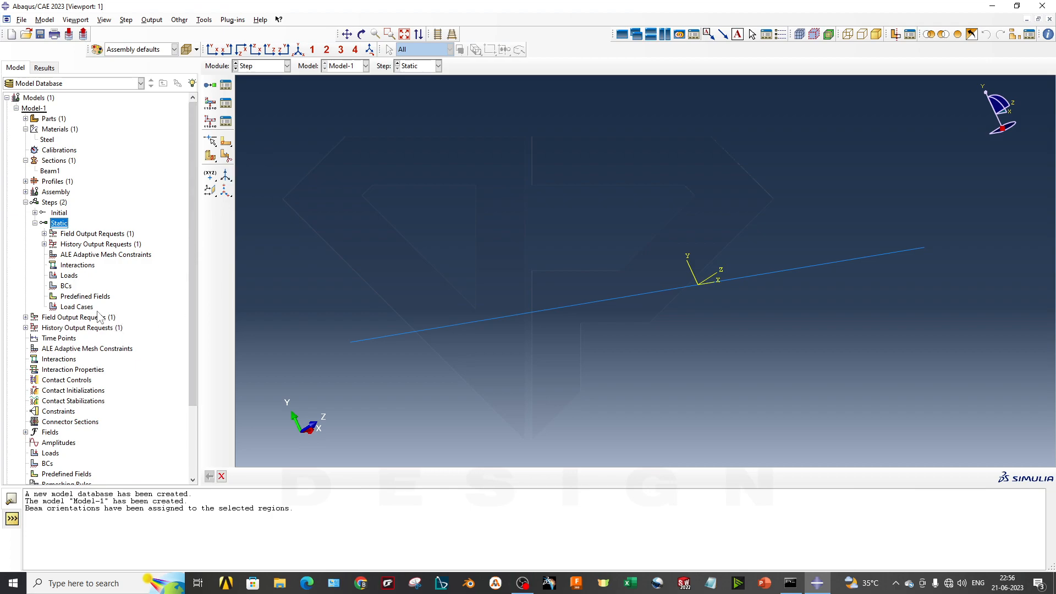
{"action": "right_click", "coordinate": [65, 283]}
{"action": "left_click", "coordinate": [35, 223]}
{"action": "left_click", "coordinate": [35, 223]}
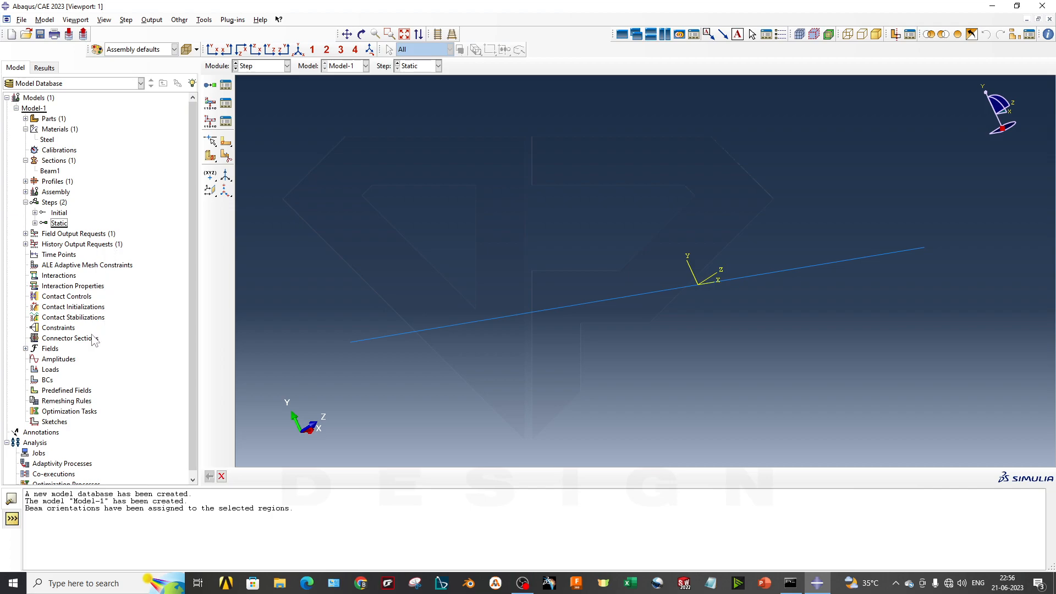
{"action": "left_click", "coordinate": [264, 67]}
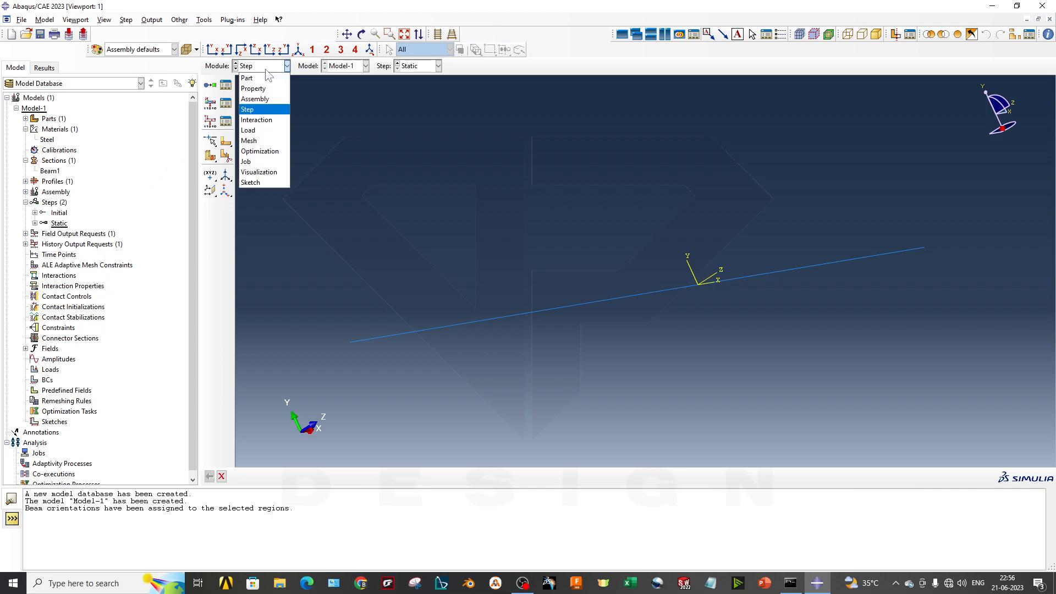
{"action": "left_click", "coordinate": [262, 120]}
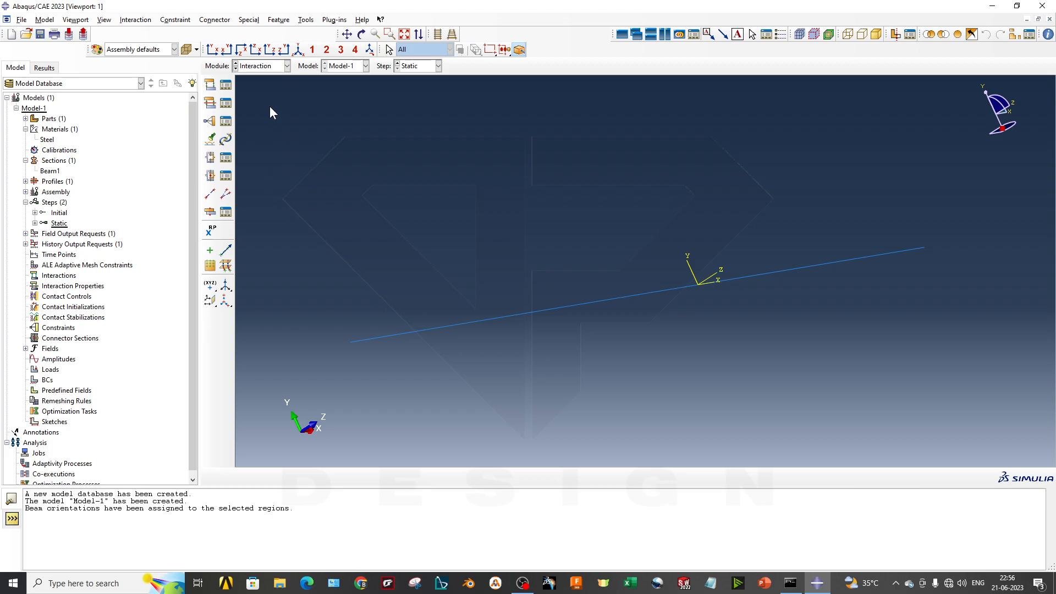
- Switch to the Load module with the Static step current
{"action": "left_click", "coordinate": [274, 68]}
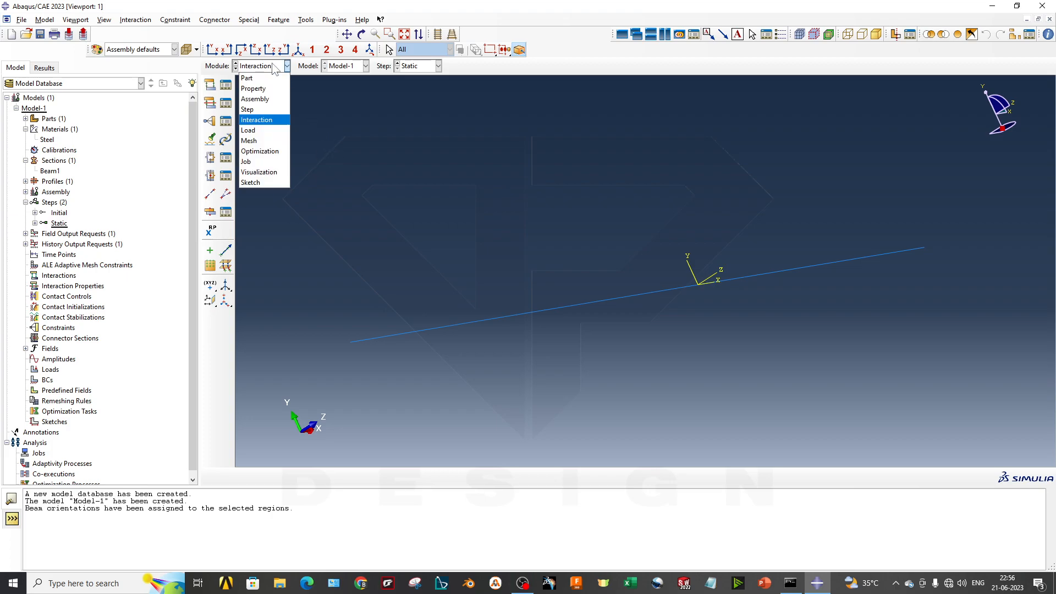
{"action": "left_click", "coordinate": [262, 129]}
{"action": "scroll", "coordinate": [736, 335], "scroll_direction": "up", "scroll_amount": 2}
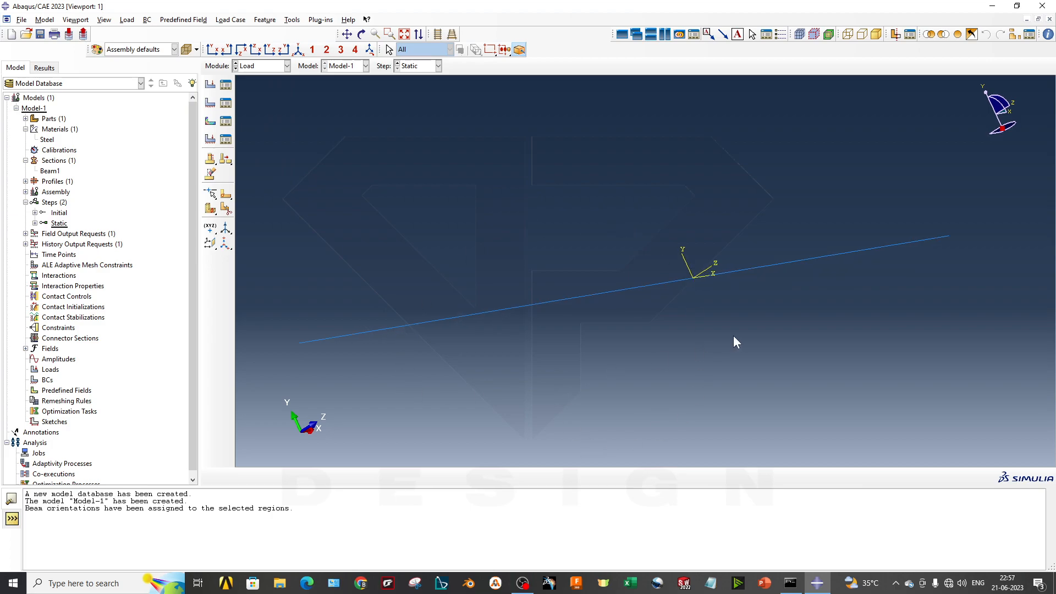
{"action": "right_click", "coordinate": [50, 370]}
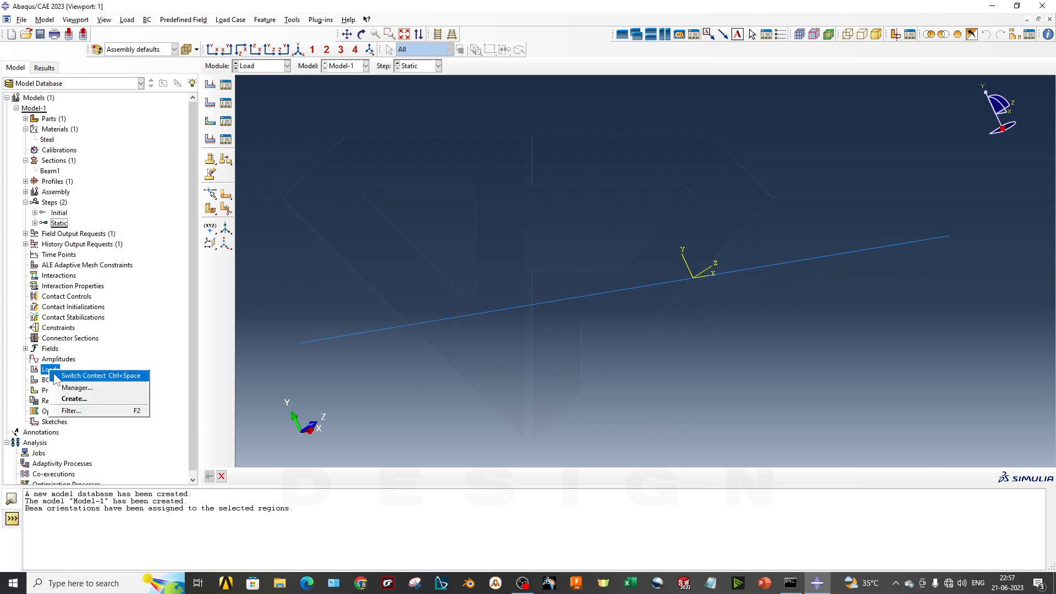
{"action": "left_click", "coordinate": [71, 398]}
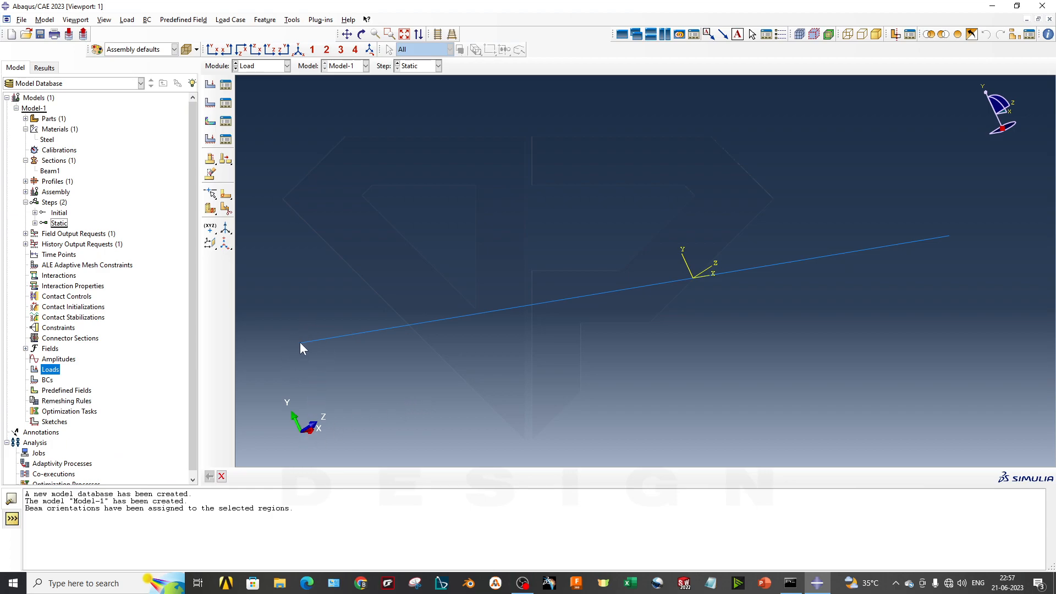
{"action": "scroll", "coordinate": [312, 350], "scroll_direction": "up", "scroll_amount": 3}
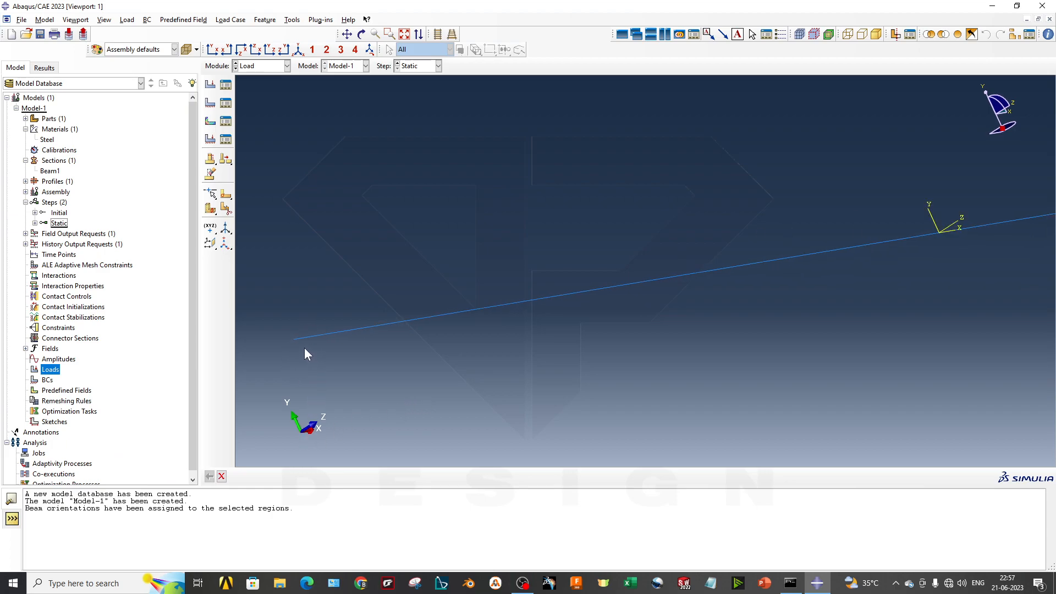
- Start a mechanical Symmetry/Antisymmetry/Encastre boundary condition named BC-1 in the Initial step
{"action": "right_click", "coordinate": [49, 380]}
{"action": "left_click", "coordinate": [69, 409]}
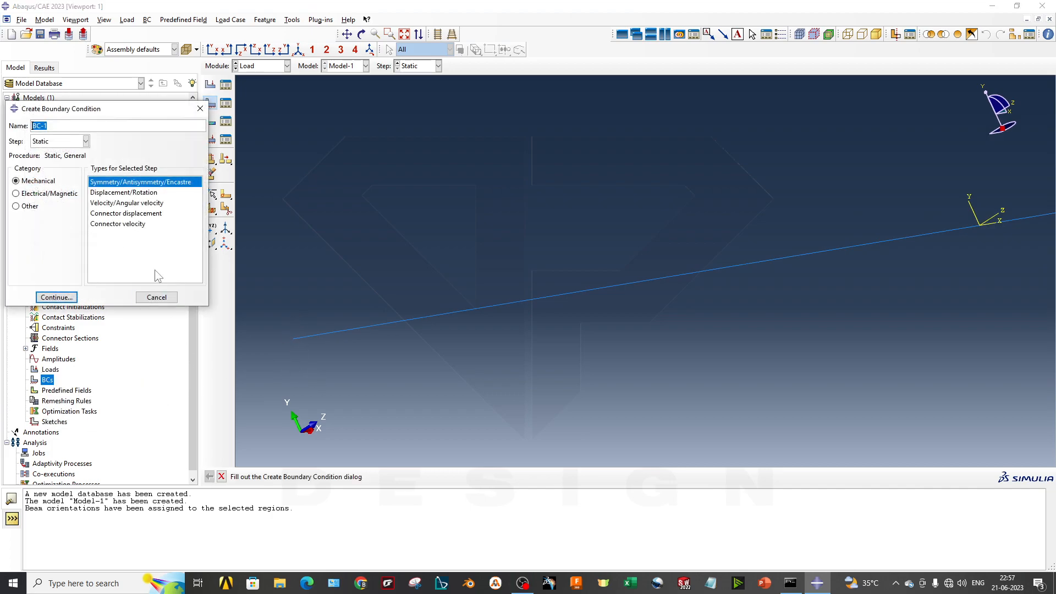
{"action": "left_click", "coordinate": [61, 141]}
{"action": "left_click", "coordinate": [63, 154]}
{"action": "scroll", "coordinate": [426, 303], "scroll_direction": "down", "scroll_amount": 3}
{"action": "left_click", "coordinate": [112, 194]}
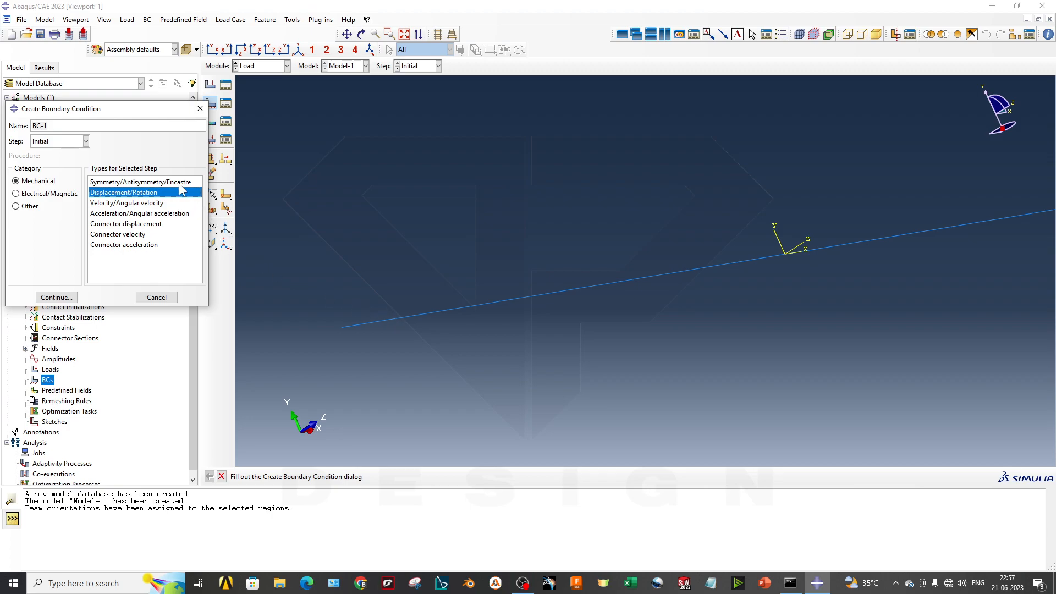
{"action": "left_click", "coordinate": [167, 182]}
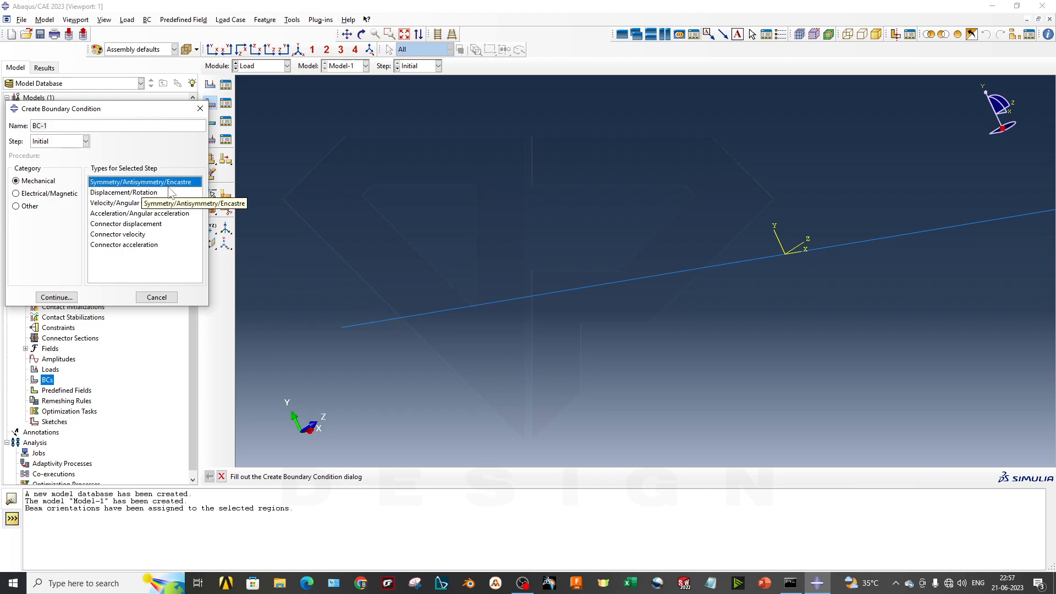
{"action": "left_click", "coordinate": [55, 297]}
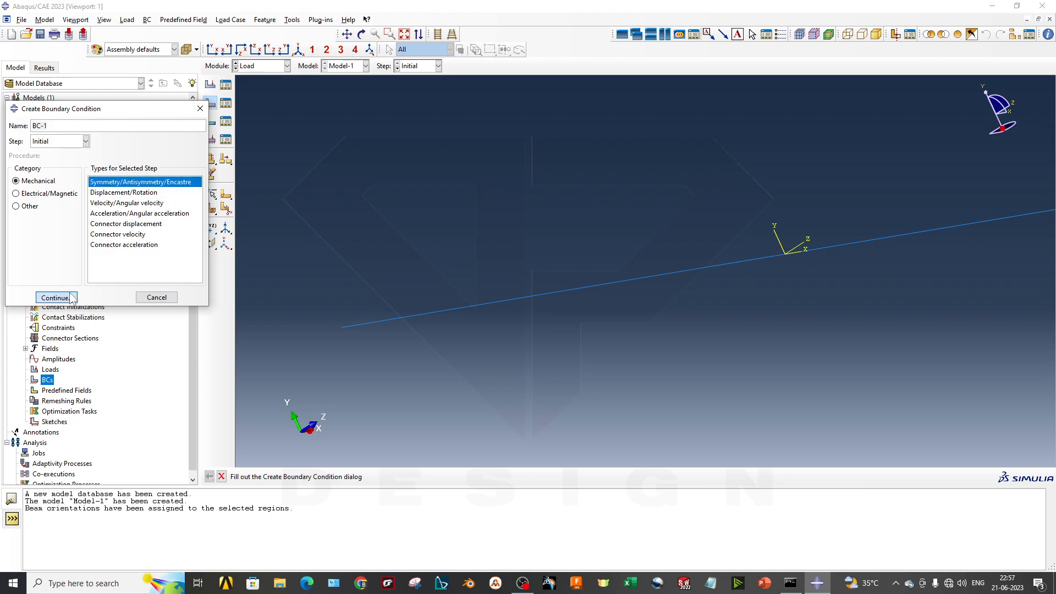
- Fix the beam's end vertex away from the origin marker as Set-1 with the ENCASTRE condition, and accept it
{"action": "left_click", "coordinate": [342, 327]}
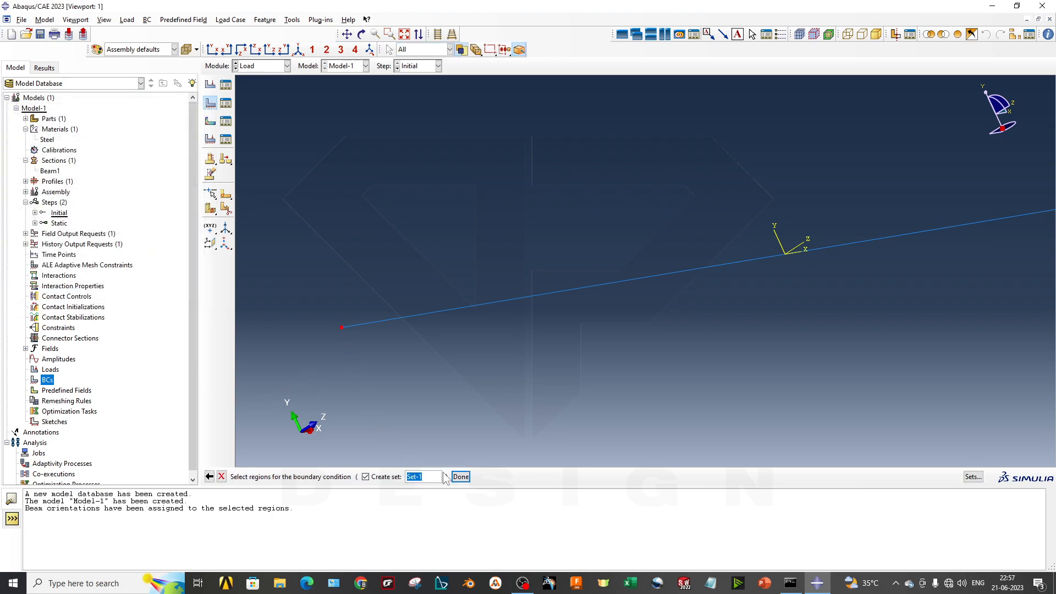
{"action": "left_click", "coordinate": [461, 476]}
{"action": "left_click", "coordinate": [475, 330]}
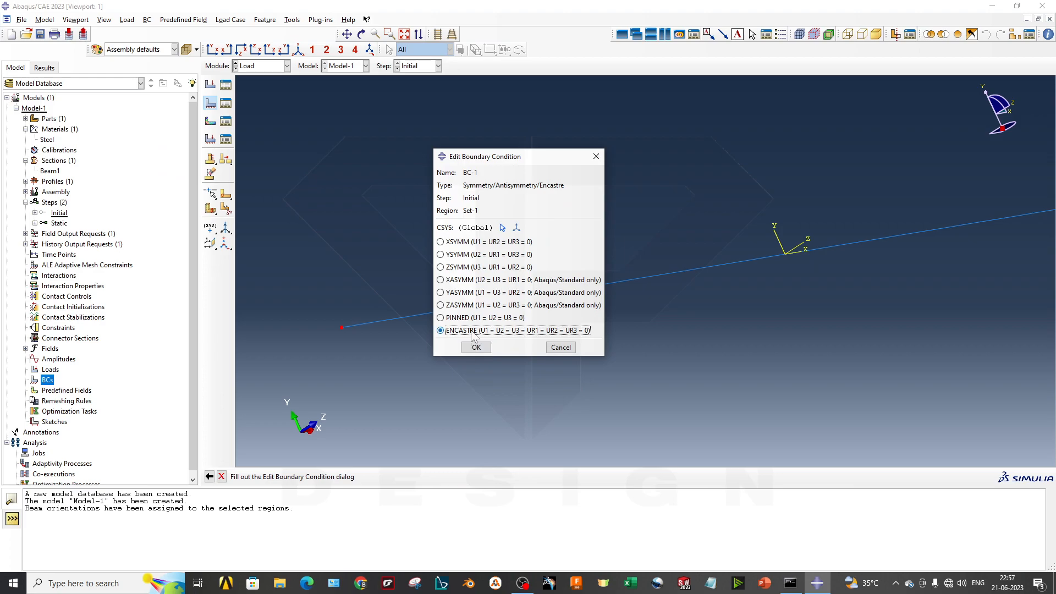
{"action": "left_click_drag", "start_coordinate": [504, 163], "coordinate": [329, 159]}
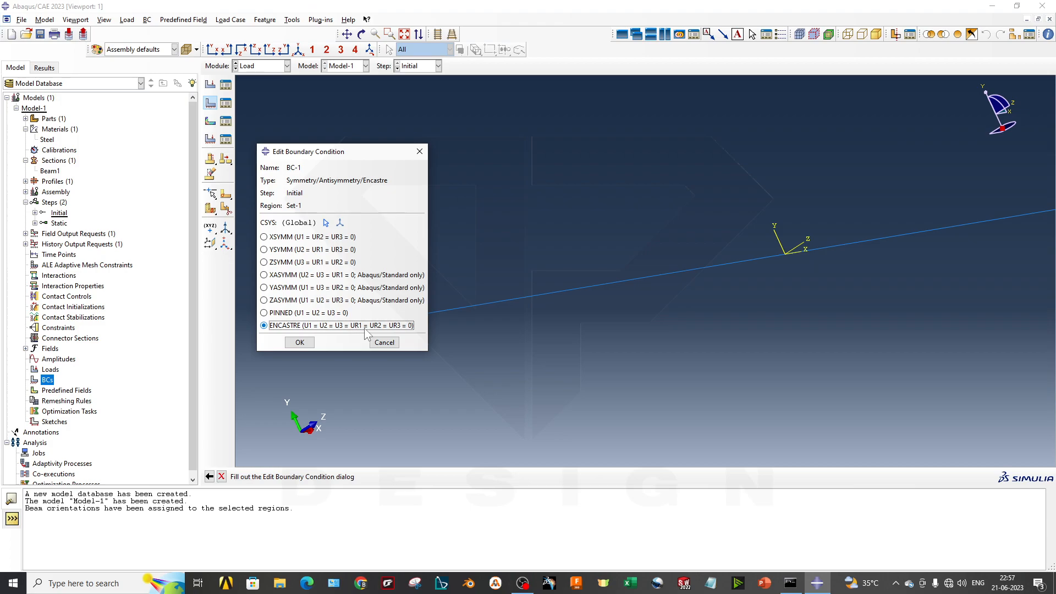
{"action": "left_click", "coordinate": [304, 343]}
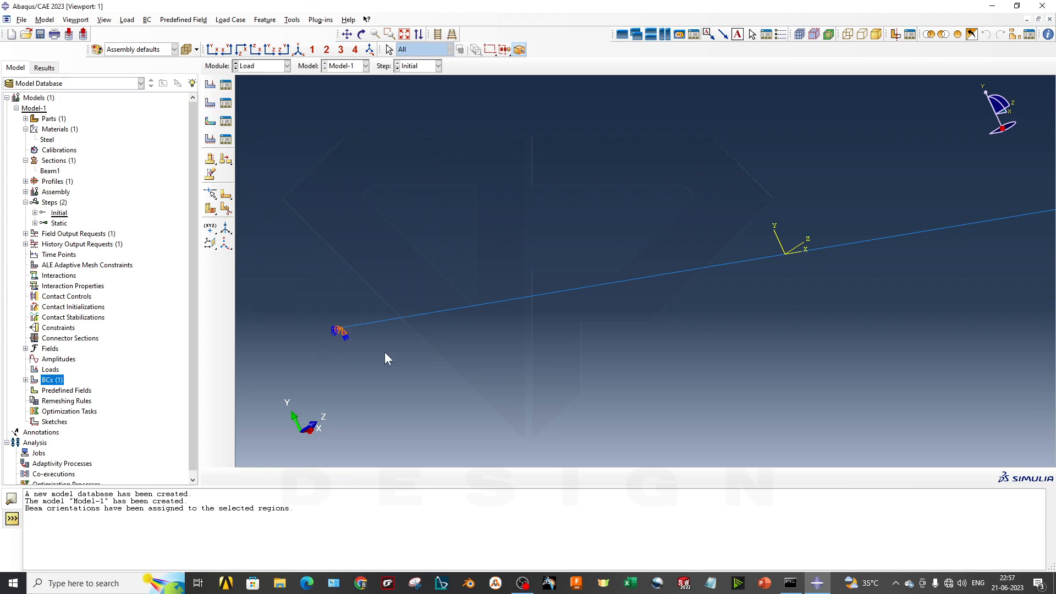
{"action": "scroll", "coordinate": [800, 335], "scroll_direction": "down", "scroll_amount": 2}
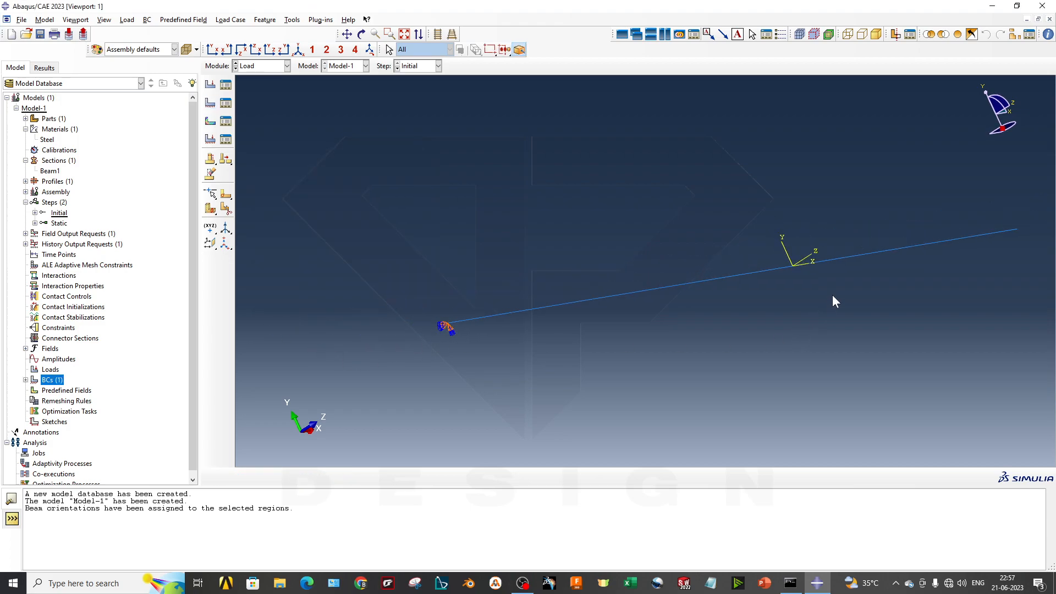
{"action": "middle_click_drag", "start_coordinate": [833, 284], "coordinate": [708, 302]}
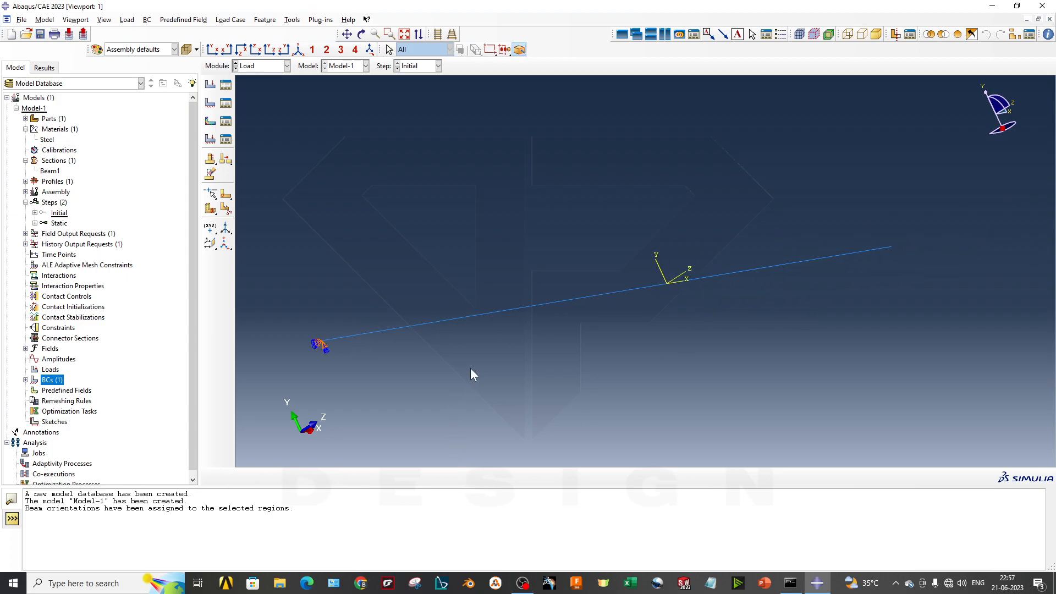
- Create a mechanical Concentrated force load named Load-1 in the Static step at the beam's free end vertex as Set-2
{"action": "right_click", "coordinate": [49, 370]}
{"action": "left_click", "coordinate": [71, 401]}
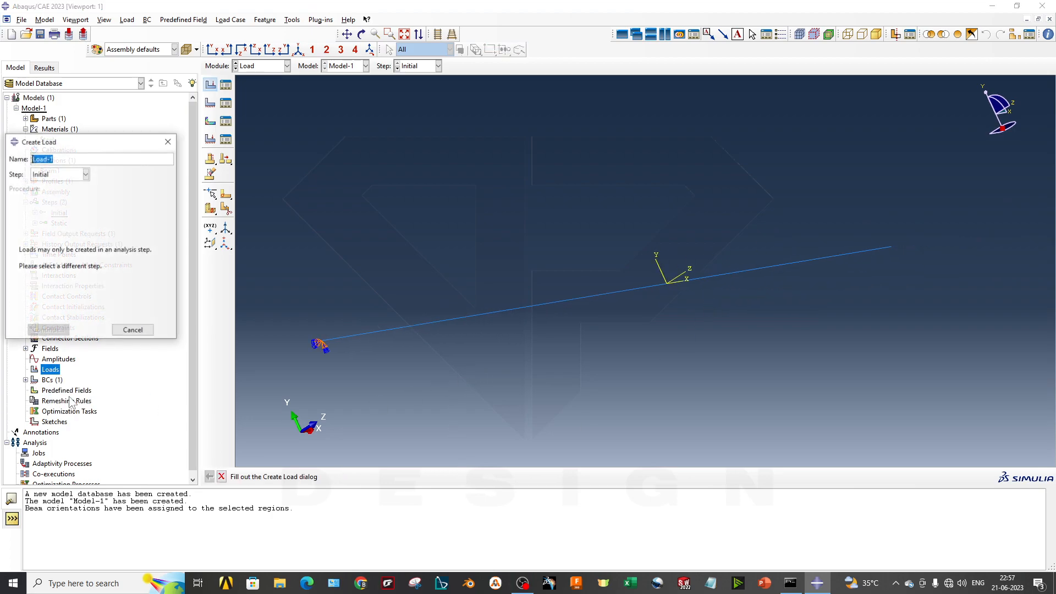
{"action": "left_click", "coordinate": [71, 174]}
{"action": "left_click", "coordinate": [71, 195]}
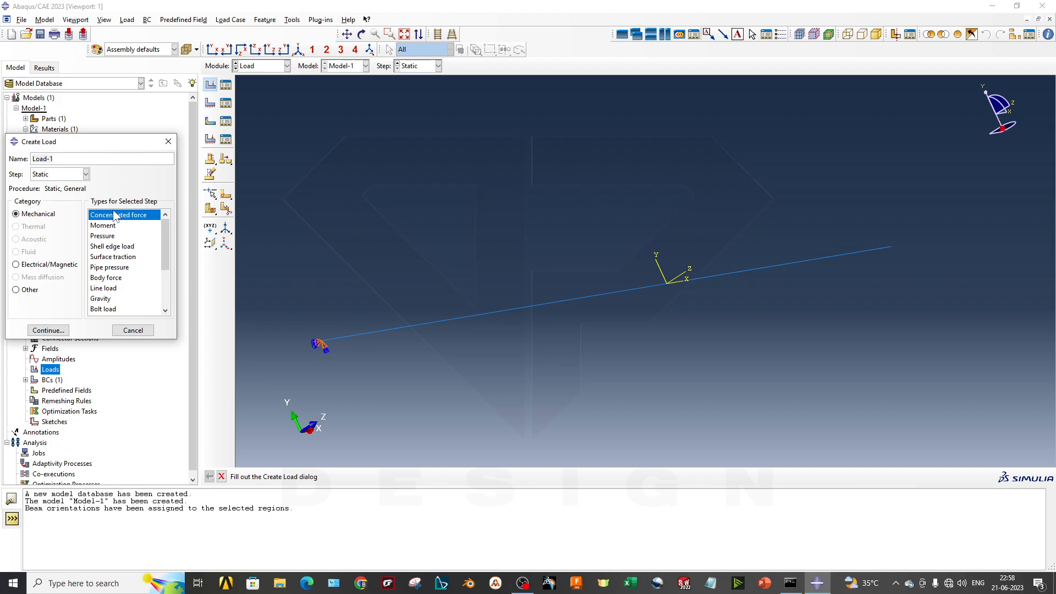
{"action": "left_click", "coordinate": [58, 330]}
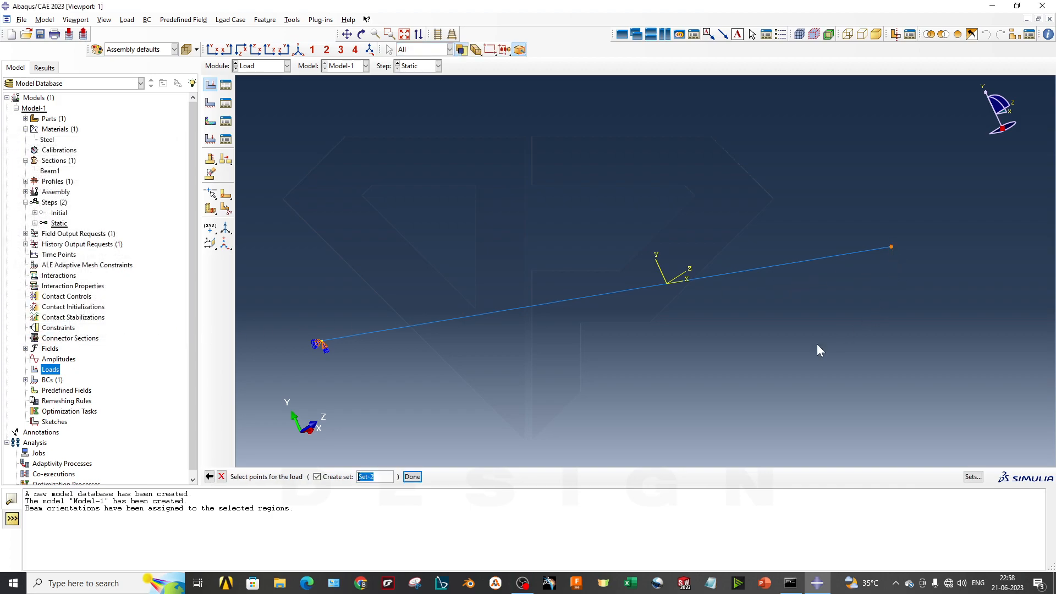
{"action": "left_click", "coordinate": [412, 477]}
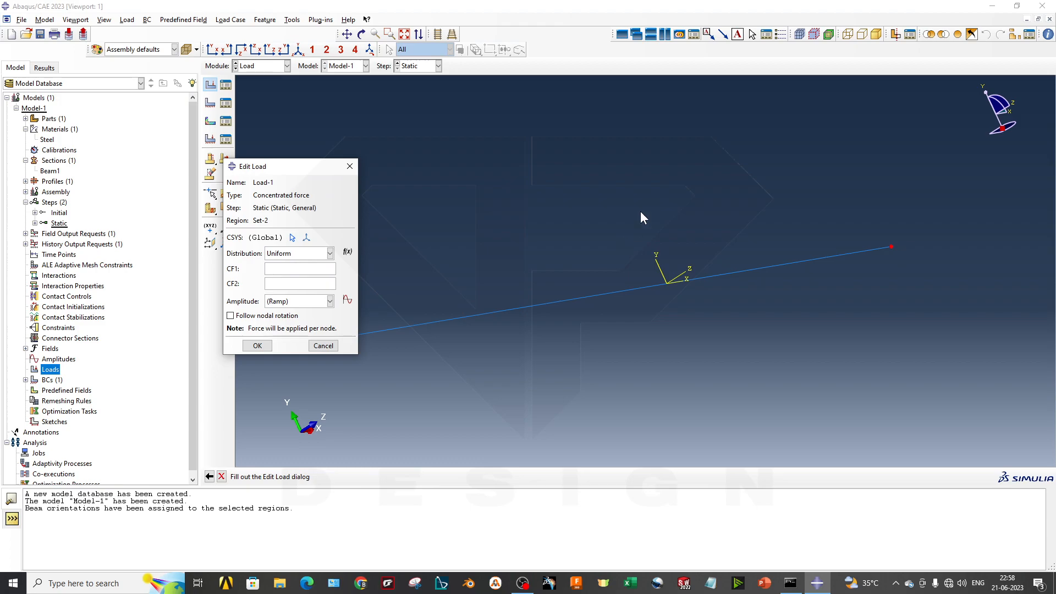
- Set the concentrated force components to CF1 0 and CF2 -500, checking the direction in the XY plane
{"action": "left_click_drag", "start_coordinate": [446, 250], "coordinate": [792, 212], "text": "ctrl+alt"}
{"action": "left_click_drag", "start_coordinate": [681, 300], "coordinate": [708, 302], "text": "ctrl+alt"}
{"action": "mouse_move", "coordinate": [782, 281]}
{"action": "left_mouse_down", "text": "ctrl+alt"}
{"action": "mouse_move", "coordinate": [749, 292]}
{"action": "mouse_move", "coordinate": [782, 274]}
{"action": "left_mouse_up", "text": "ctrl+alt"}
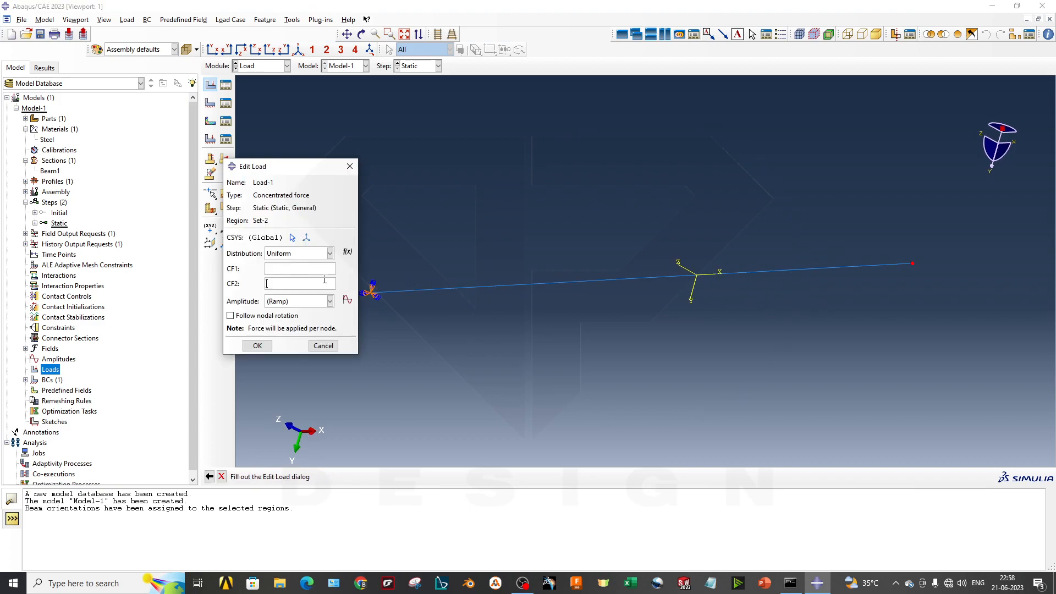
{"action": "left_click", "coordinate": [312, 268]}
{"action": "type", "text": "0"}
{"action": "left_click", "coordinate": [307, 282]}
{"action": "type", "text": "-500"}
{"action": "scroll", "coordinate": [686, 337], "scroll_direction": "up", "scroll_amount": 2}
{"action": "left_click_drag", "start_coordinate": [684, 336], "coordinate": [676, 314], "text": "ctrl+alt"}
{"action": "left_click", "coordinate": [241, 49]}
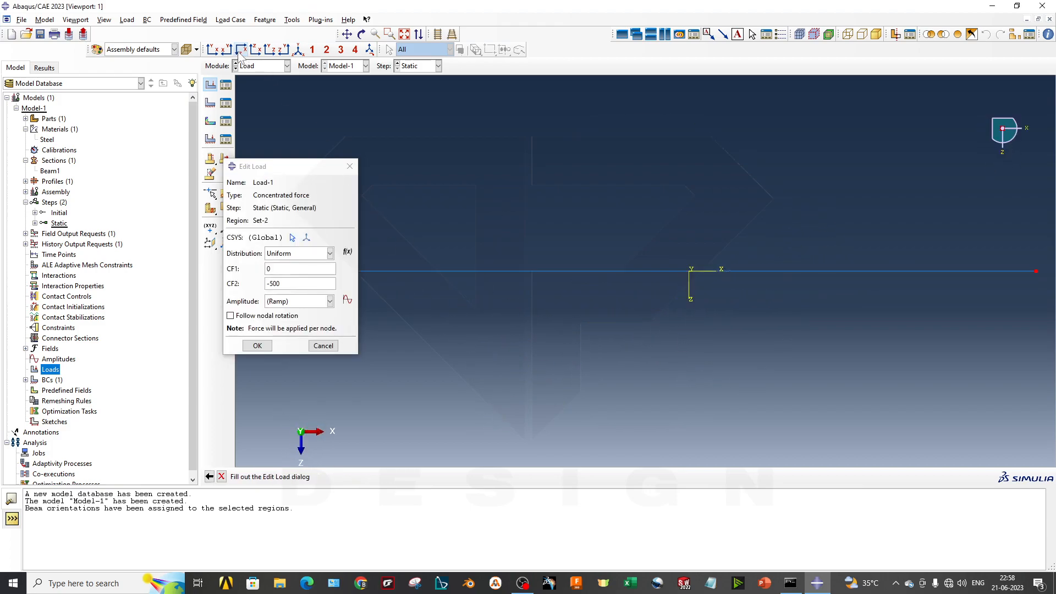
{"action": "scroll", "coordinate": [667, 306], "scroll_direction": "up", "scroll_amount": 2}
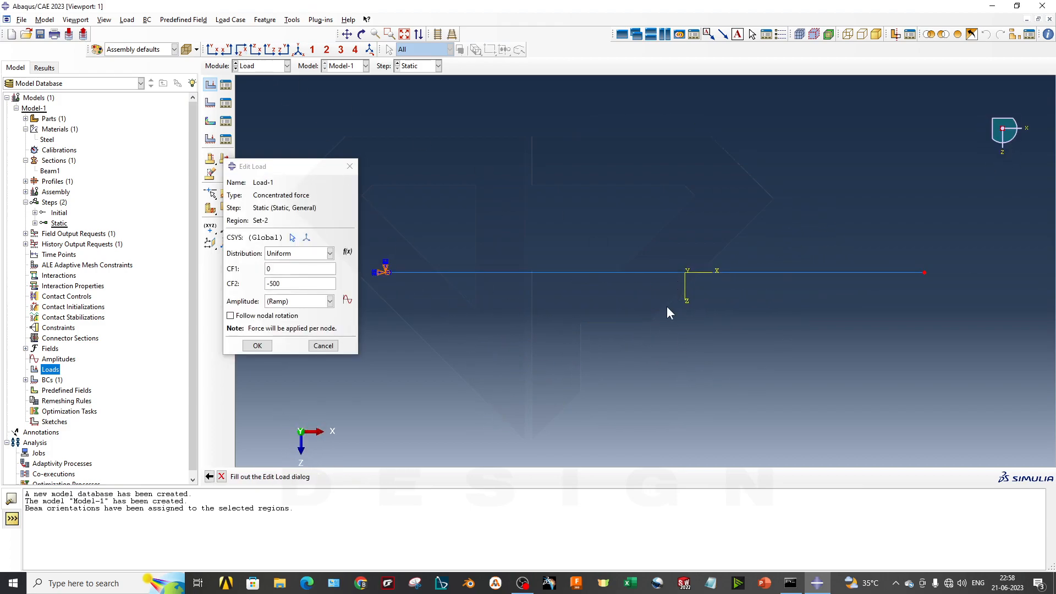
{"action": "left_click", "coordinate": [212, 49]}
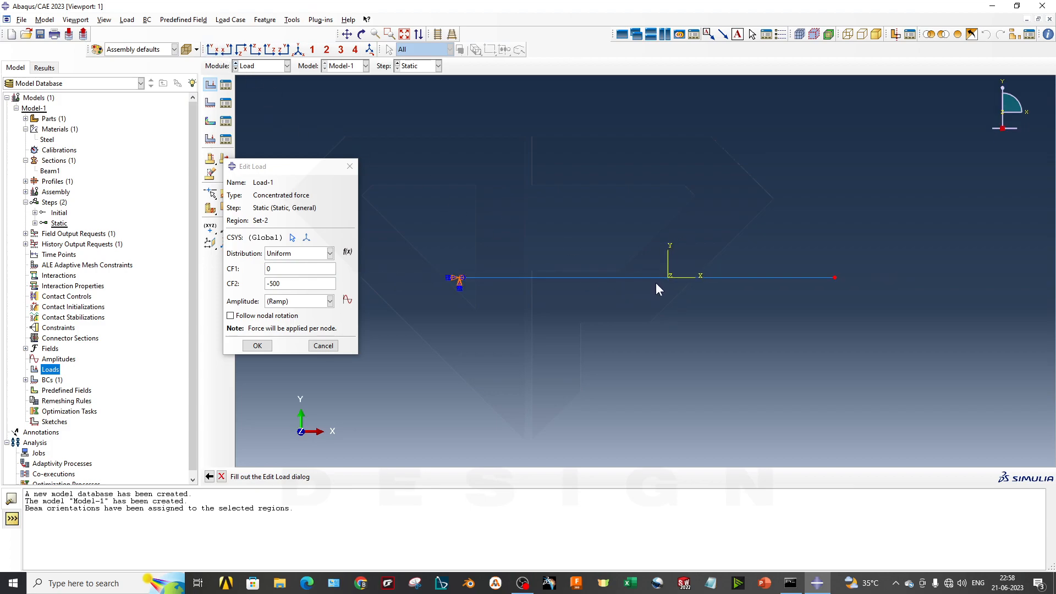
{"action": "scroll", "coordinate": [649, 290], "scroll_direction": "down", "scroll_amount": 1}
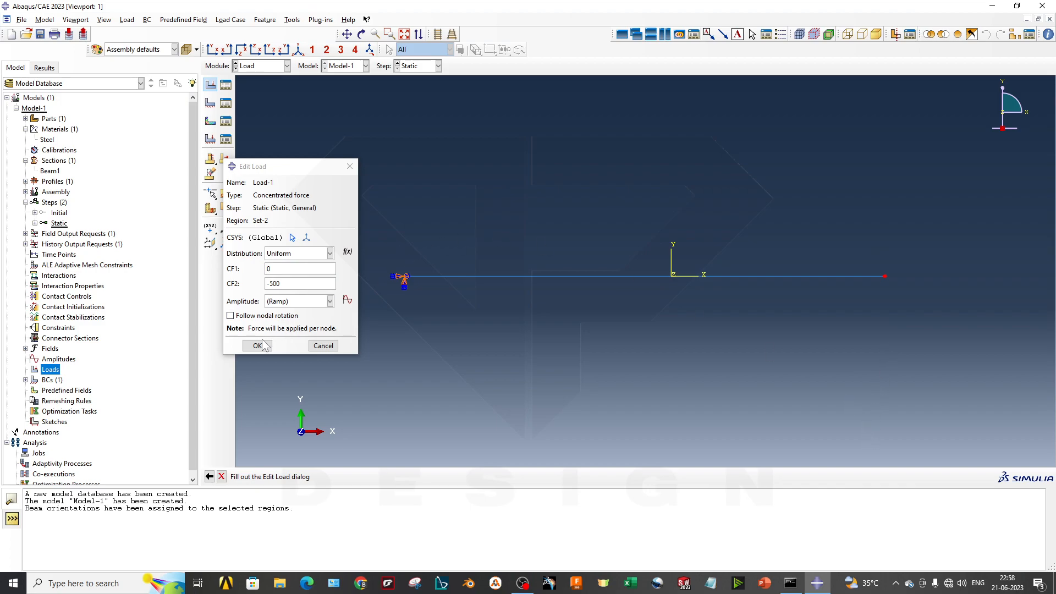
{"action": "left_click", "coordinate": [301, 302]}
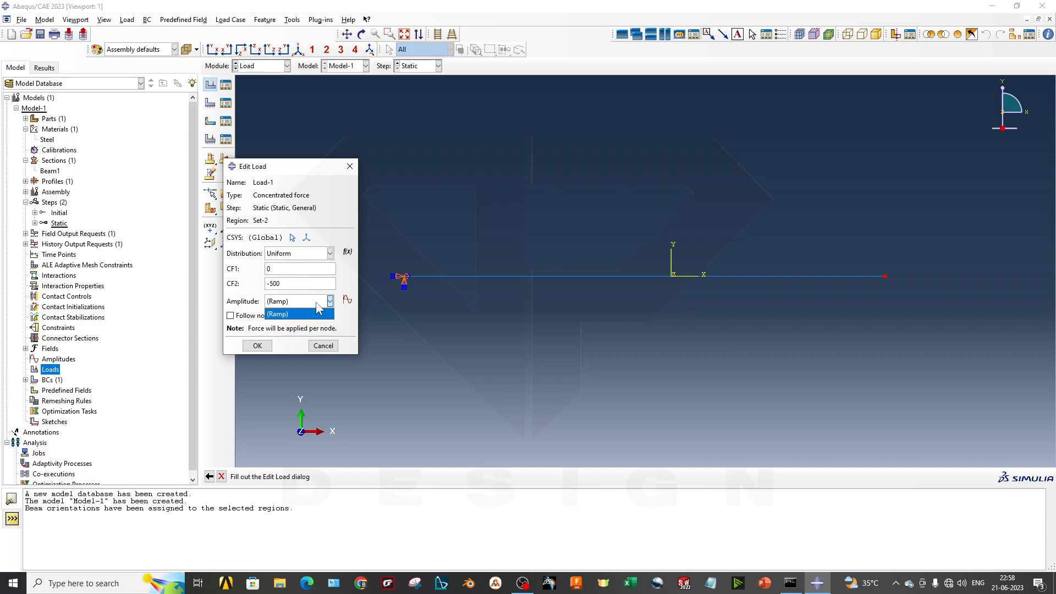
{"action": "left_click", "coordinate": [352, 304]}
{"action": "left_click", "coordinate": [348, 300]}
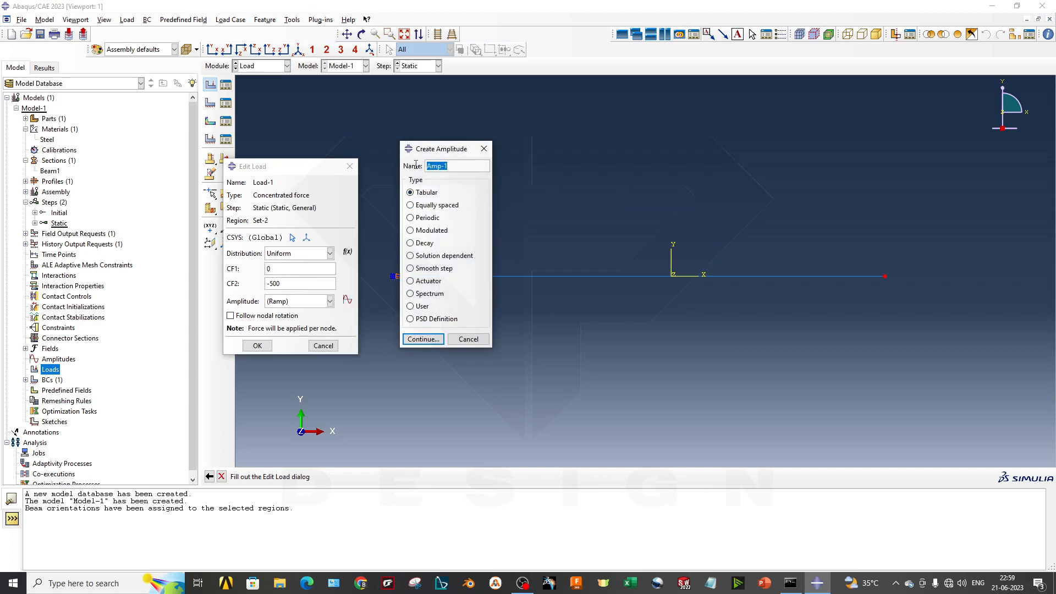
{"action": "left_click", "coordinate": [466, 340]}
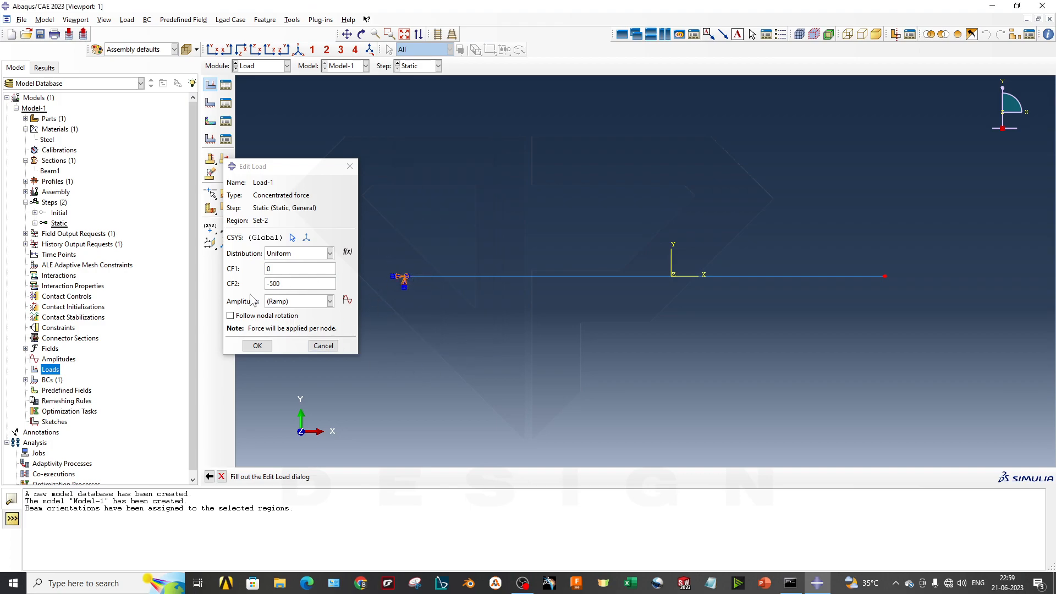
- Accept Load-1 with the Ramp amplitude and check the force arrow at the beam's free end
{"action": "left_click", "coordinate": [257, 346]}
{"action": "scroll", "coordinate": [710, 277], "scroll_direction": "up", "scroll_amount": 4}
{"action": "scroll", "coordinate": [843, 292], "scroll_direction": "down", "scroll_amount": 4}
{"action": "scroll", "coordinate": [731, 283], "scroll_direction": "down", "scroll_amount": 1}
{"action": "scroll", "coordinate": [352, 274], "scroll_direction": "down", "scroll_amount": 4}
{"action": "scroll", "coordinate": [693, 303], "scroll_direction": "up", "scroll_amount": 1}
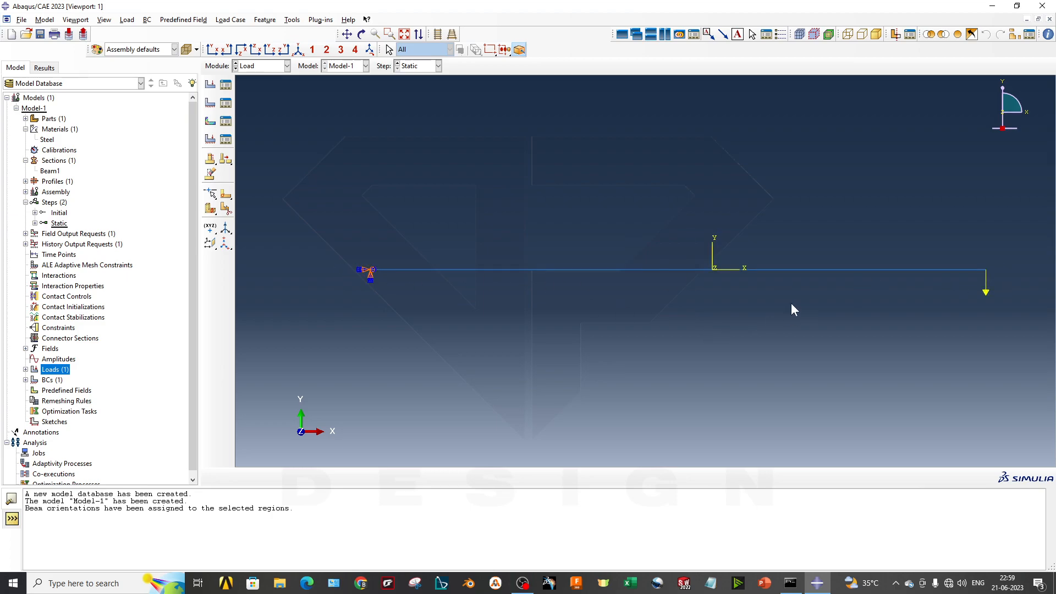
{"action": "middle_click_drag", "start_coordinate": [647, 315], "coordinate": [628, 319], "text": "ctrl+alt"}
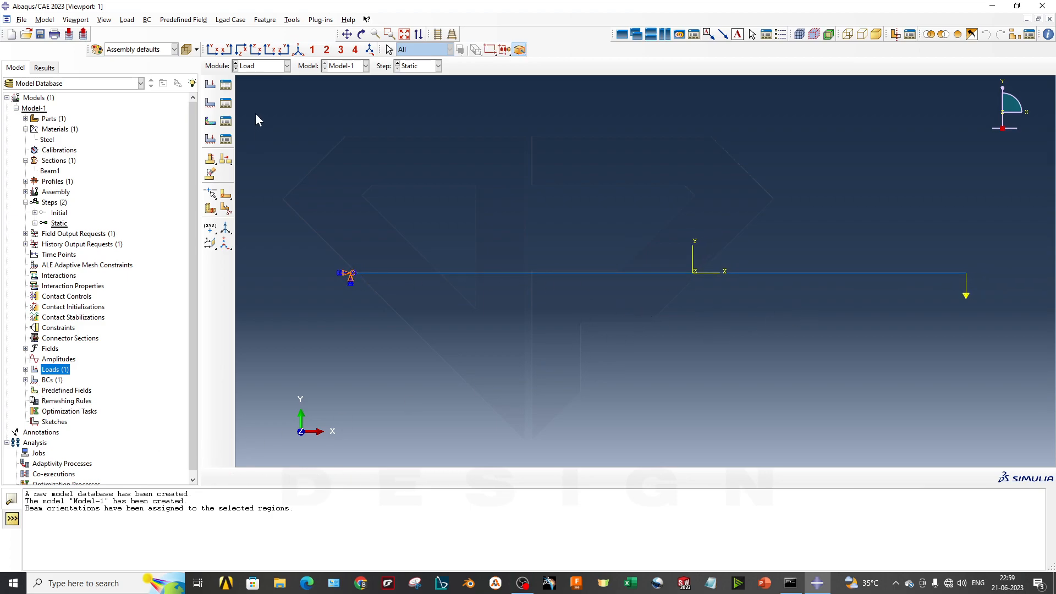
- Switch to the Mesh module and try to mesh the beam instance at assembly level
{"action": "left_click", "coordinate": [258, 65]}
{"action": "left_click", "coordinate": [259, 141]}
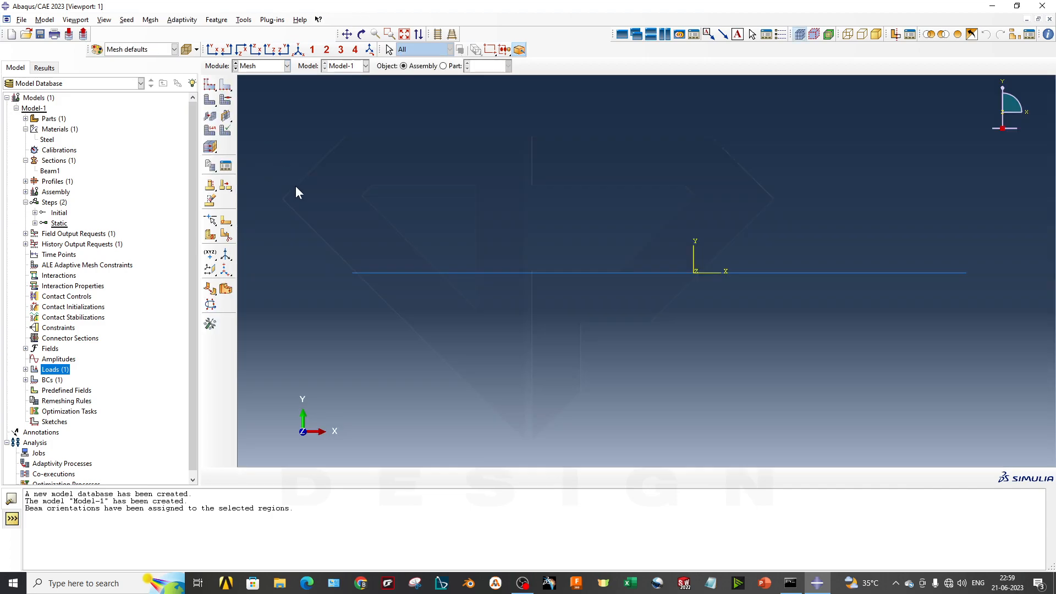
{"action": "scroll", "coordinate": [642, 267], "scroll_direction": "down", "scroll_amount": 1}
{"action": "left_click", "coordinate": [210, 100]}
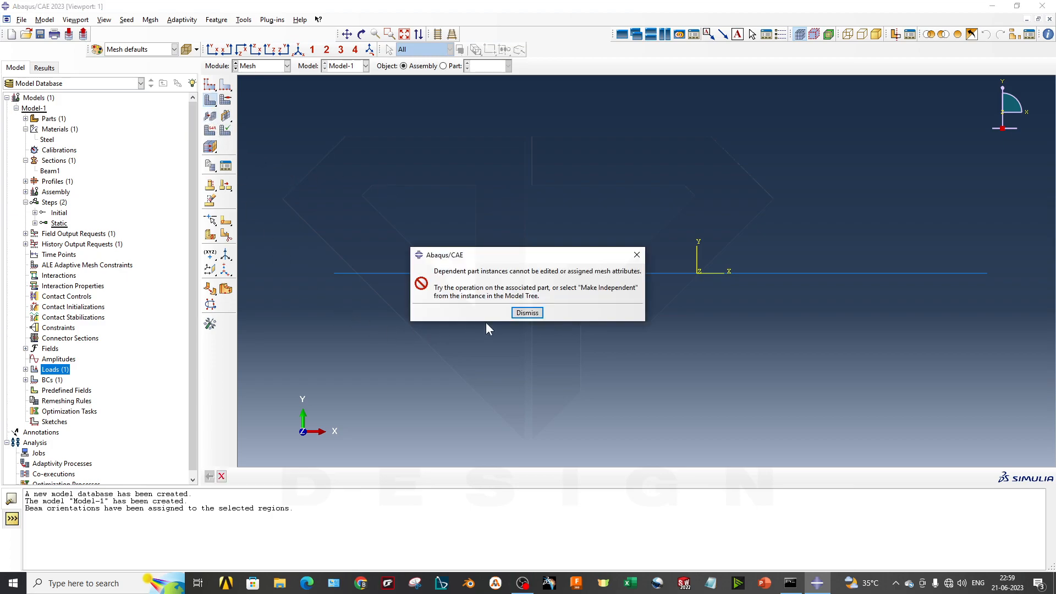
{"action": "left_click", "coordinate": [527, 312]}
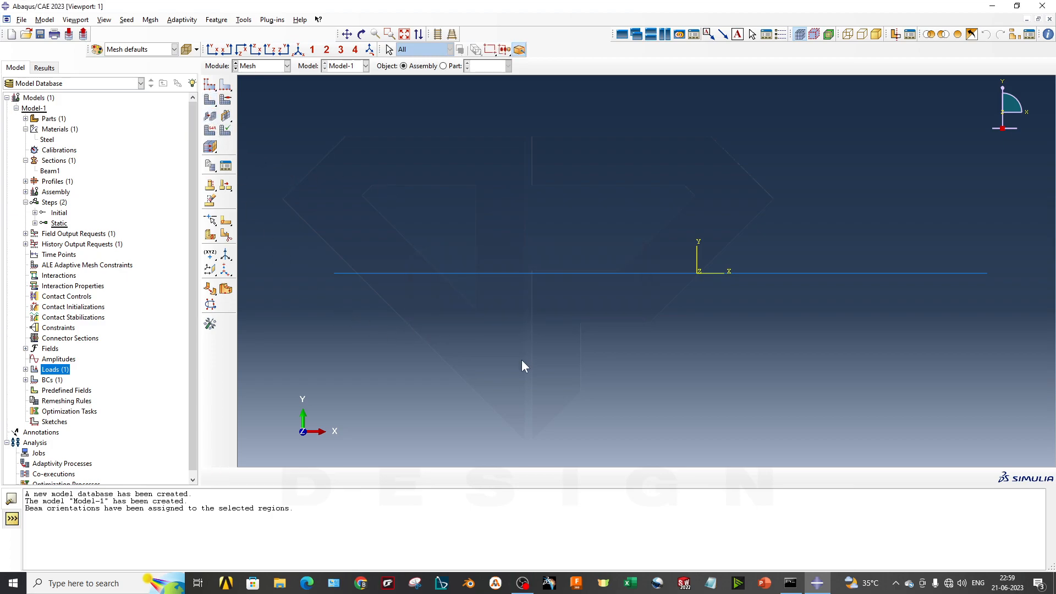
- Change the meshing object from the assembly to the Beam part, leaving it unmeshed for now
{"action": "left_click", "coordinate": [405, 67]}
{"action": "left_click", "coordinate": [444, 66]}
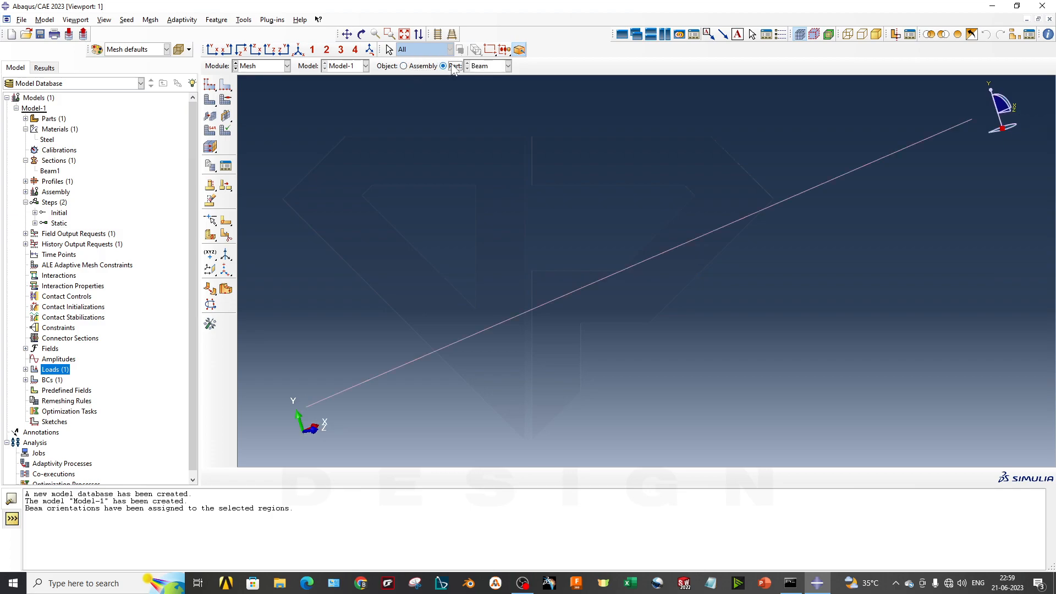
{"action": "left_click", "coordinate": [488, 66]}
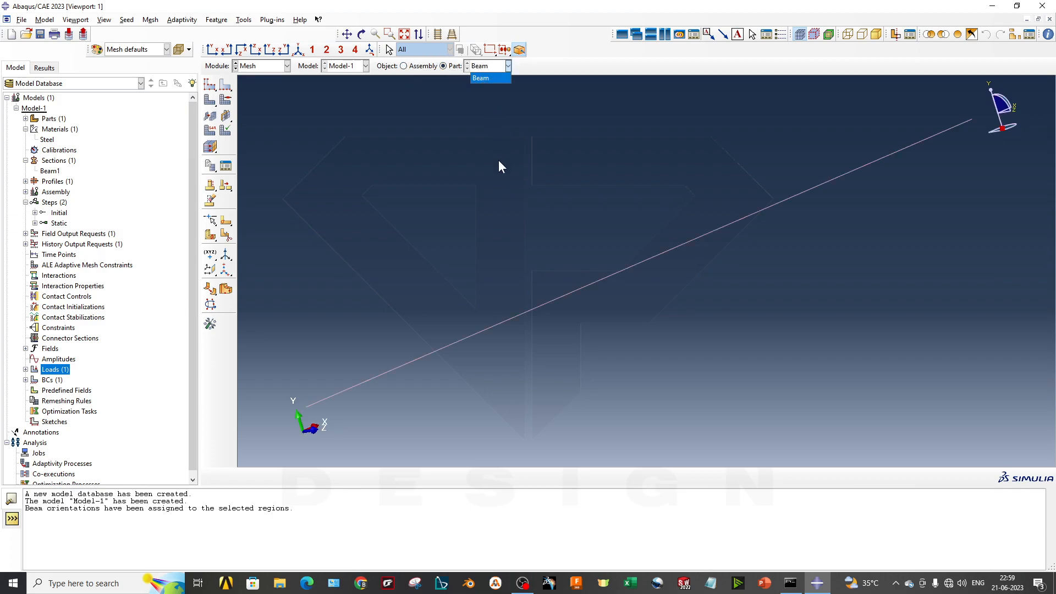
{"action": "left_click", "coordinate": [504, 285]}
{"action": "left_click", "coordinate": [494, 66]}
{"action": "left_click", "coordinate": [479, 147]}
{"action": "left_click", "coordinate": [210, 101]}
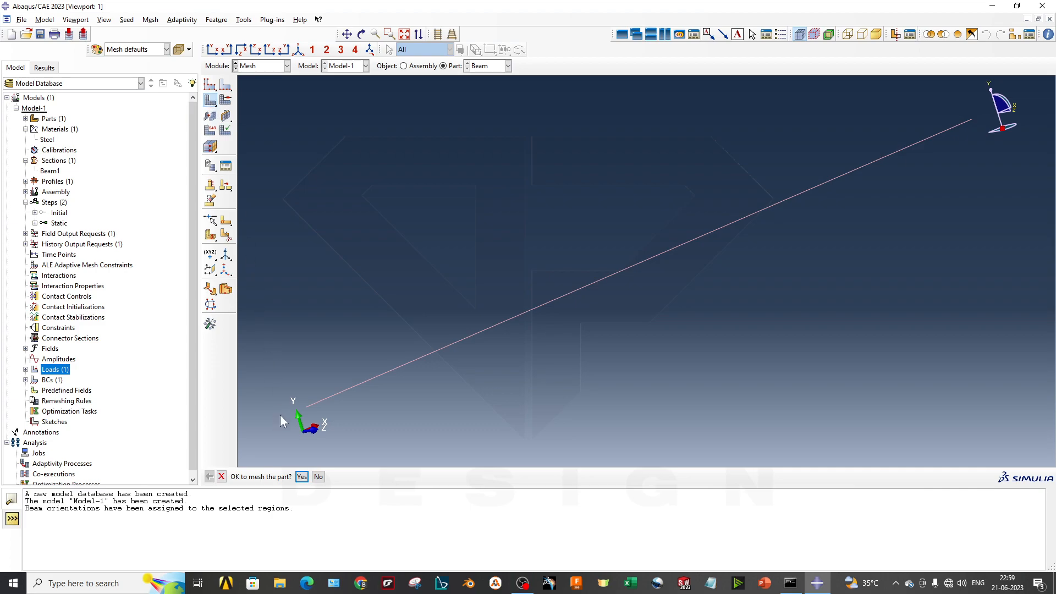
{"action": "key", "text": "Escape"}
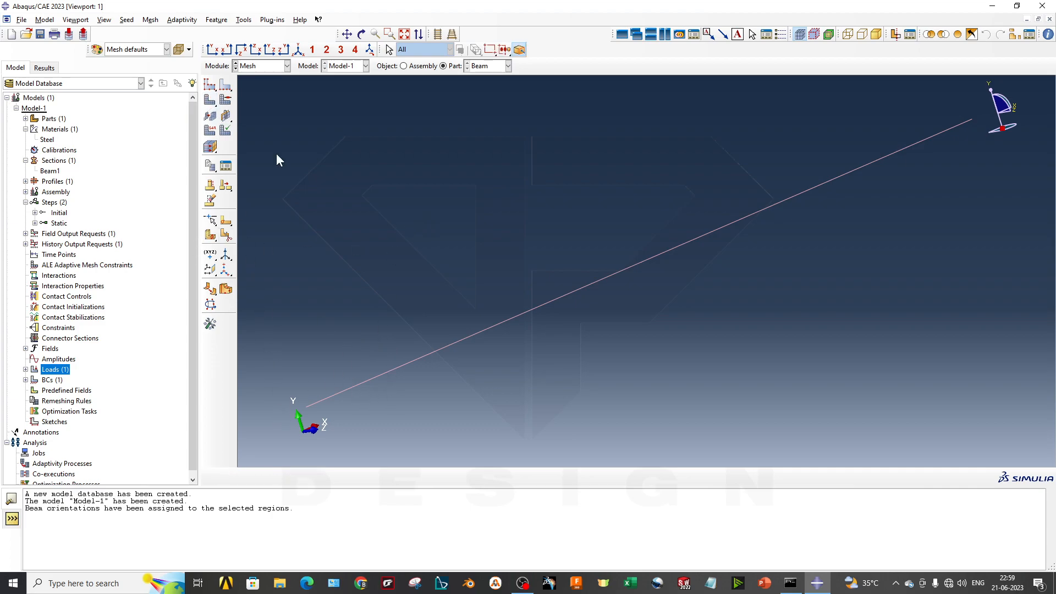
- Apply global seeds to the Beam part with an approximate global size of 14 and curvature control on
{"action": "left_click", "coordinate": [209, 86]}
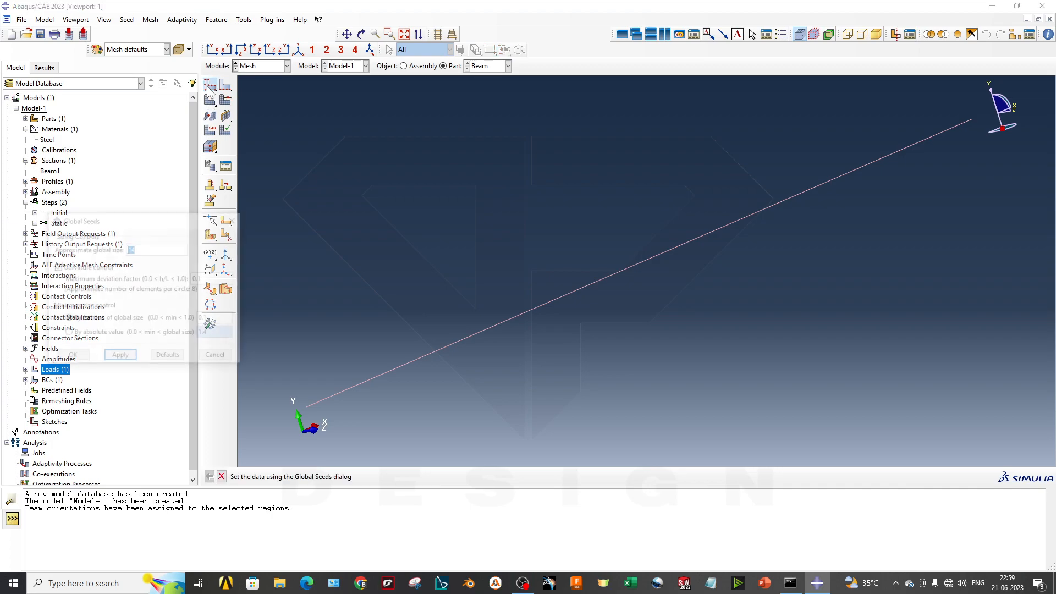
{"action": "left_click_drag", "start_coordinate": [179, 219], "coordinate": [300, 160]}
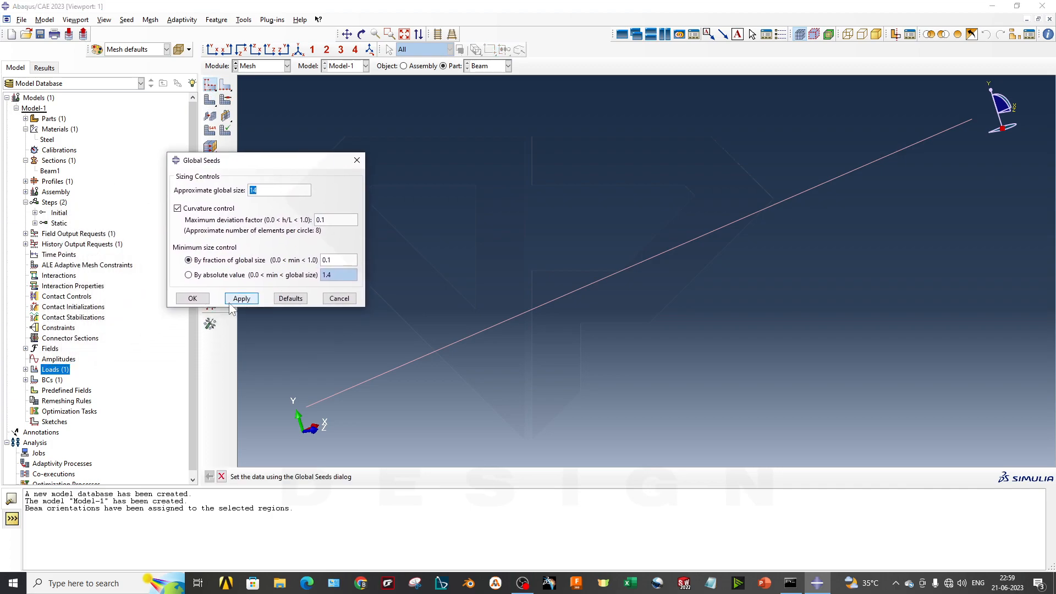
{"action": "left_click", "coordinate": [238, 299]}
- Set the Beam part's approximate global seed size to 10 and apply it
{"action": "double_click", "coordinate": [274, 188]}
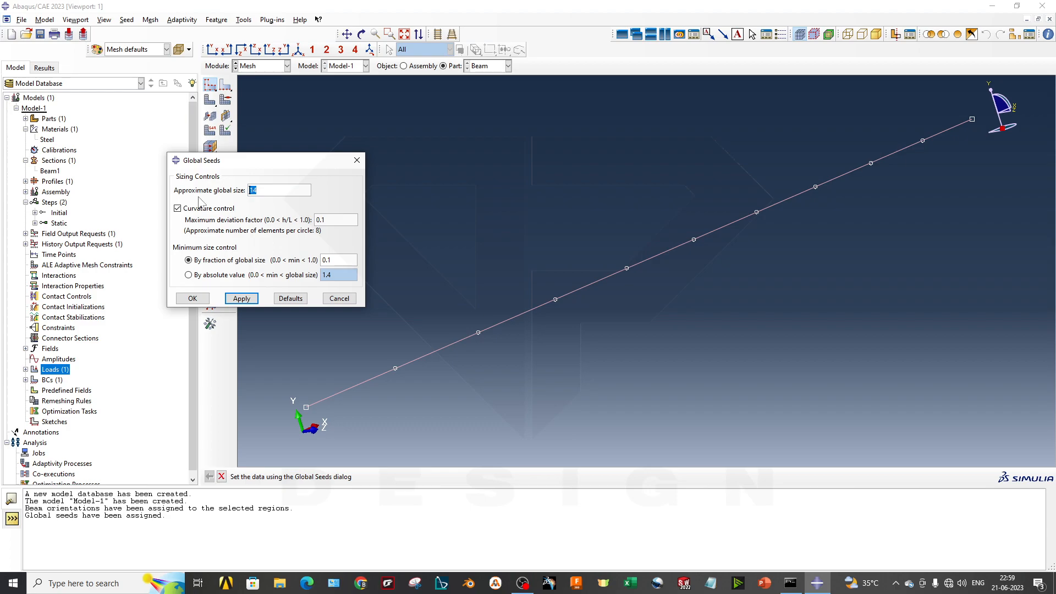
{"action": "type", "text": "10"}
{"action": "key", "text": "Return"}
- Try an approximate global seed size of 0.4 on the Beam part
{"action": "left_click_drag", "start_coordinate": [260, 191], "coordinate": [211, 186]}
{"action": "type", "text": "0."}
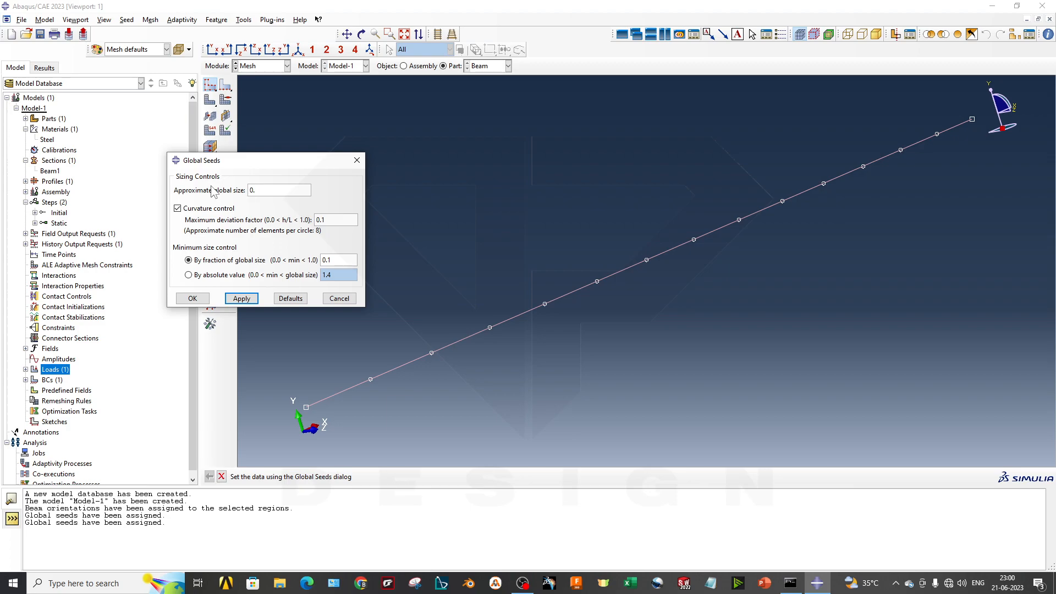
{"action": "type", "text": "4"}
{"action": "key", "text": "Return"}
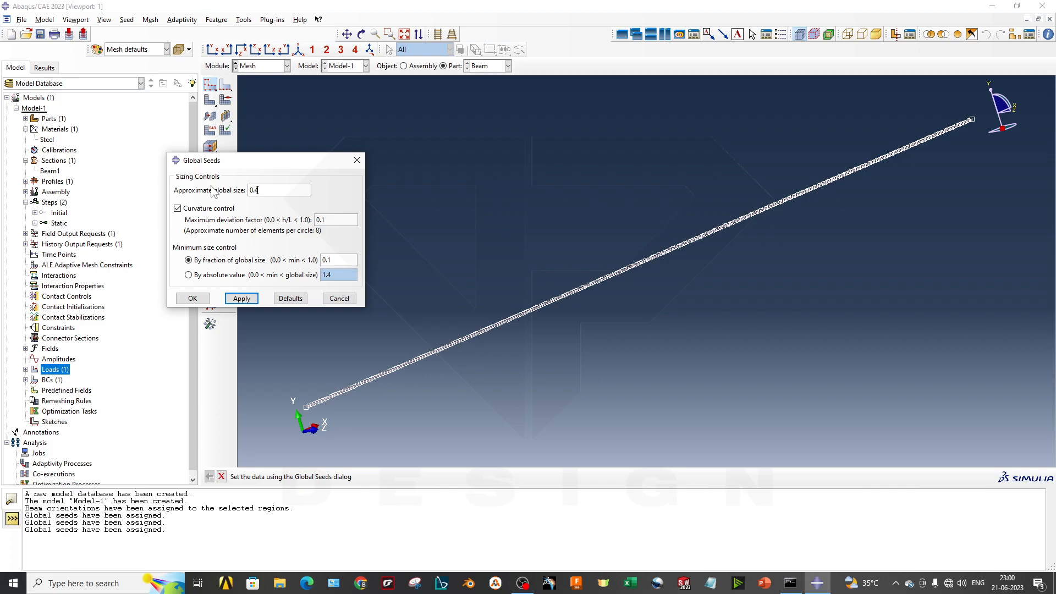
- Set the Beam part's approximate global seed size to 5 and accept the global seeds
{"action": "left_click_drag", "start_coordinate": [258, 190], "coordinate": [233, 195]}
{"action": "type", "text": "5"}
{"action": "key", "text": "Return"}
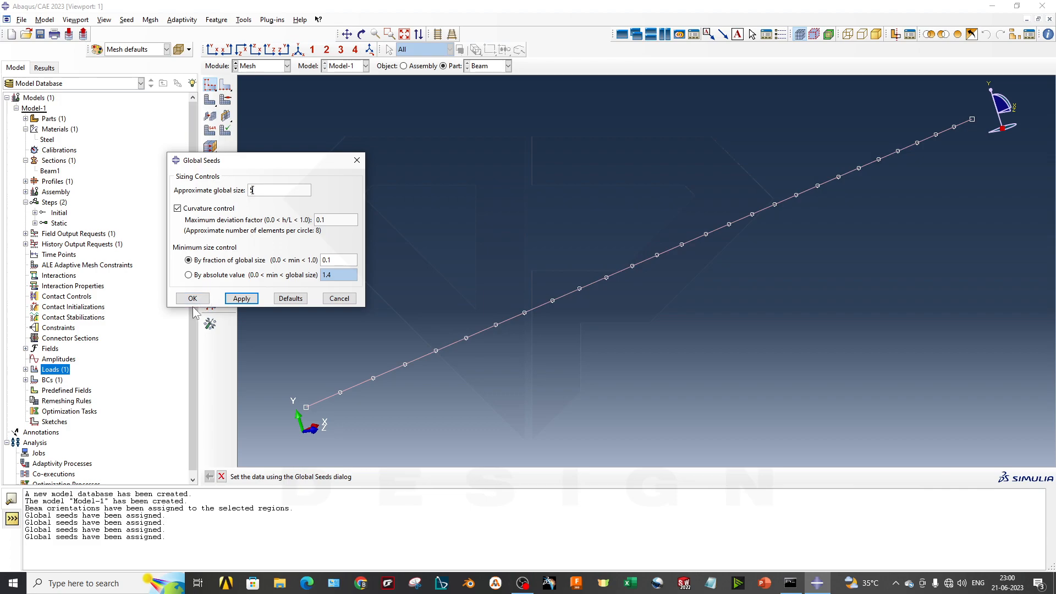
{"action": "left_click", "coordinate": [193, 298]}
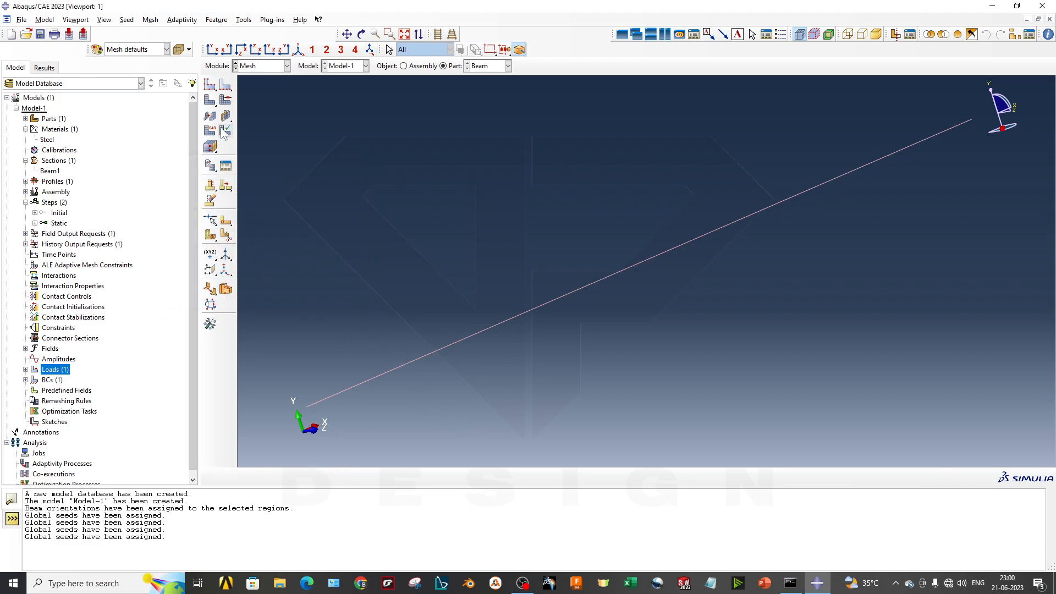
- Generate the mesh on the Beam part and check the element count reported for it
{"action": "left_click", "coordinate": [210, 100]}
{"action": "key", "text": "Return"}
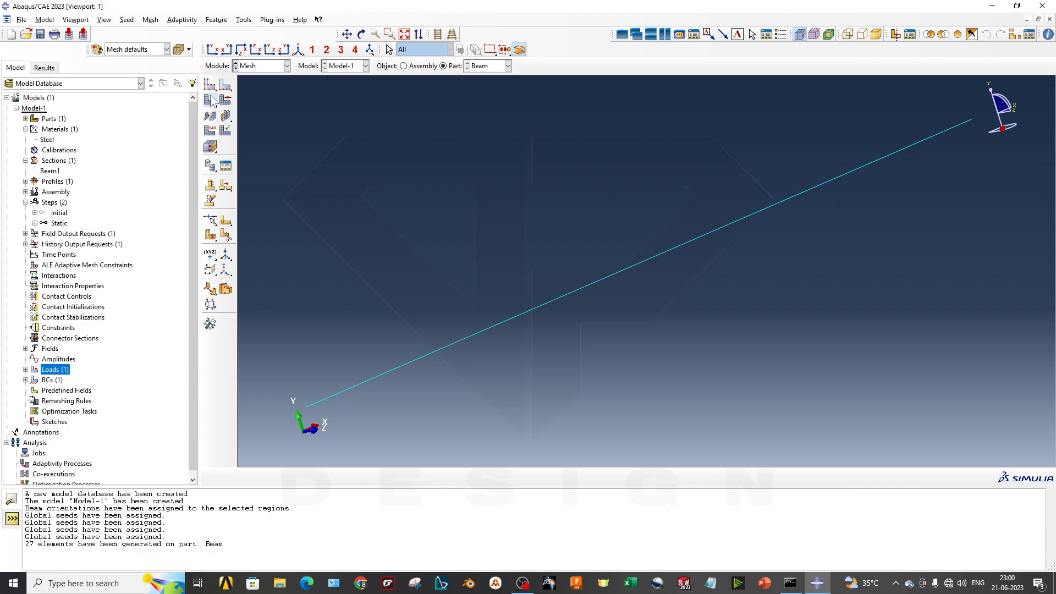
{"action": "left_click_drag", "start_coordinate": [25, 544], "coordinate": [231, 544]}
{"action": "left_click", "coordinate": [384, 556]}
- Assign the Standard, linear, shear-flexible Beam element type to the beam line, with a linear bulk viscosity scaling factor of 1
{"action": "left_click", "coordinate": [211, 132]}
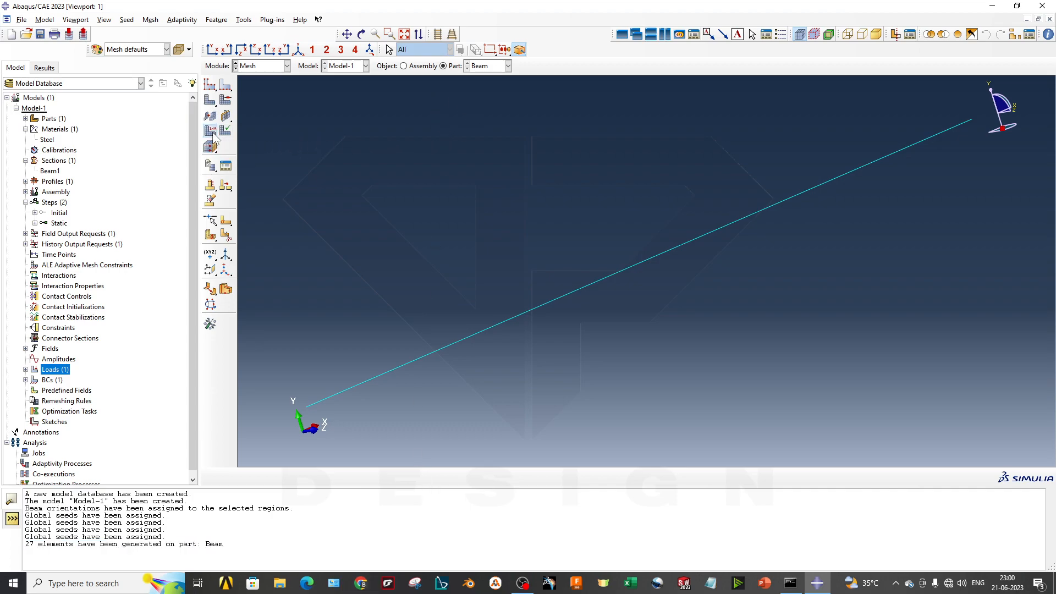
{"action": "left_click", "coordinate": [373, 379]}
{"action": "left_click", "coordinate": [380, 477]}
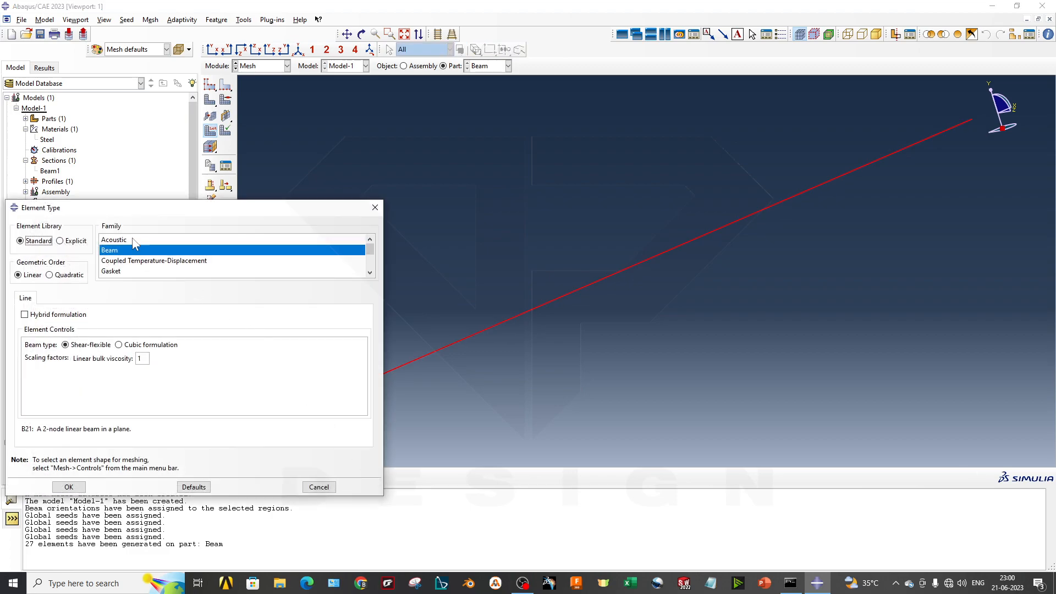
{"action": "left_click_drag", "start_coordinate": [176, 211], "coordinate": [240, 106]}
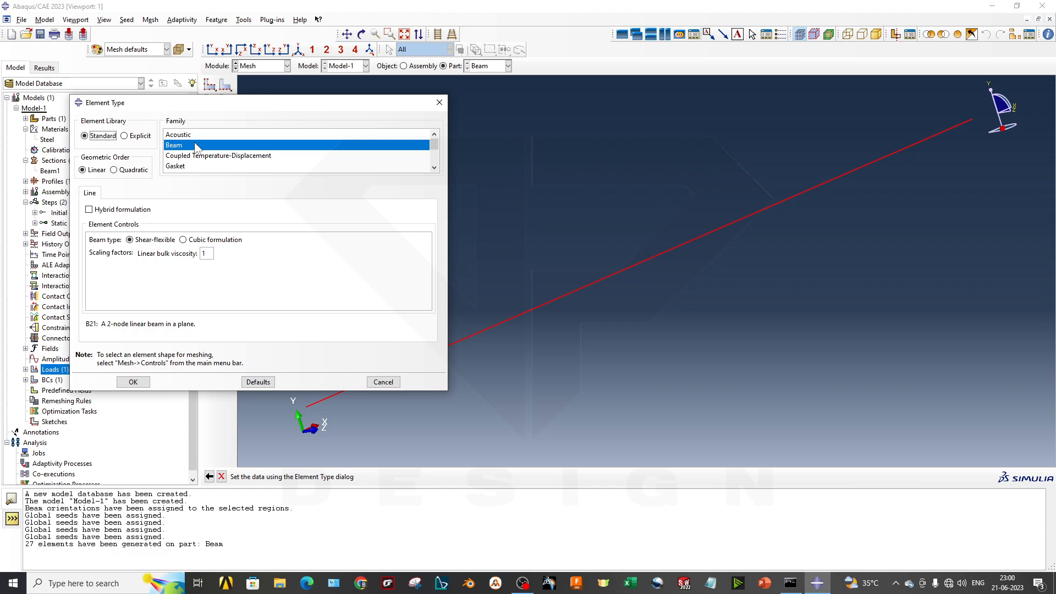
{"action": "left_click", "coordinate": [139, 135]}
{"action": "left_click", "coordinate": [92, 138]}
{"action": "double_click", "coordinate": [206, 253]}
{"action": "left_click", "coordinate": [133, 382]}
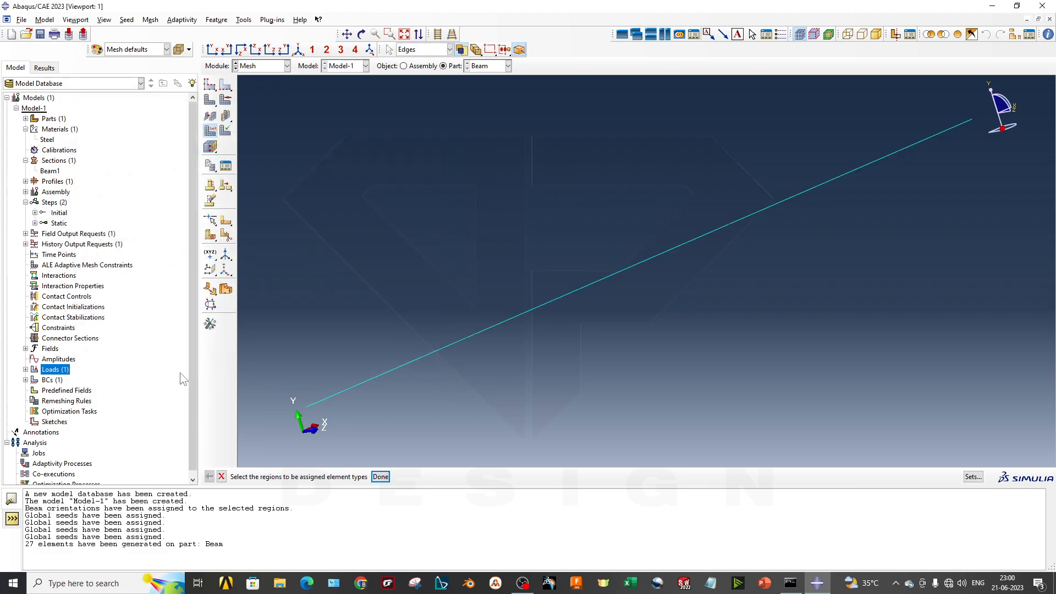
{"action": "left_click", "coordinate": [381, 476]}
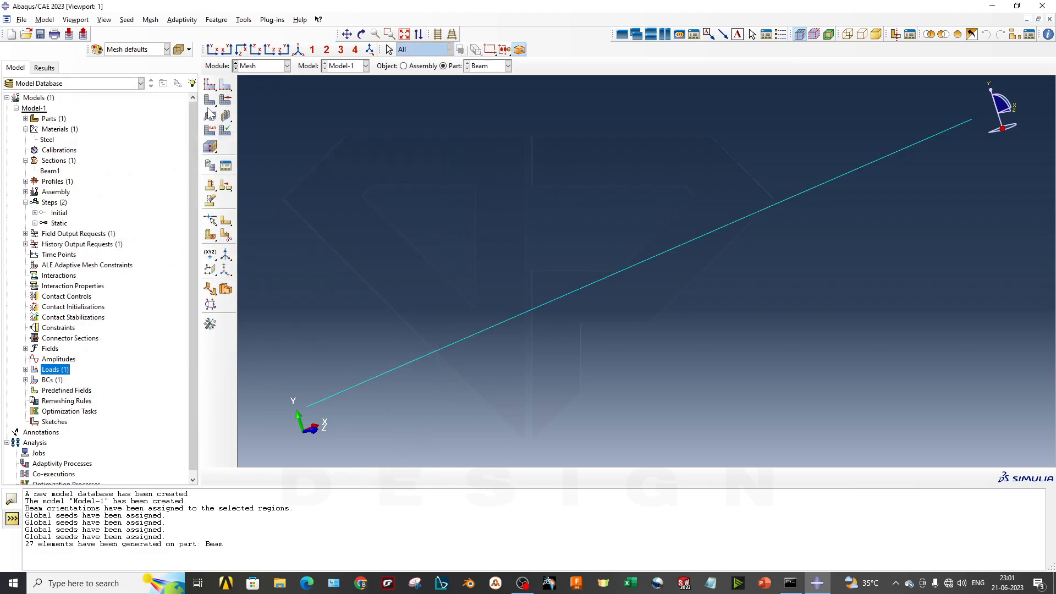
- Switch from the Mesh module to the Job module
{"action": "mouse_move", "coordinate": [603, 330]}
{"action": "middle_mouse_down", "text": "ctrl+alt"}
{"action": "mouse_move", "coordinate": [574, 357]}
{"action": "mouse_move", "coordinate": [589, 338]}
{"action": "middle_mouse_up", "text": "ctrl+alt"}
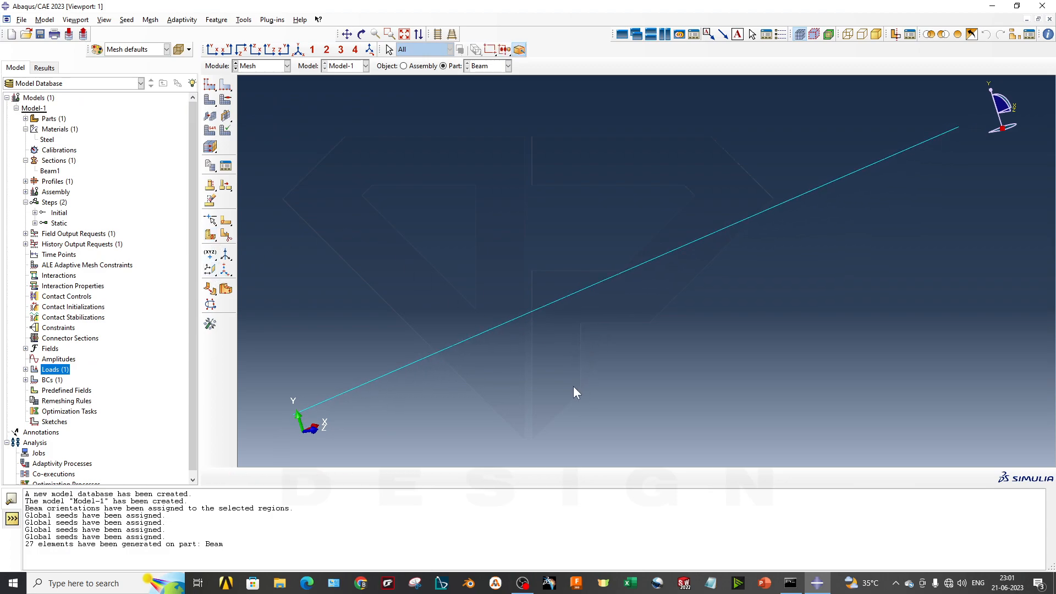
{"action": "left_click", "coordinate": [262, 66]}
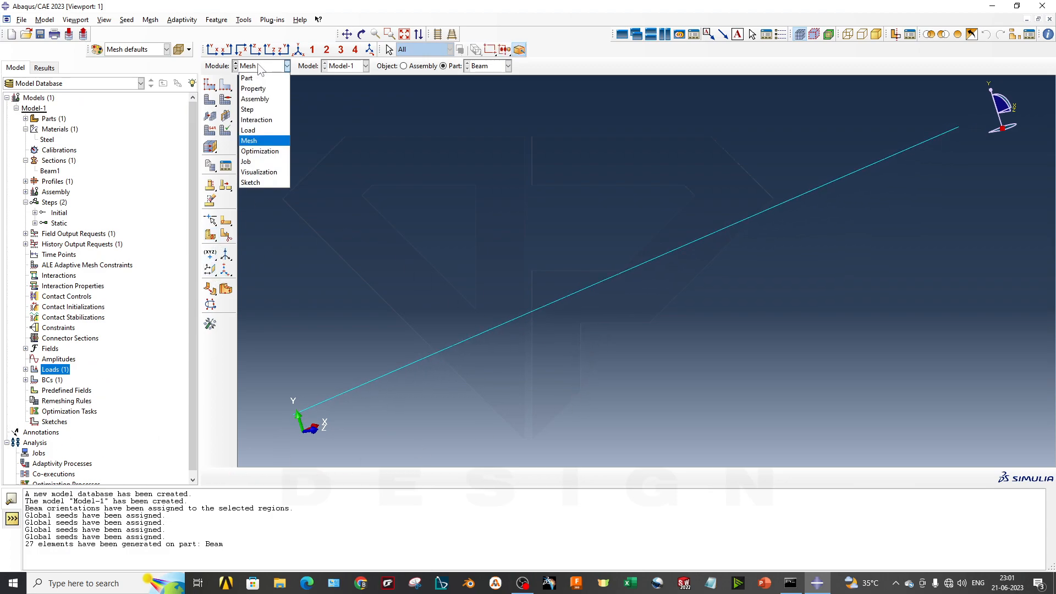
{"action": "left_click", "coordinate": [269, 163]}
{"action": "left_click_drag", "start_coordinate": [581, 308], "coordinate": [537, 322], "text": "ctrl+alt"}
- Start setting a new work directory and browse to the Trash folder on the desktop
{"action": "left_click", "coordinate": [22, 20]}
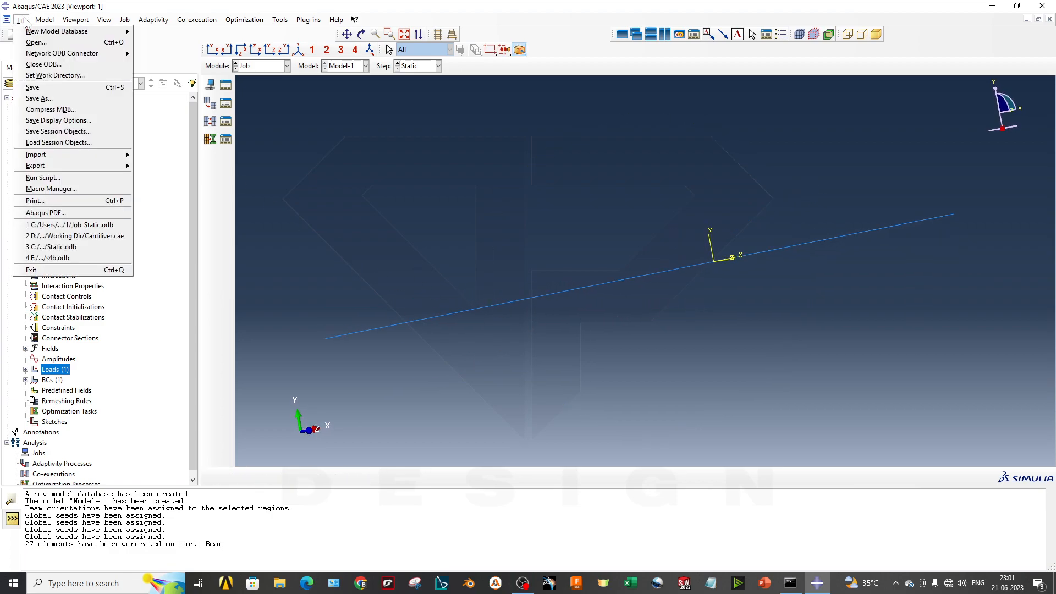
{"action": "left_click", "coordinate": [72, 77]}
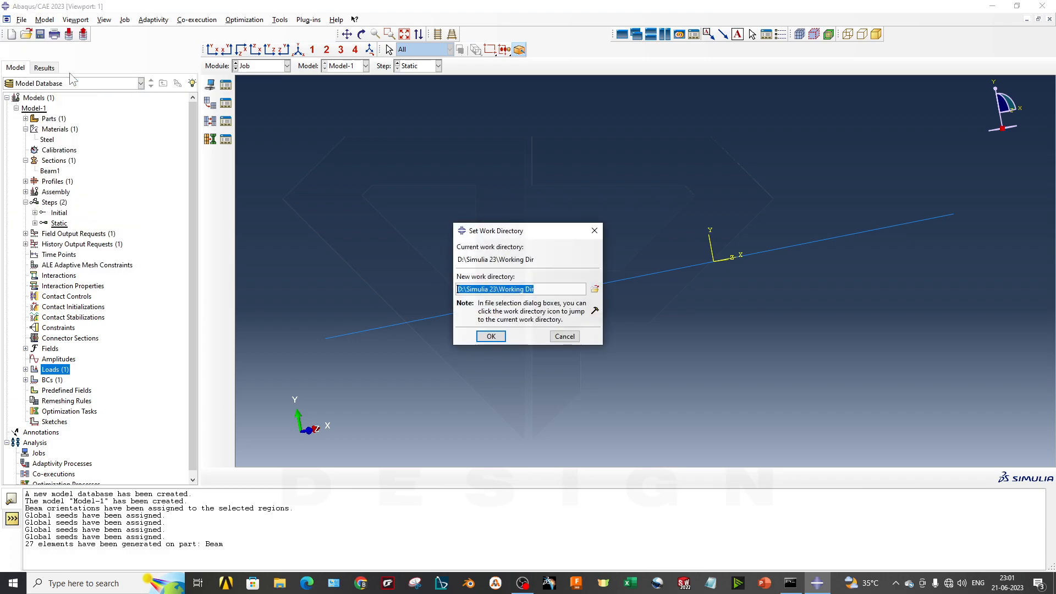
{"action": "left_click", "coordinate": [595, 289]}
{"action": "left_click", "coordinate": [534, 222]}
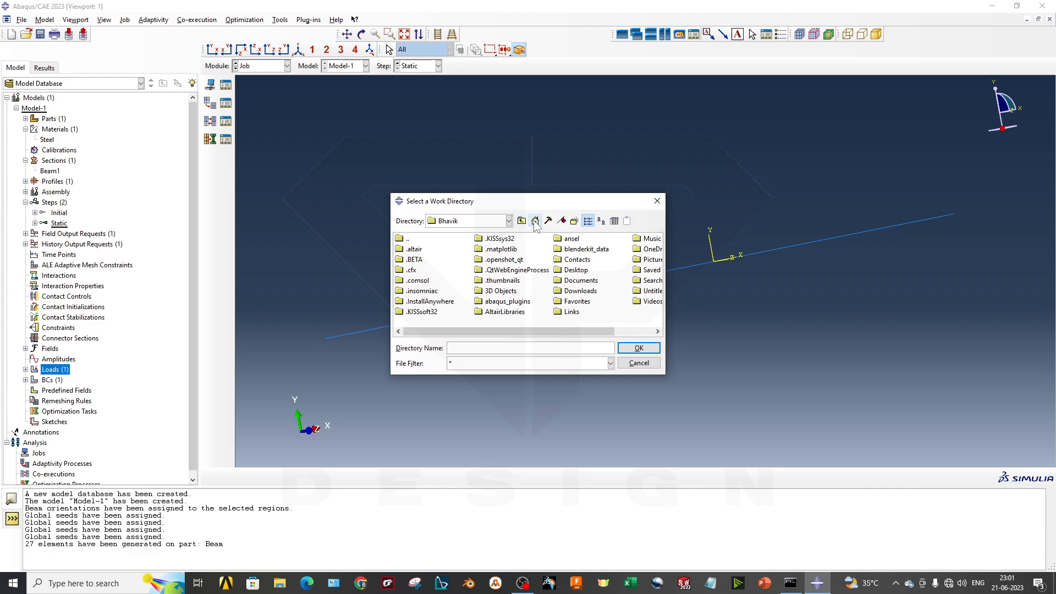
{"action": "left_click", "coordinate": [583, 272]}
{"action": "double_click", "coordinate": [582, 271]}
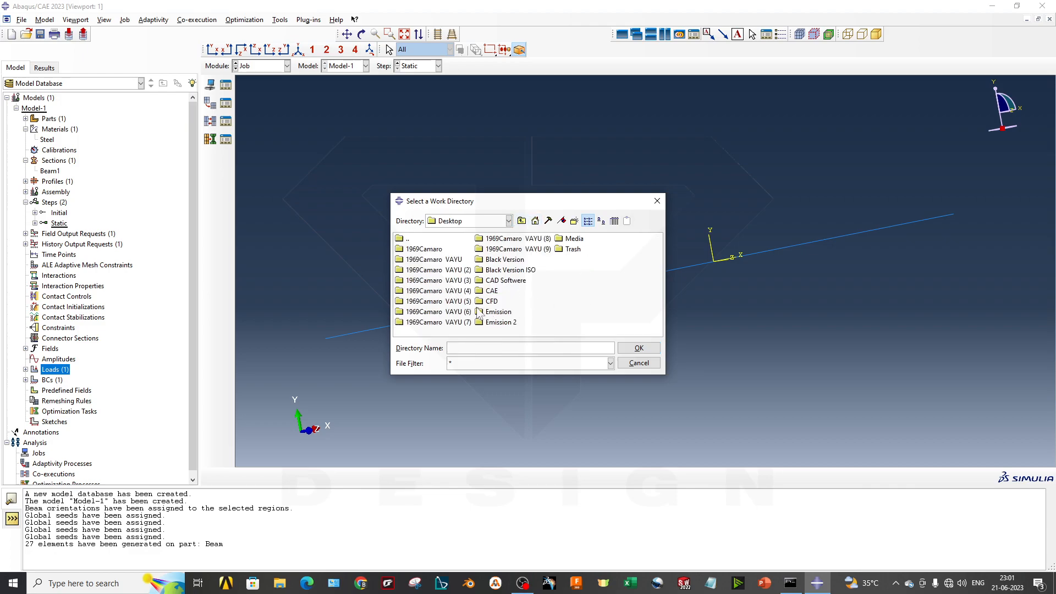
{"action": "double_click", "coordinate": [572, 249]}
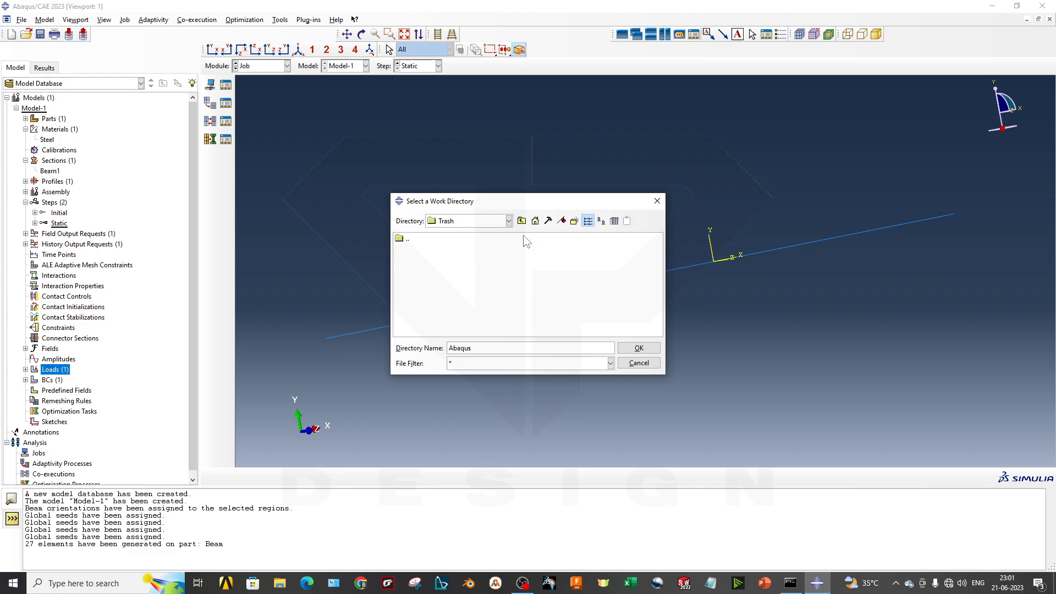
- Create a folder named Directory1 inside Trash and set it as the work directory
{"action": "left_click", "coordinate": [575, 220]}
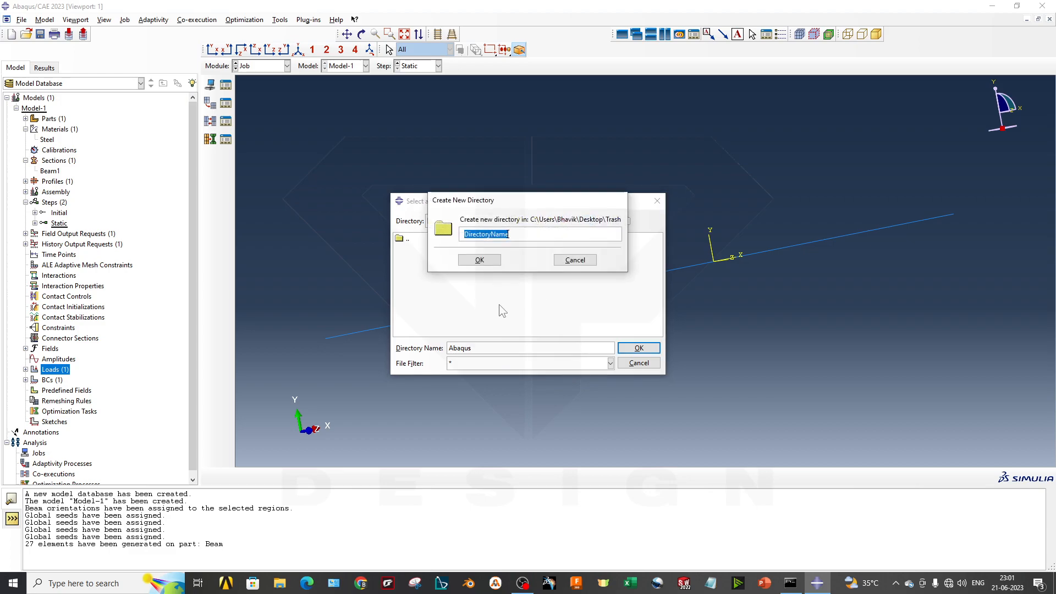
{"action": "left_click_drag", "start_coordinate": [499, 234], "coordinate": [488, 234]}
{"action": "type", "text": "1"}
{"action": "left_click", "coordinate": [491, 261]}
{"action": "left_click", "coordinate": [420, 248]}
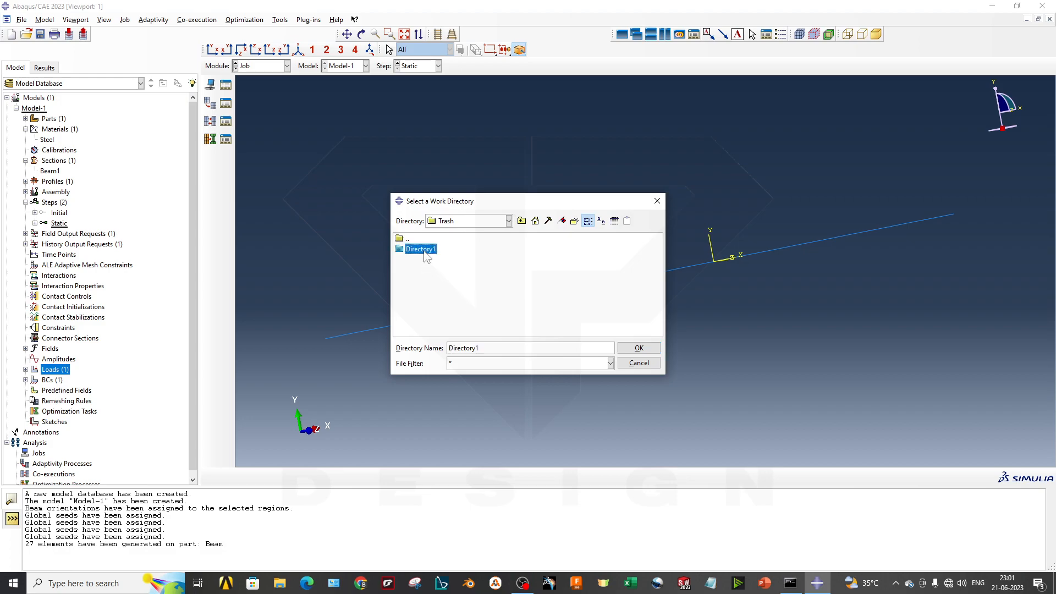
{"action": "left_click", "coordinate": [639, 348]}
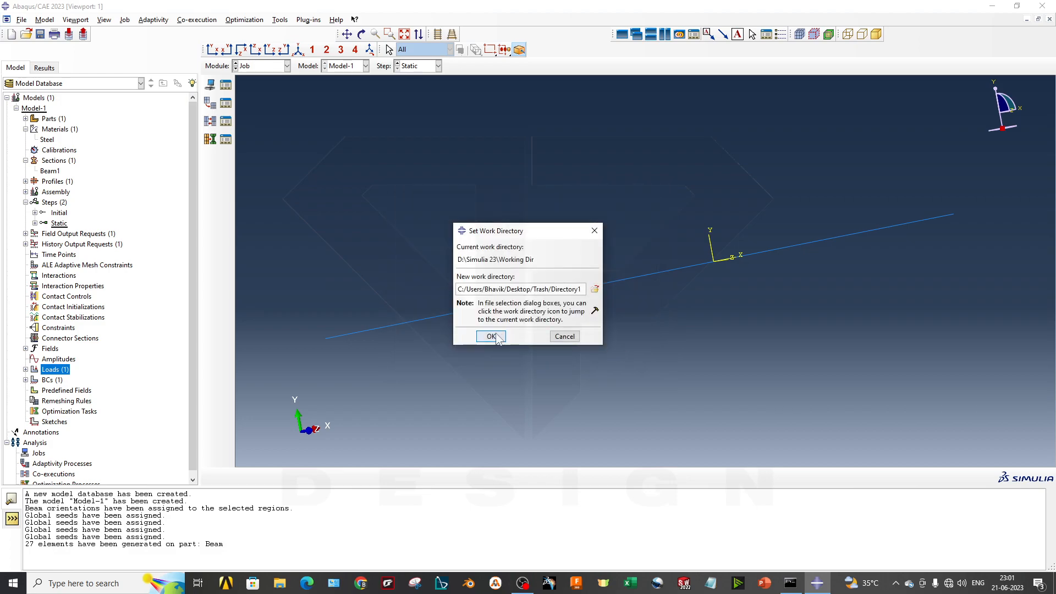
{"action": "left_click", "coordinate": [492, 336]}
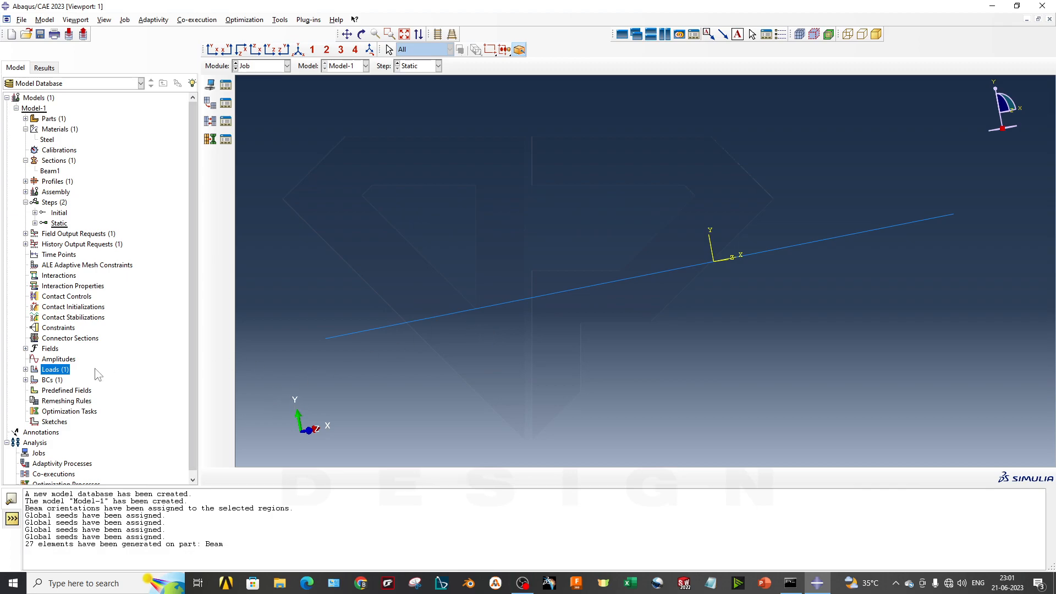
- Start creating a new analysis job
{"action": "scroll", "coordinate": [54, 410], "scroll_direction": "down", "scroll_amount": 1}
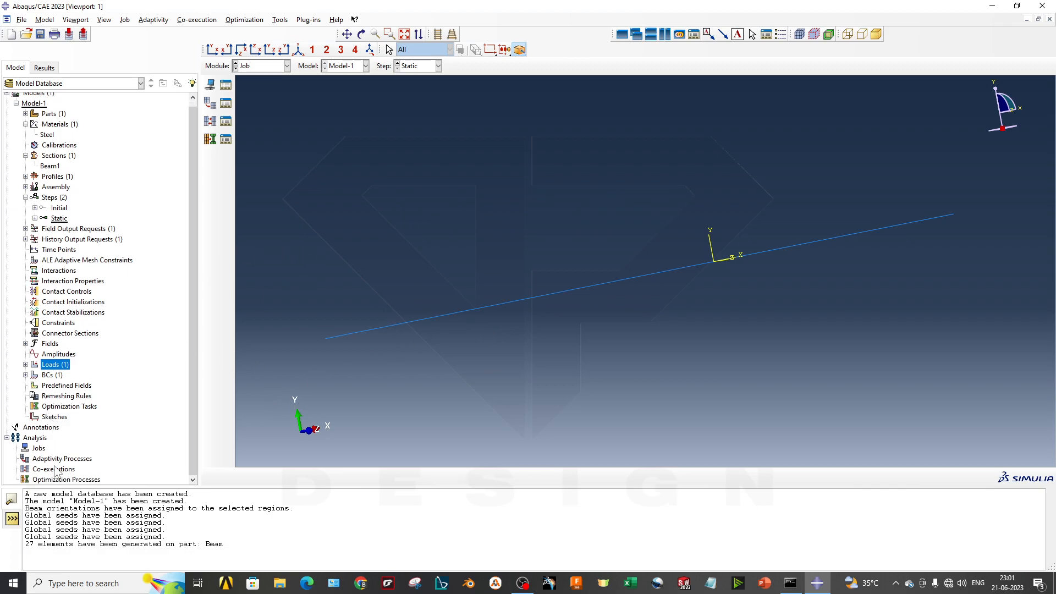
{"action": "right_click", "coordinate": [43, 449]}
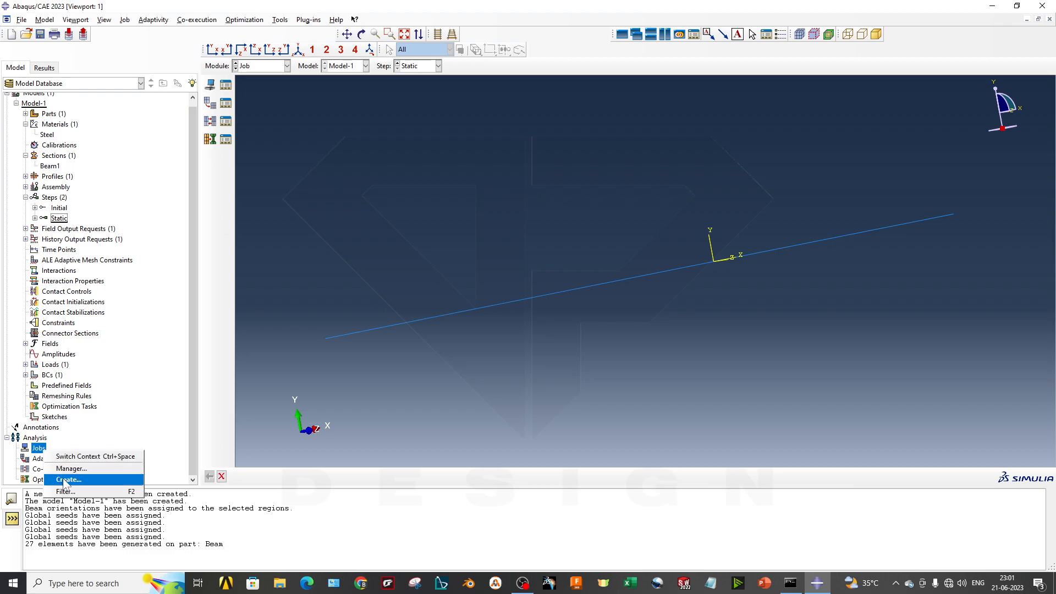
{"action": "left_click", "coordinate": [64, 483]}
- Try using an input file as the new job's source, and return the source to Model
{"action": "left_click", "coordinate": [358, 171]}
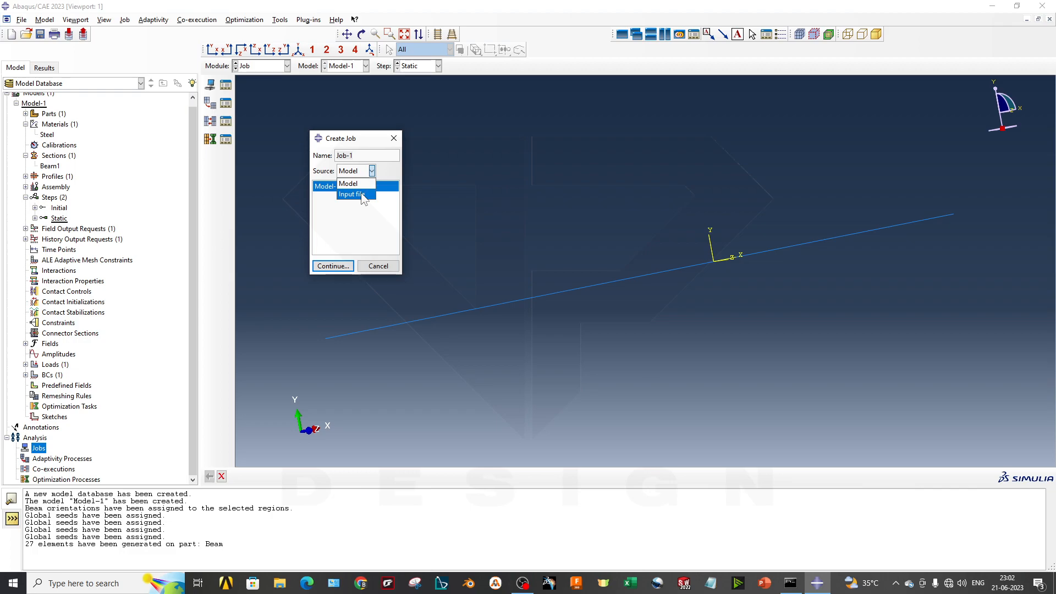
{"action": "left_click", "coordinate": [353, 195]}
{"action": "left_click", "coordinate": [350, 186]}
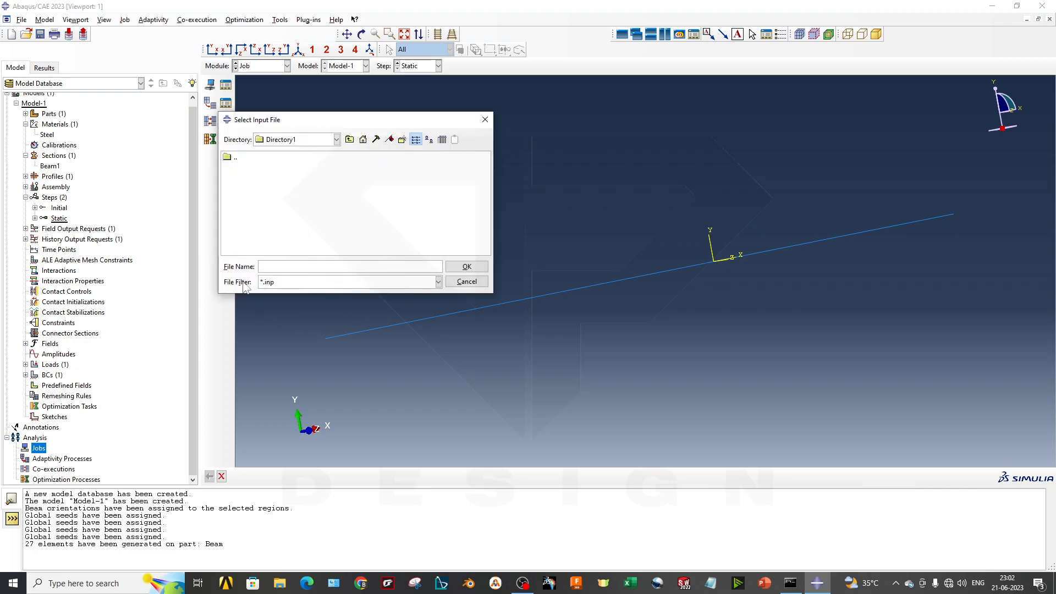
{"action": "left_click", "coordinate": [466, 281]}
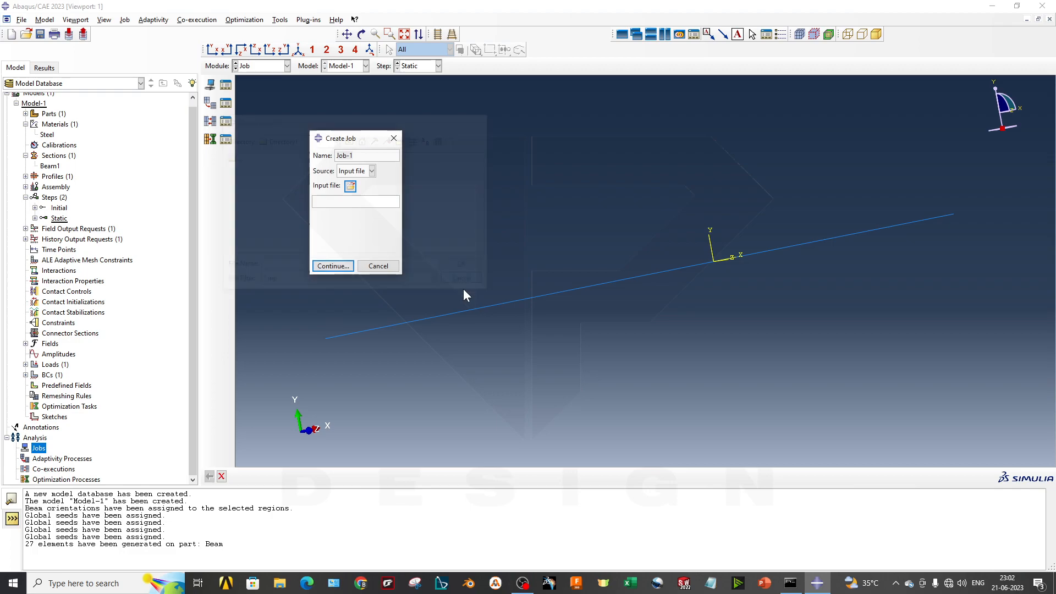
{"action": "left_click", "coordinate": [367, 207]}
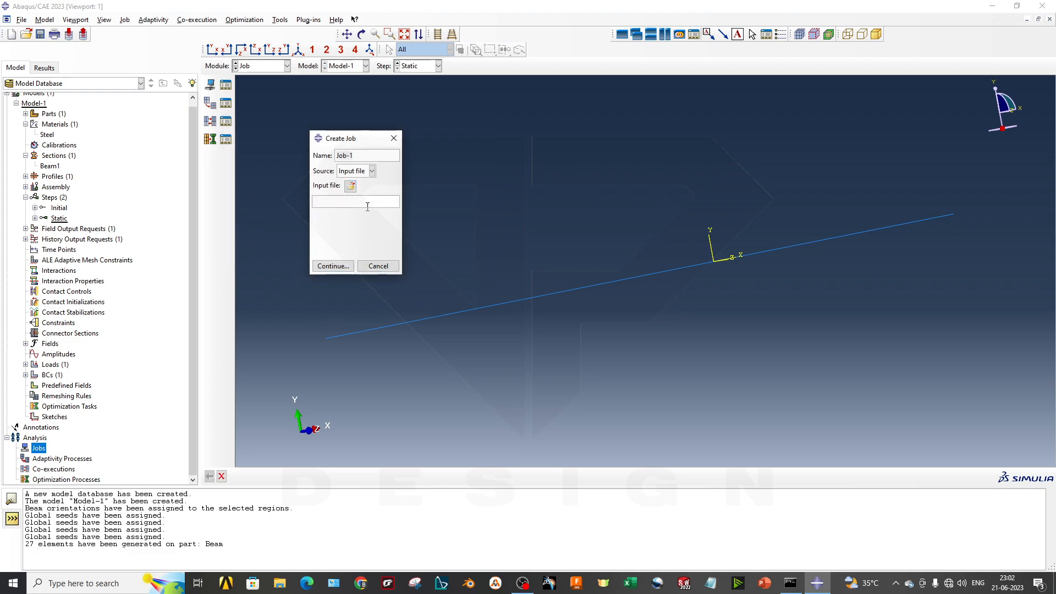
{"action": "left_click", "coordinate": [368, 171]}
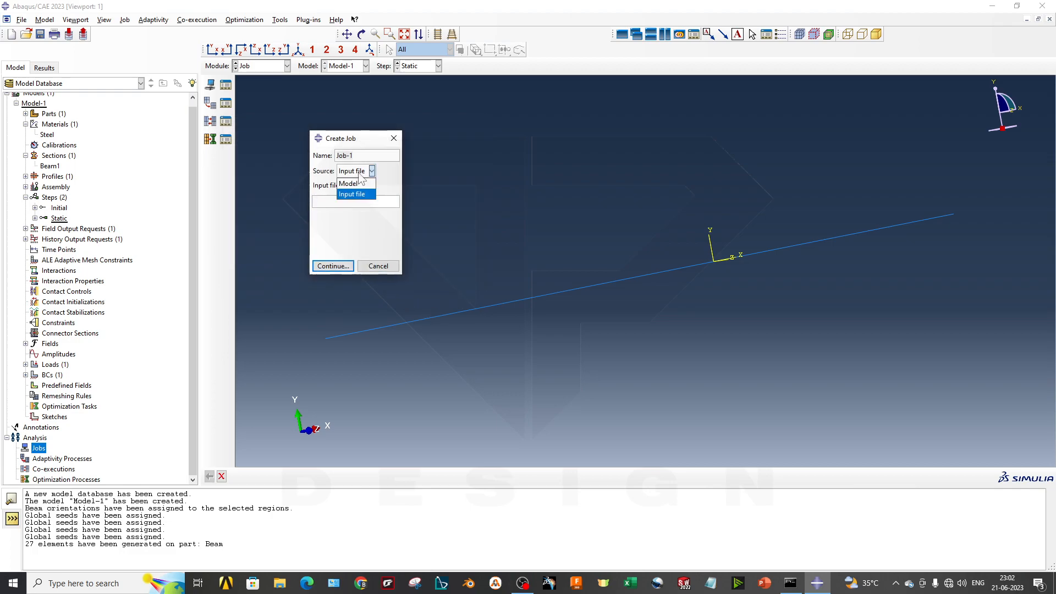
{"action": "left_click", "coordinate": [362, 183]}
{"action": "left_click", "coordinate": [366, 171]}
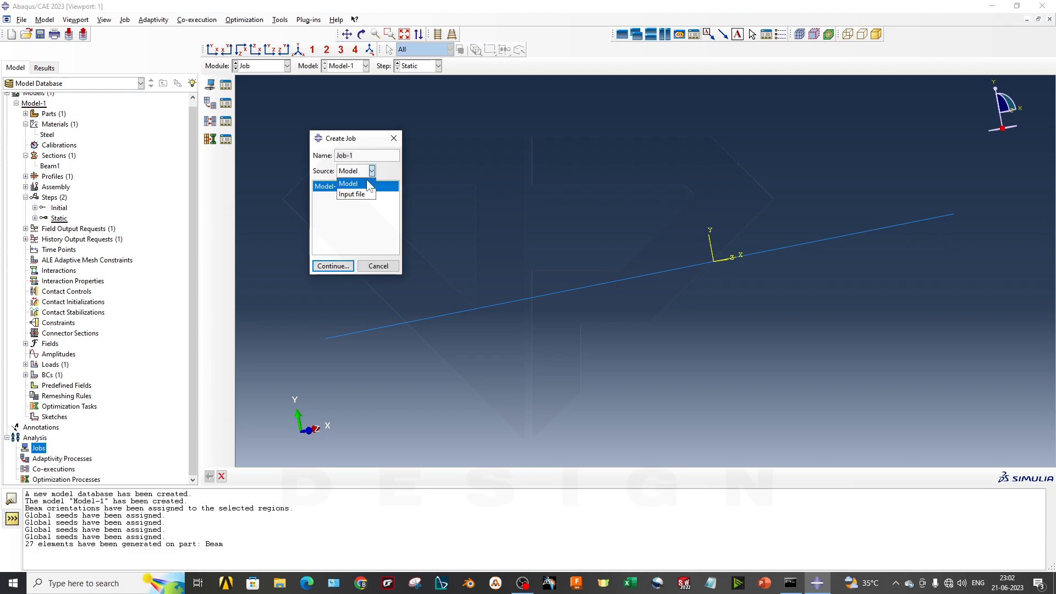
{"action": "left_click", "coordinate": [367, 181]}
- Name the new job Static, with Model-1 as its source, and continue to the job settings
{"action": "left_click_drag", "start_coordinate": [365, 157], "coordinate": [251, 160]}
{"action": "type", "text": "Statu"}
{"action": "key", "text": "BackSpace"}
{"action": "type", "text": "ic"}
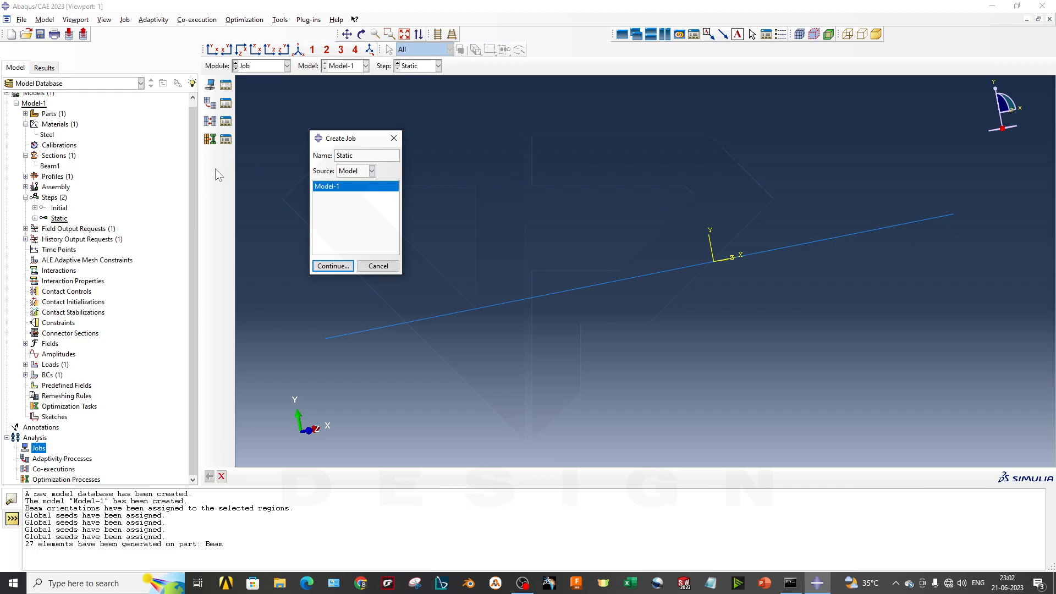
{"action": "left_click", "coordinate": [333, 266]}
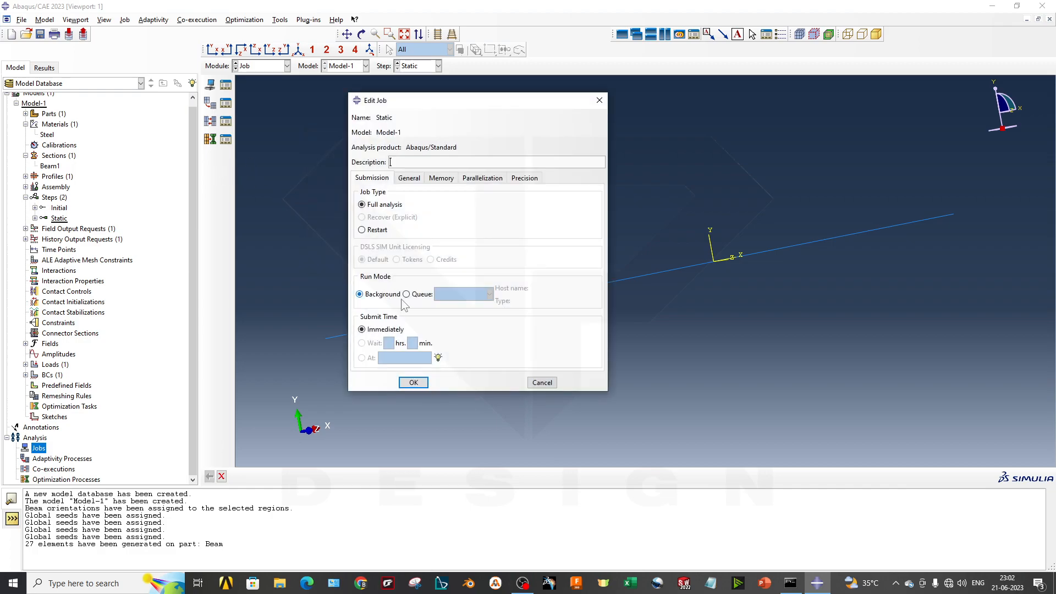
- Review the Static job's general, parallelization, memory and submission settings, leaving multiple processors switched off
{"action": "left_click", "coordinate": [413, 178]}
{"action": "left_click", "coordinate": [476, 179]}
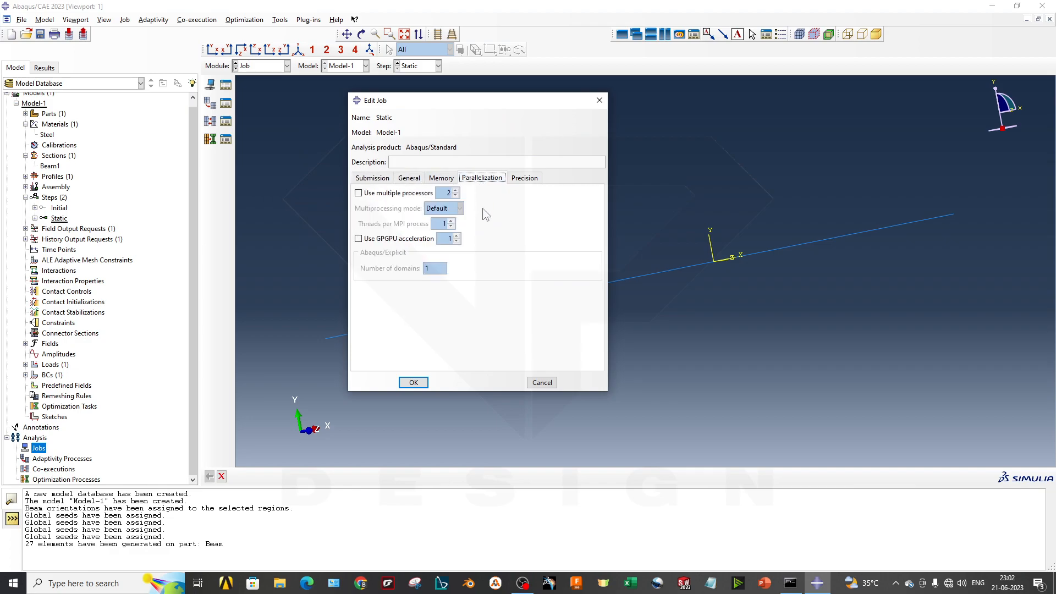
{"action": "left_click", "coordinate": [412, 194]}
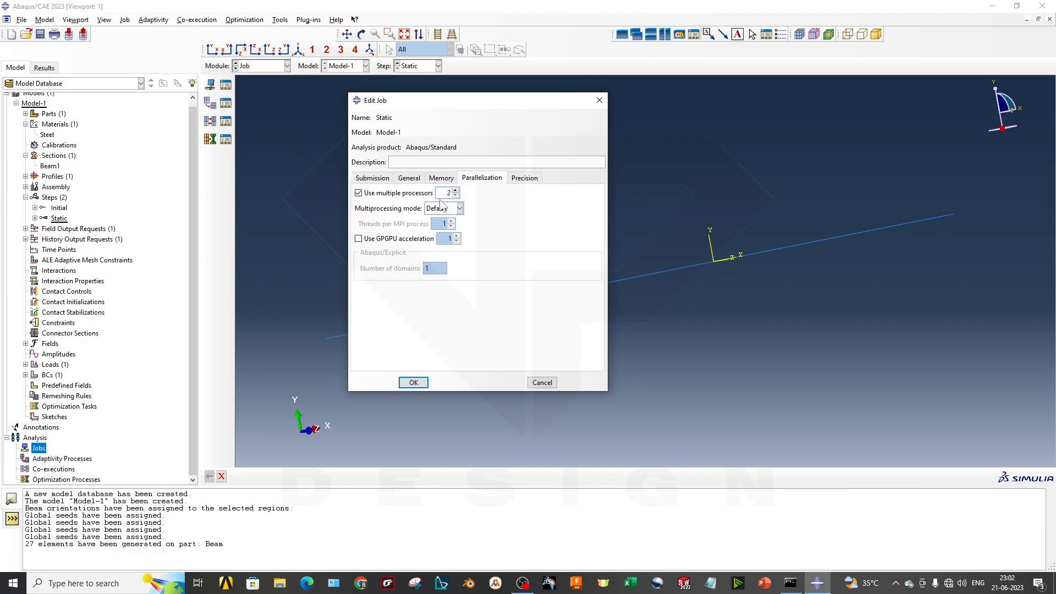
{"action": "double_click", "coordinate": [449, 194]}
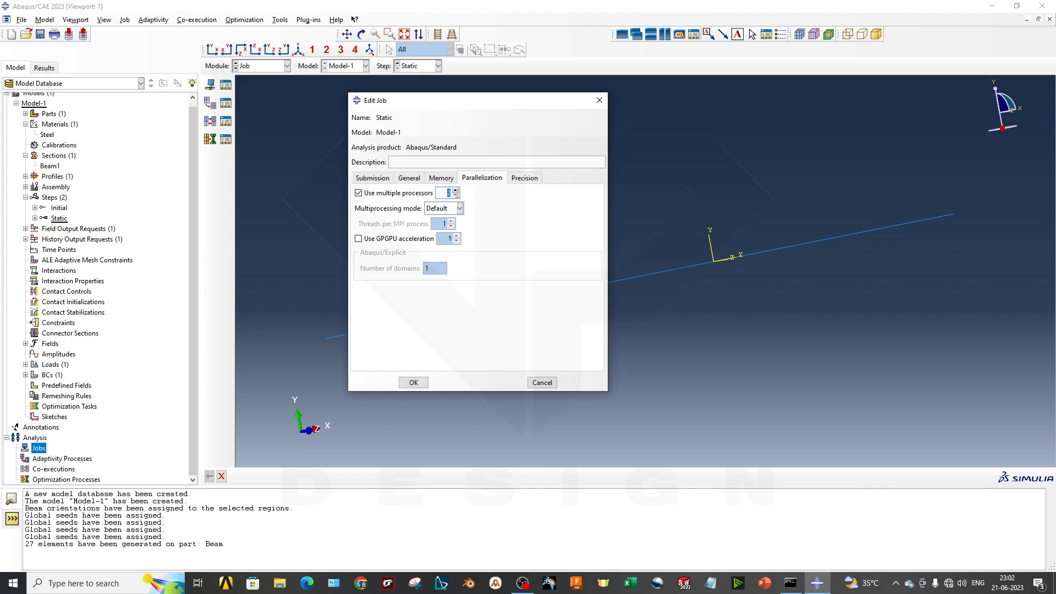
{"action": "left_click", "coordinate": [379, 193]}
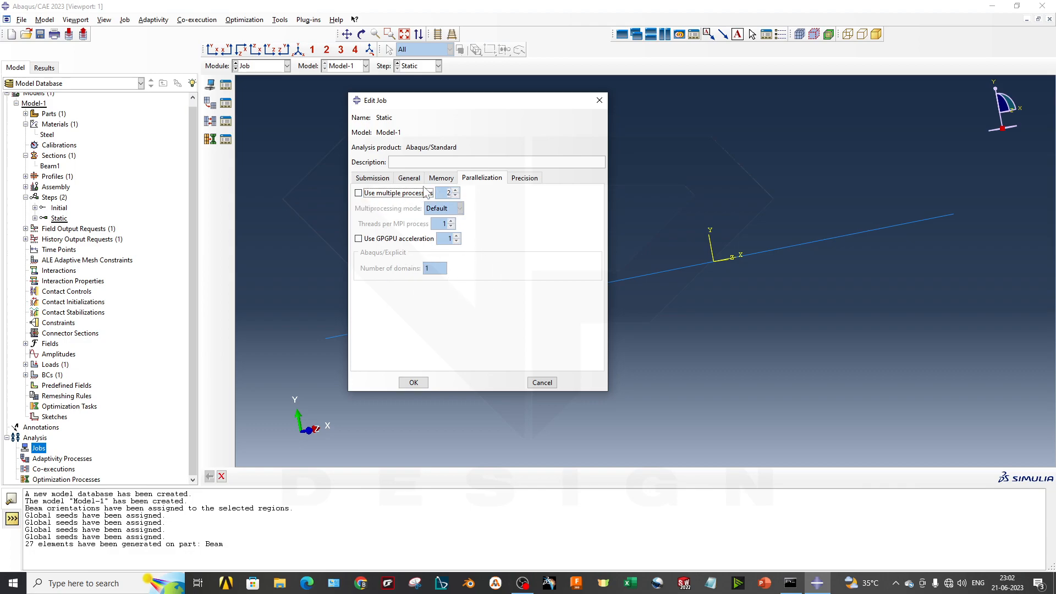
{"action": "left_click", "coordinate": [441, 179]}
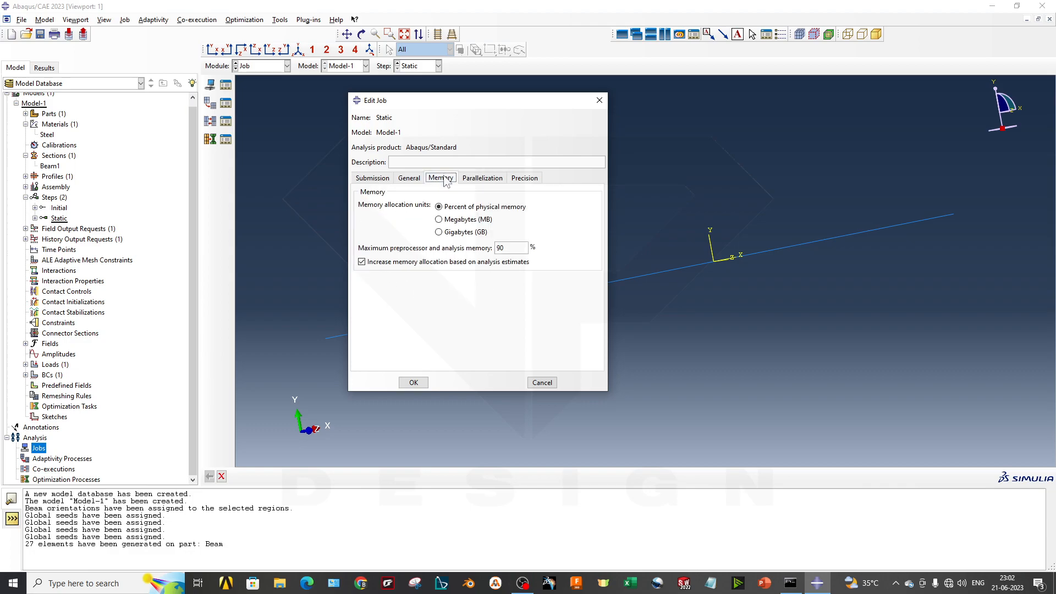
{"action": "left_click", "coordinate": [410, 179]}
{"action": "left_click", "coordinate": [372, 178]}
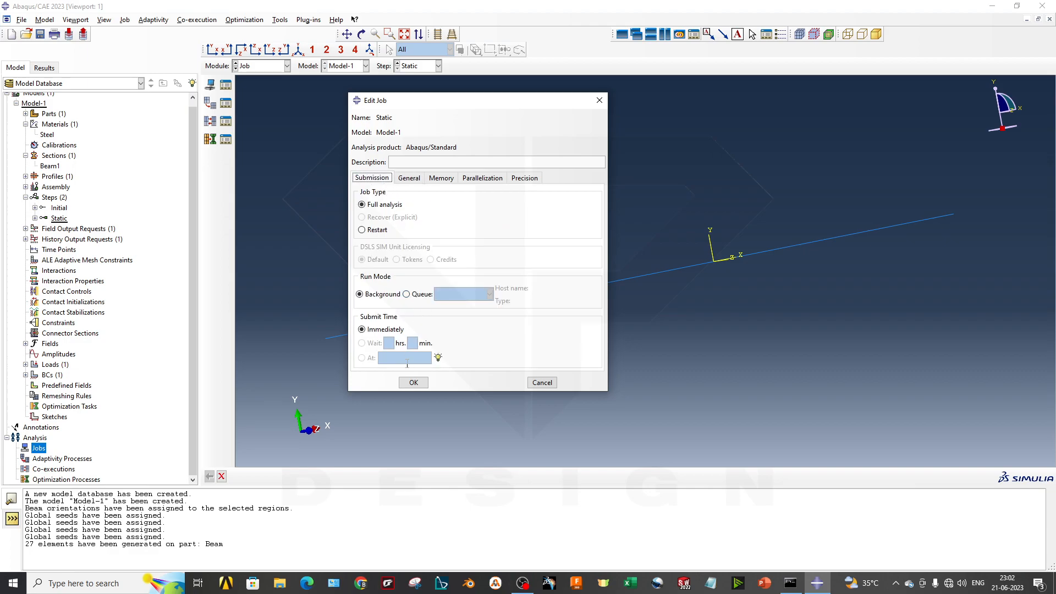
- Accept the Static job's settings and submit the job for analysis
{"action": "left_click", "coordinate": [413, 382]}
{"action": "left_click", "coordinate": [18, 445]}
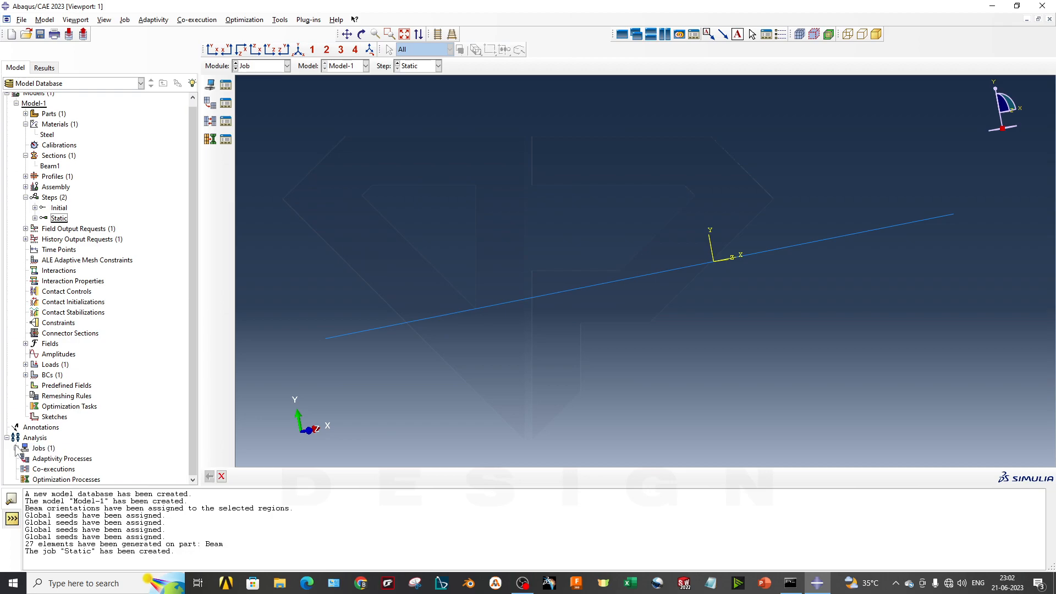
{"action": "left_click", "coordinate": [16, 449]}
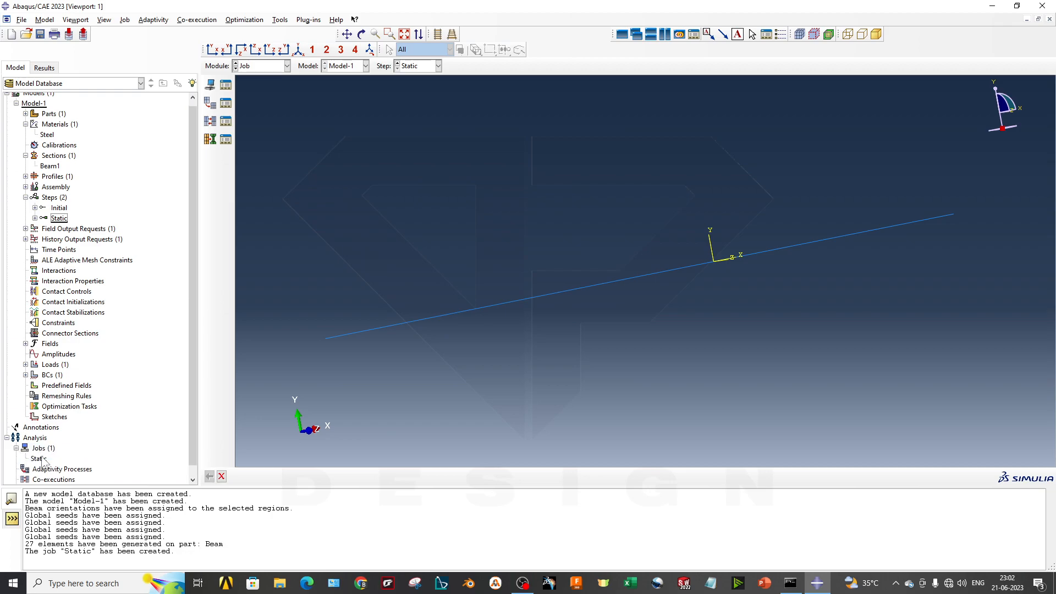
{"action": "scroll", "coordinate": [43, 457], "scroll_direction": "down", "scroll_amount": 1}
{"action": "right_click", "coordinate": [43, 450]}
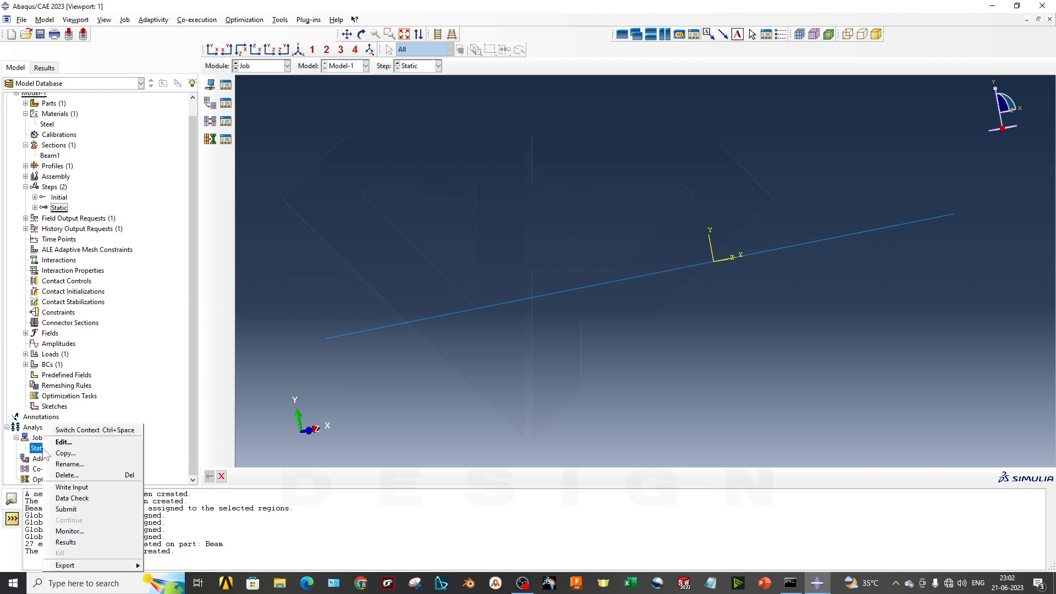
{"action": "left_click", "coordinate": [61, 510]}
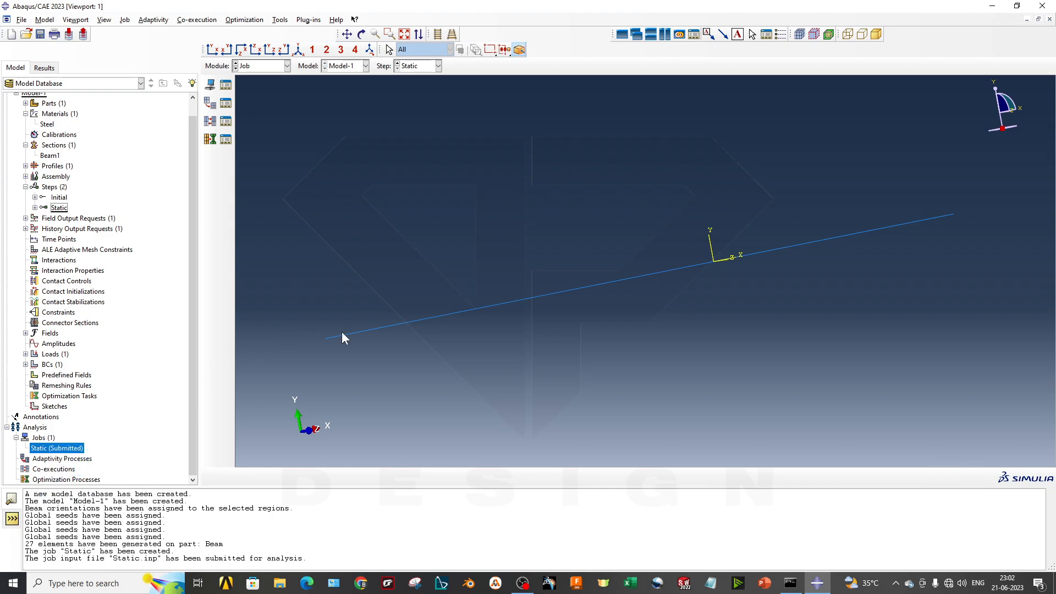
- Open the Static job's monitor, enlarge it, and review its output, data file and status file
{"action": "right_click", "coordinate": [65, 450]}
{"action": "left_click", "coordinate": [91, 530]}
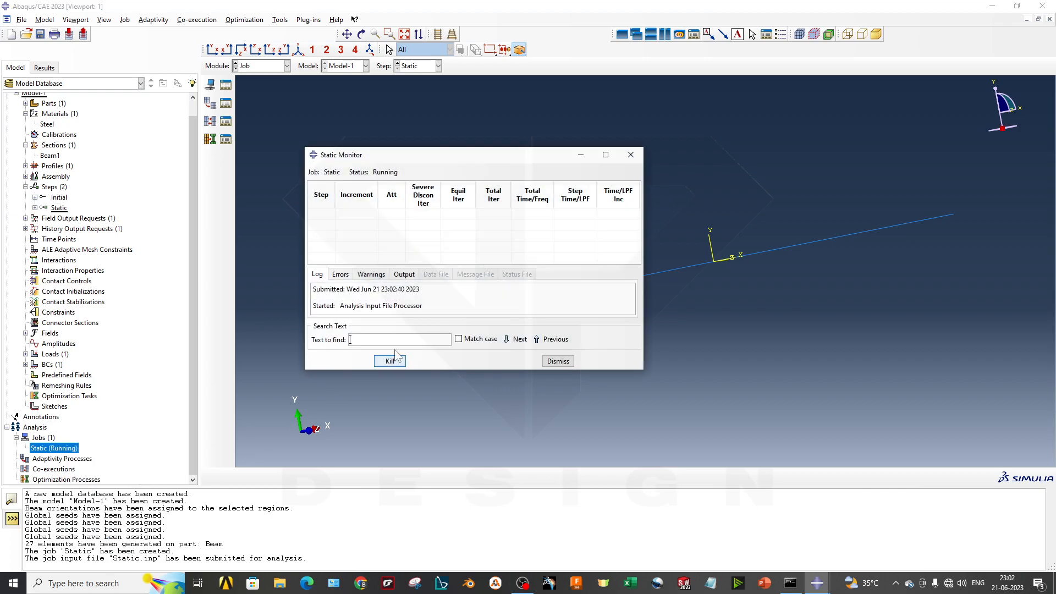
{"action": "left_click", "coordinate": [404, 276]}
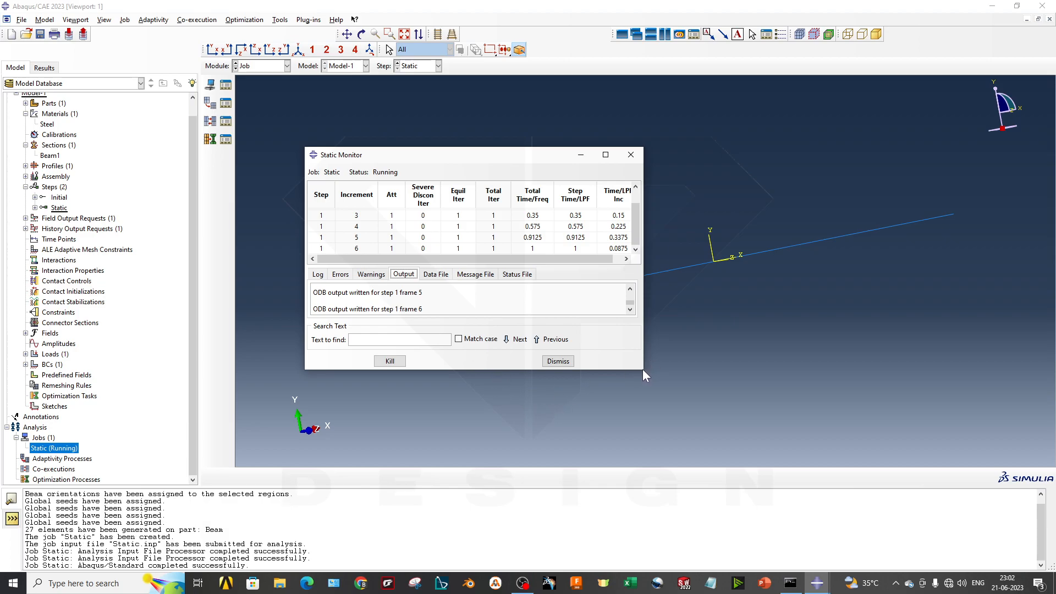
{"action": "left_click_drag", "start_coordinate": [642, 369], "coordinate": [799, 467]}
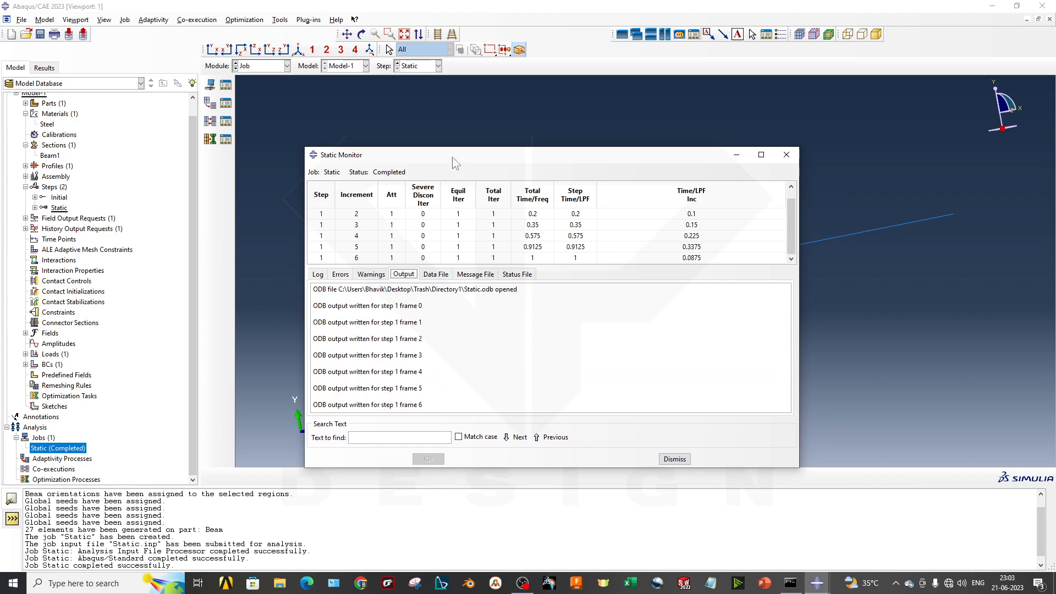
{"action": "left_click_drag", "start_coordinate": [454, 163], "coordinate": [352, 106]}
{"action": "left_click", "coordinate": [333, 218]}
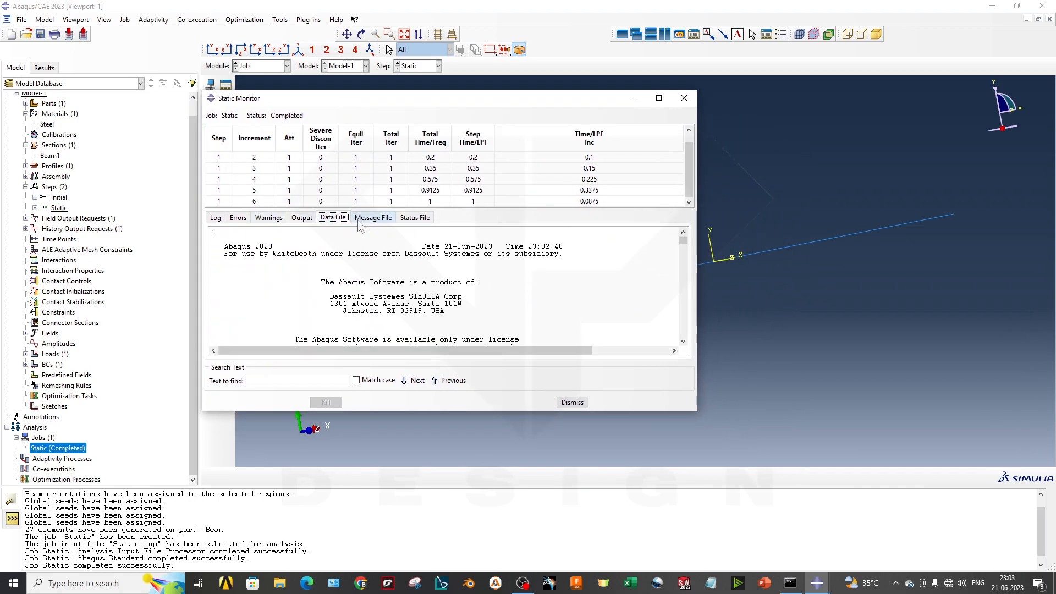
{"action": "left_click", "coordinate": [416, 218]}
{"action": "mouse_move", "coordinate": [406, 322]}
{"action": "left_mouse_down"}
{"action": "mouse_move", "coordinate": [218, 319]}
{"action": "mouse_move", "coordinate": [391, 315]}
{"action": "left_mouse_up"}
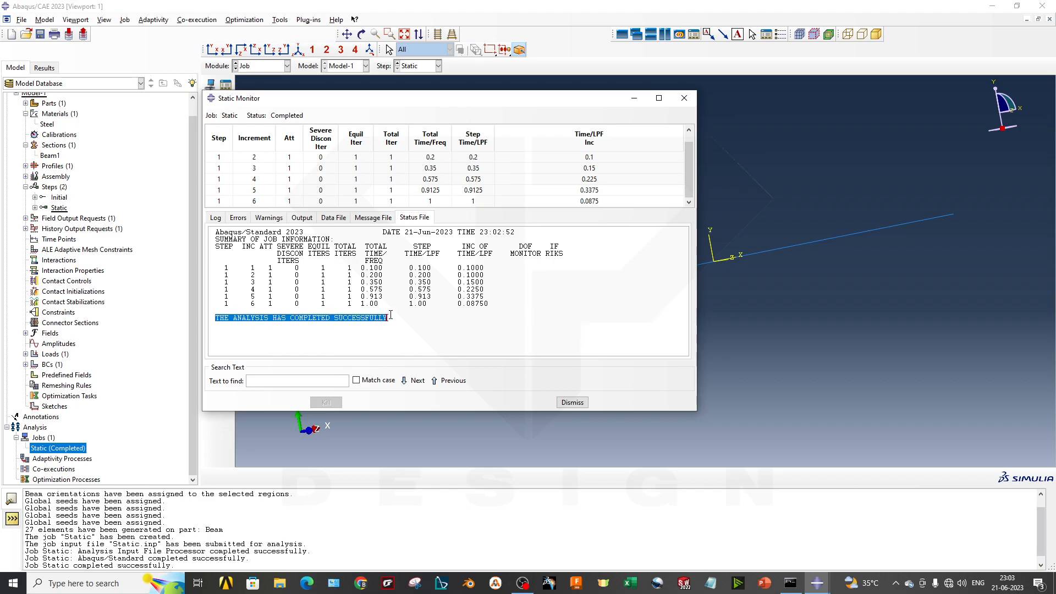
- Switch to File Explorer, open Directory1 inside the desktop's Trash folder, and show its files as a compact list
{"action": "left_click", "coordinate": [278, 584]}
{"action": "left_click", "coordinate": [40, 127]}
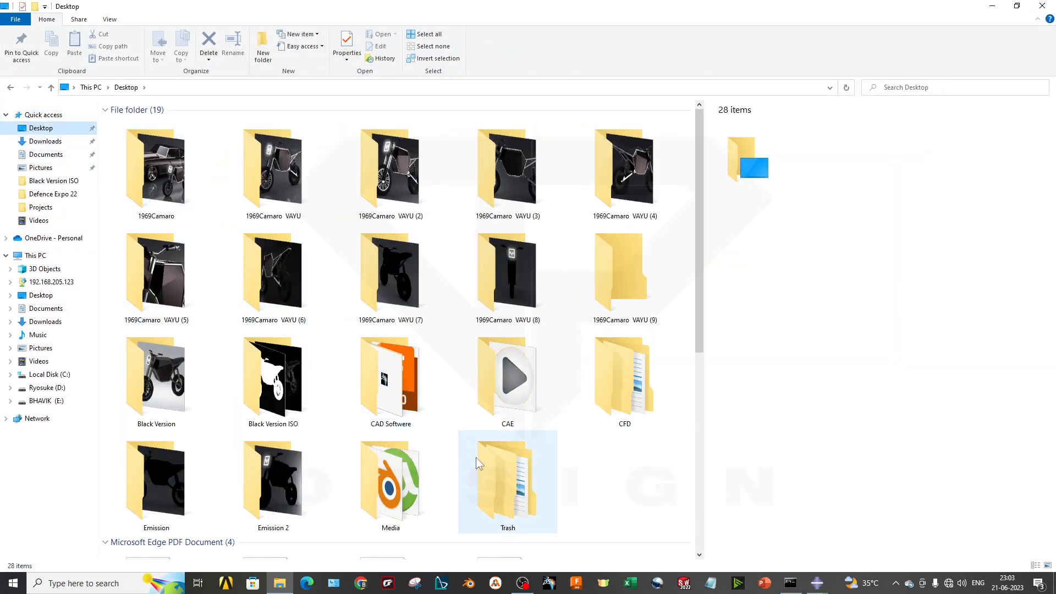
{"action": "double_click", "coordinate": [486, 475]}
{"action": "double_click", "coordinate": [151, 147]}
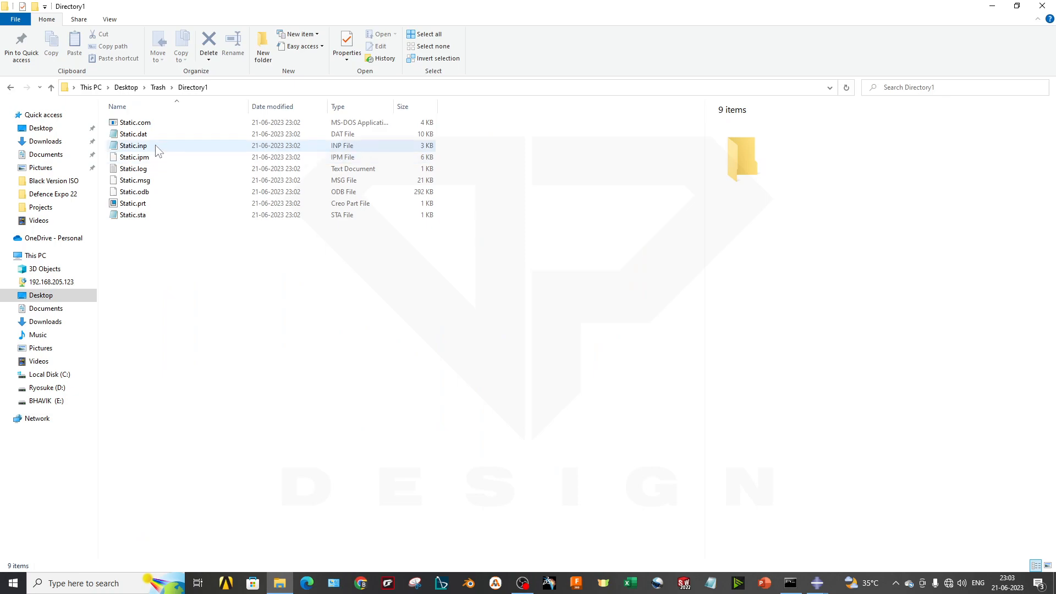
{"action": "scroll", "coordinate": [260, 170], "scroll_direction": "up", "scroll_amount": 2, "text": "ctrl"}
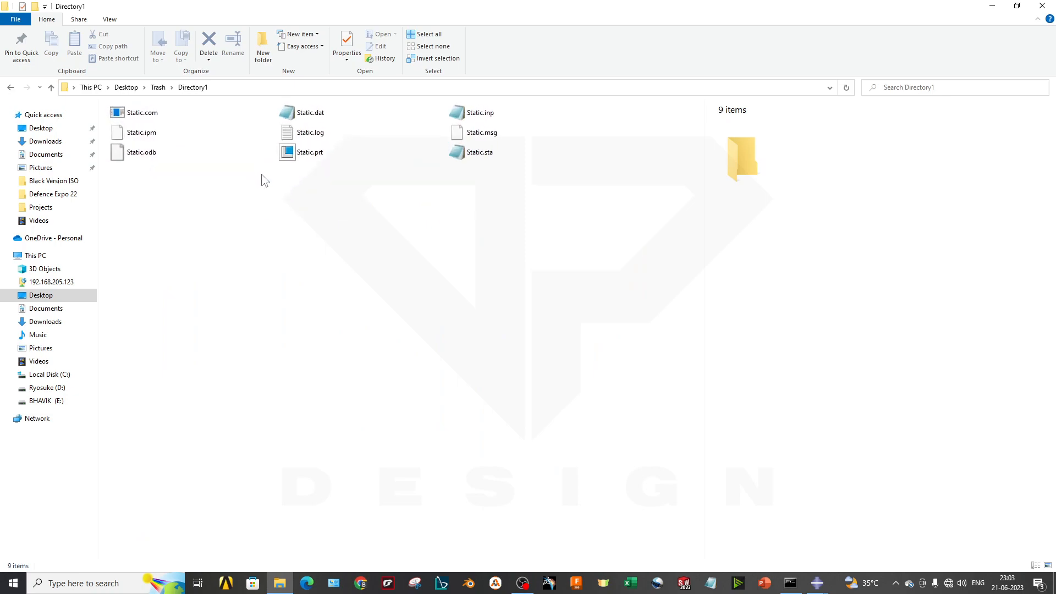
{"action": "left_click", "coordinate": [477, 141]}
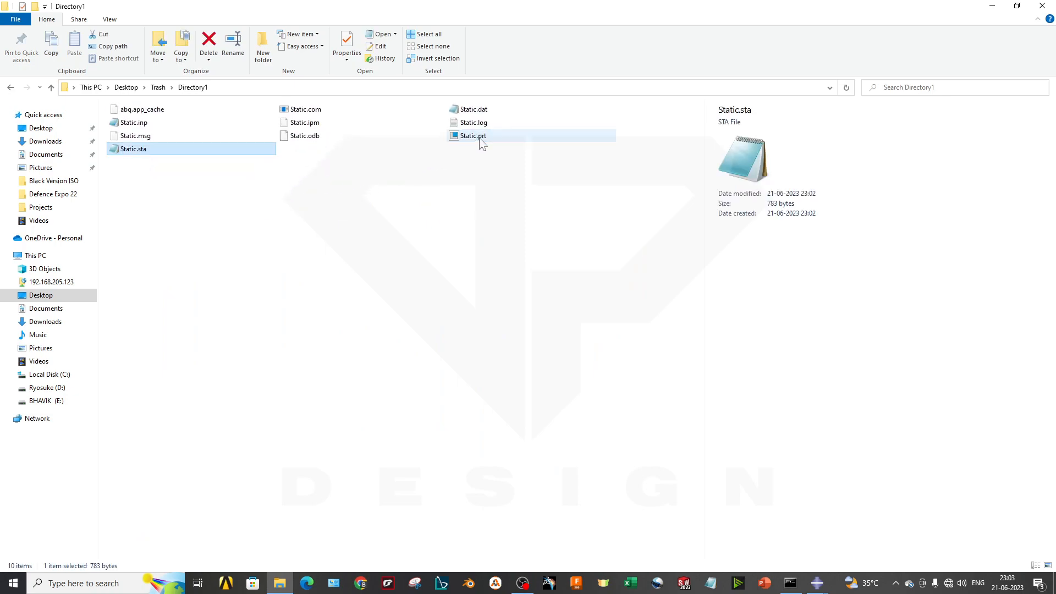
- Open Static.sta in Notepad, examine its increment table, step times and completion line, and close it
{"action": "double_click", "coordinate": [177, 152]}
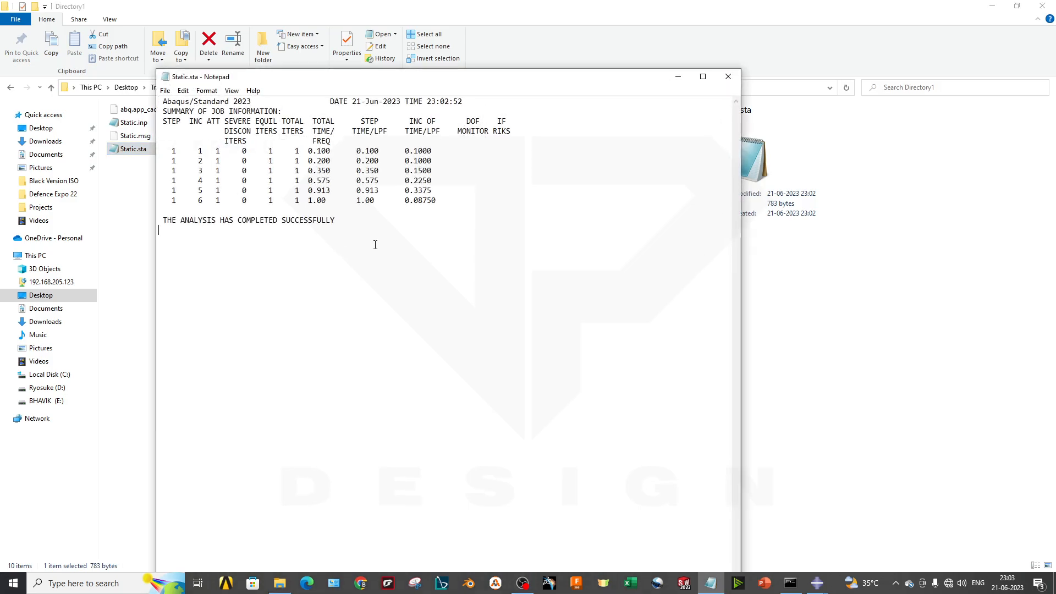
{"action": "left_click_drag", "start_coordinate": [163, 143], "coordinate": [312, 219]}
{"action": "left_click", "coordinate": [312, 218]}
{"action": "left_click_drag", "start_coordinate": [216, 121], "coordinate": [220, 204]}
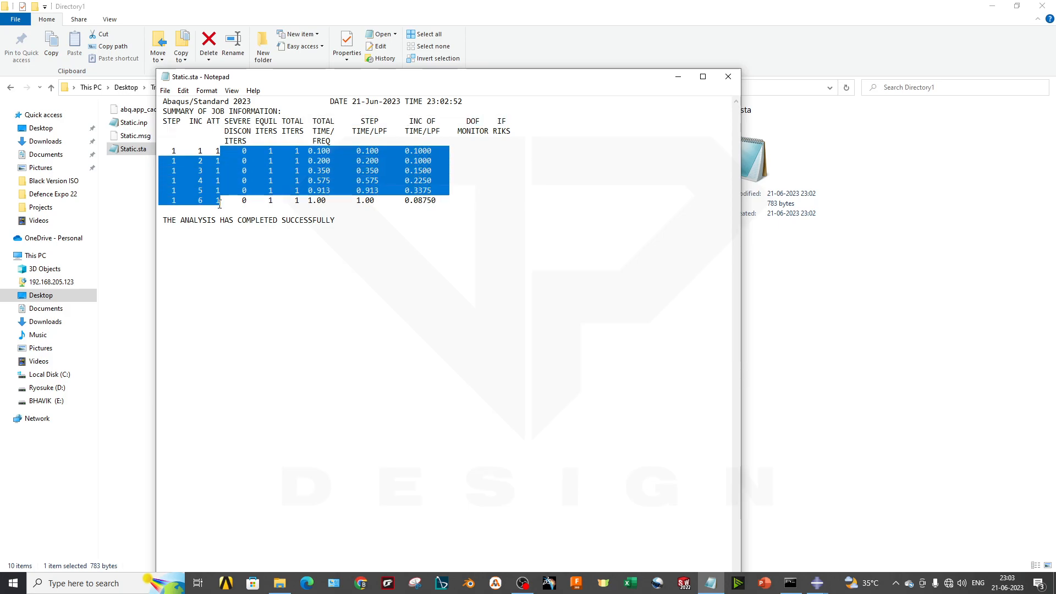
{"action": "left_click_drag", "start_coordinate": [199, 151], "coordinate": [219, 202]}
{"action": "left_click", "coordinate": [233, 207]}
{"action": "left_click_drag", "start_coordinate": [373, 151], "coordinate": [368, 182]}
{"action": "left_click", "coordinate": [387, 201]}
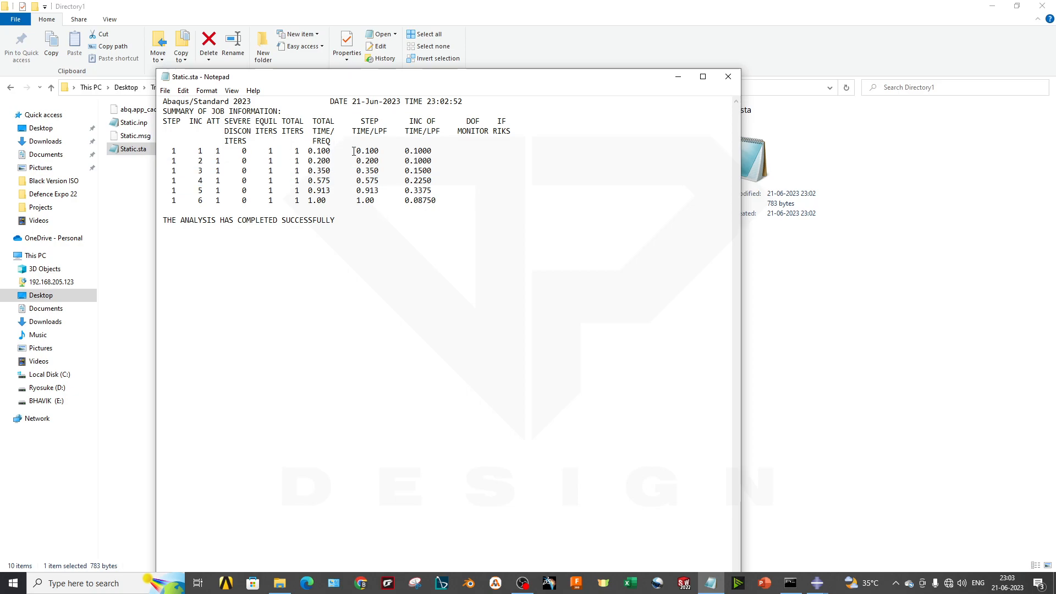
{"action": "left_click", "coordinate": [246, 227]}
{"action": "left_click_drag", "start_coordinate": [168, 225], "coordinate": [286, 221]}
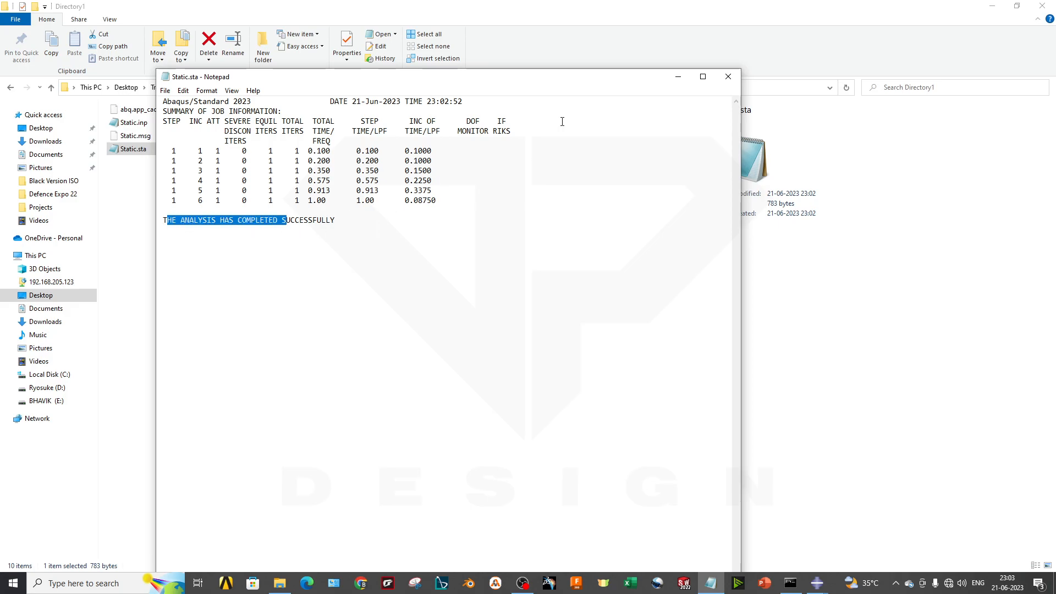
{"action": "left_click", "coordinate": [729, 76]}
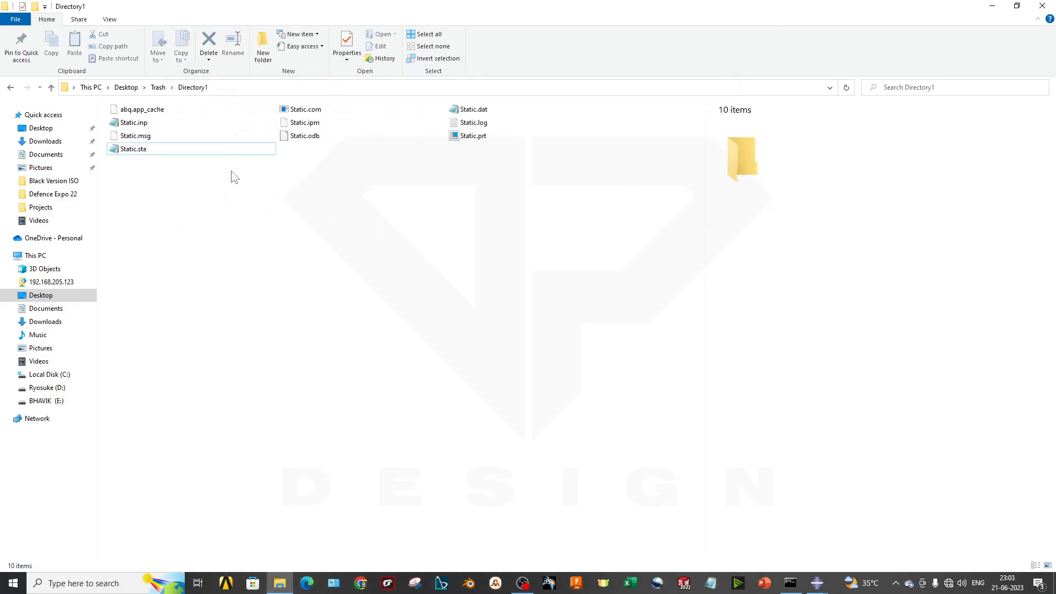
- Open Static.dat, examine the time control and memory estimate sections near its end, and close it
{"action": "double_click", "coordinate": [474, 109]}
{"action": "scroll", "coordinate": [417, 347], "scroll_direction": "down", "scroll_amount": 20}
{"action": "left_click_drag", "start_coordinate": [736, 368], "coordinate": [747, 509]}
{"action": "scroll", "coordinate": [198, 225], "scroll_direction": "up", "scroll_amount": 2}
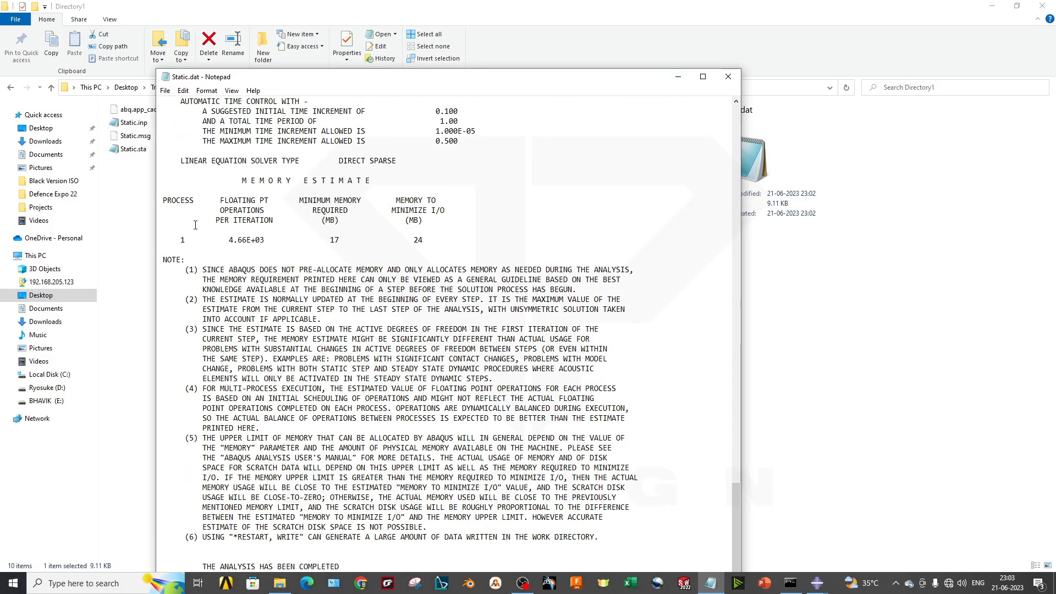
{"action": "scroll", "coordinate": [417, 237], "scroll_direction": "up", "scroll_amount": 2}
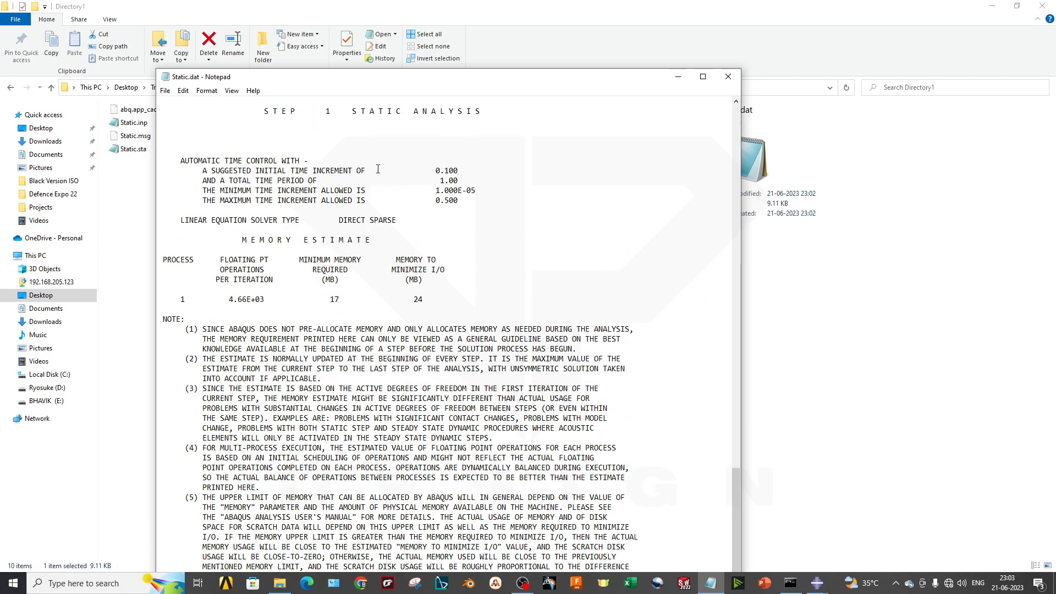
{"action": "scroll", "coordinate": [327, 207], "scroll_direction": "down", "scroll_amount": 3}
{"action": "scroll", "coordinate": [397, 218], "scroll_direction": "up", "scroll_amount": 1}
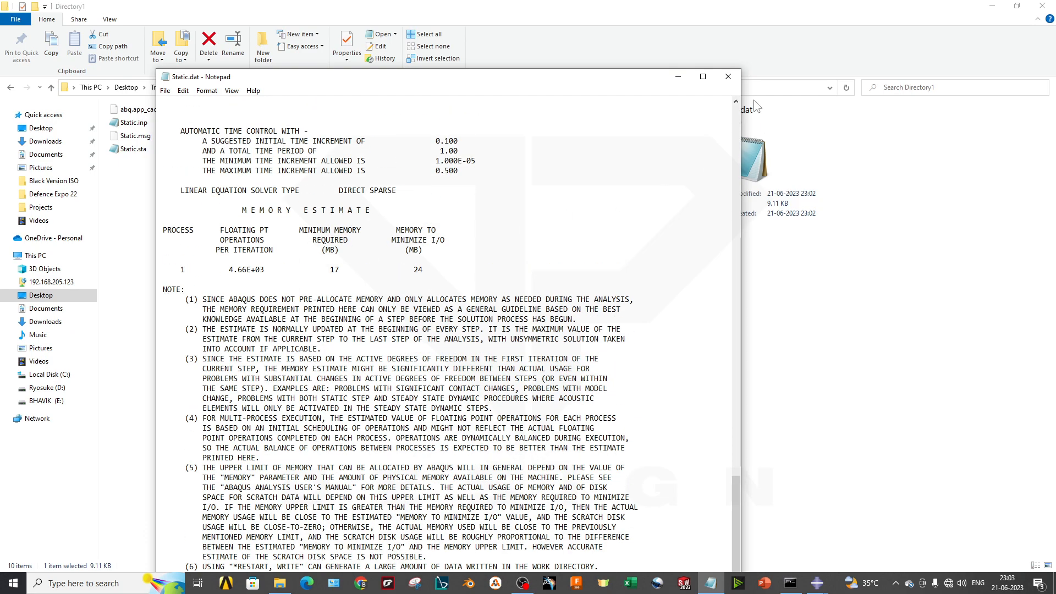
{"action": "left_click", "coordinate": [728, 76]}
- Refresh the Directory1 folder and select the Static.inp input file
{"action": "right_click", "coordinate": [286, 202]}
{"action": "left_click", "coordinate": [309, 245]}
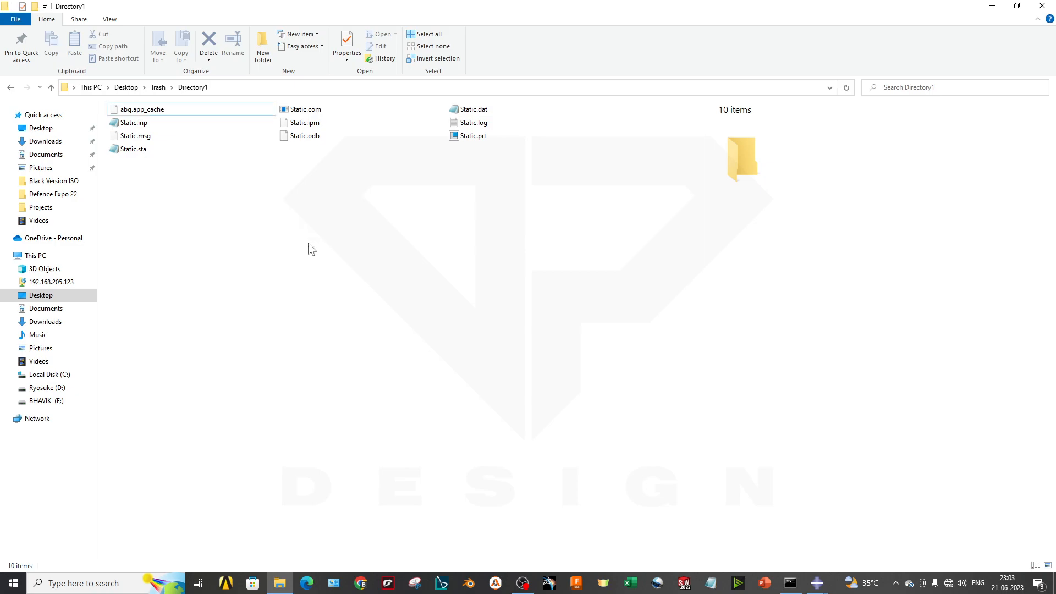
{"action": "right_click", "coordinate": [239, 205]}
{"action": "left_click", "coordinate": [271, 252]}
{"action": "left_click", "coordinate": [185, 123]}
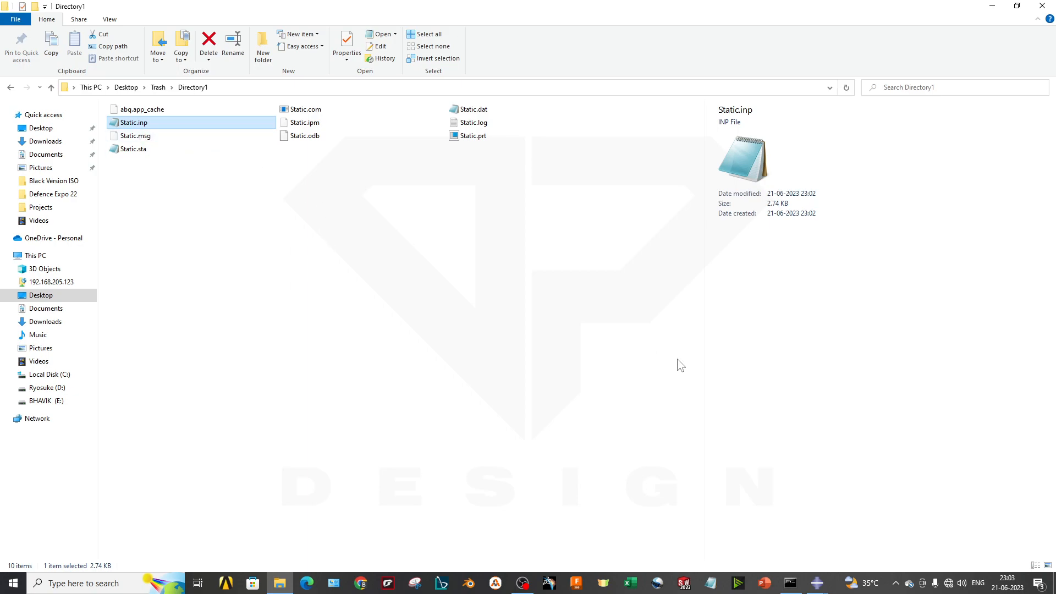
- Switch back to Abaqus/CAE and dismiss the Static job's monitor
{"action": "left_click", "coordinate": [817, 583]}
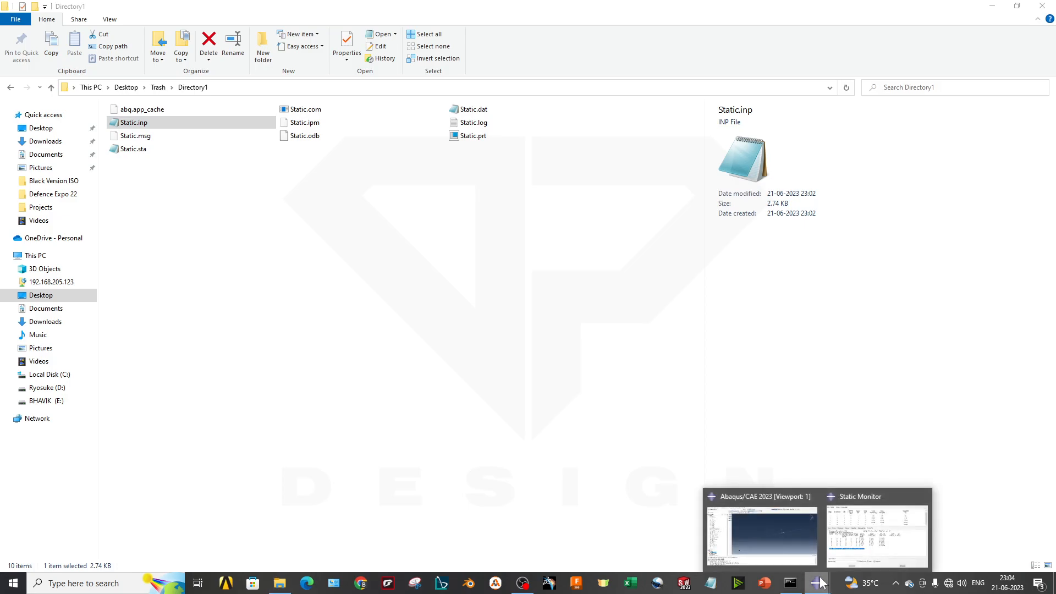
{"action": "left_click", "coordinate": [809, 561]}
{"action": "mouse_move", "coordinate": [817, 583]}
{"action": "left_click", "coordinate": [858, 541]}
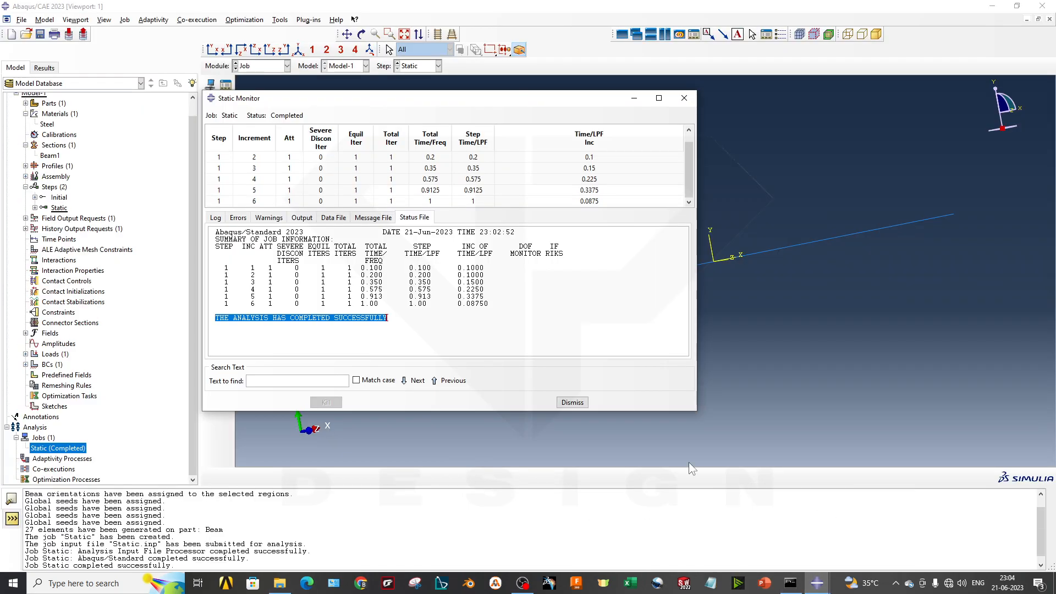
{"action": "left_click", "coordinate": [572, 402]}
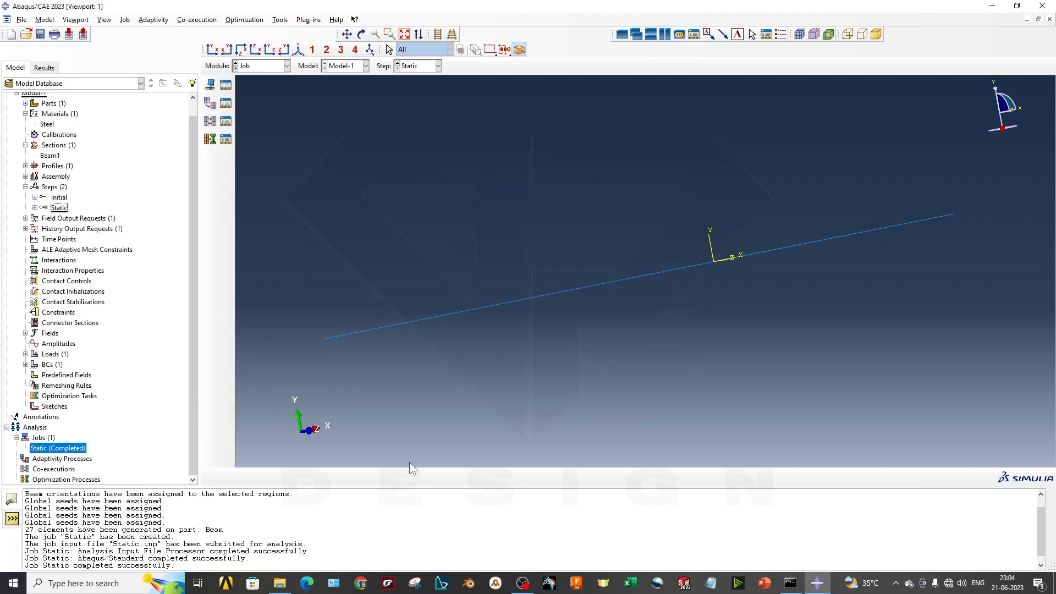
- Switch to the Visualization module, display Model-1, and plot the Load-1 magnitude contours
{"action": "left_click", "coordinate": [263, 66]}
{"action": "left_click", "coordinate": [265, 173]}
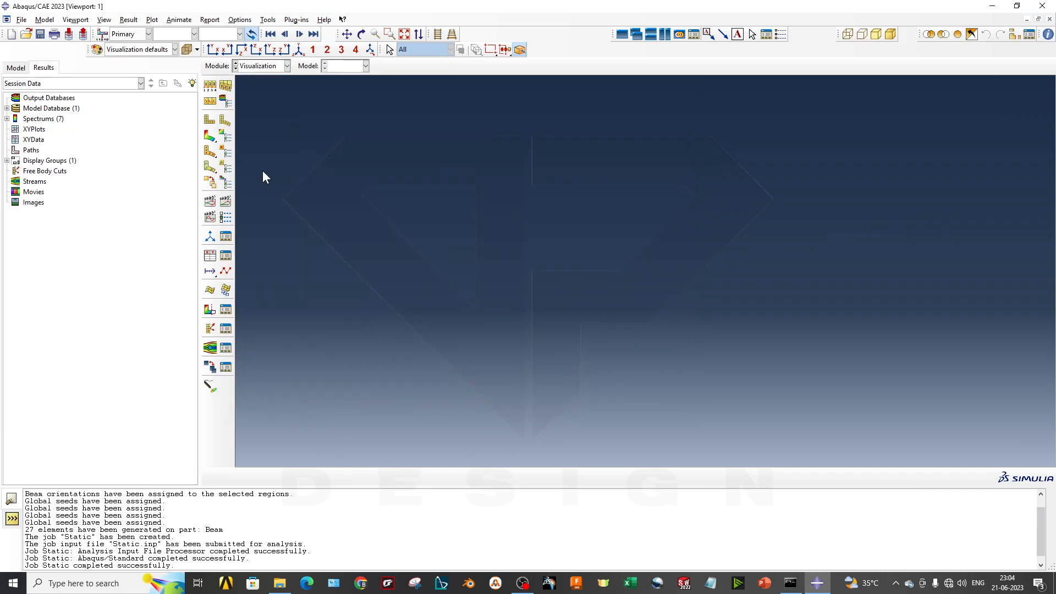
{"action": "left_click", "coordinate": [342, 68]}
{"action": "left_click", "coordinate": [344, 78]}
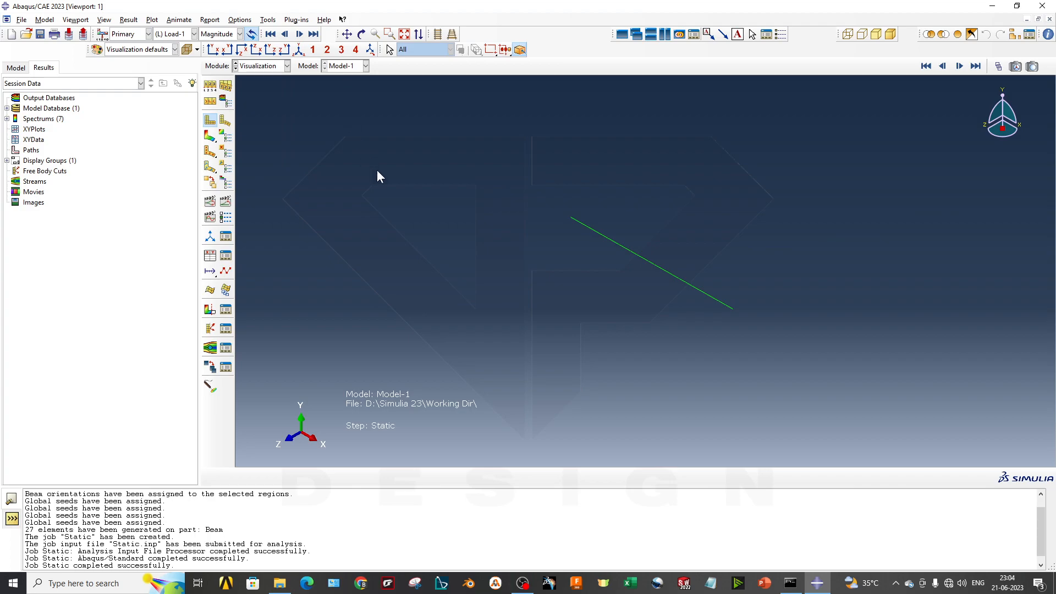
{"action": "left_click", "coordinate": [211, 137]}
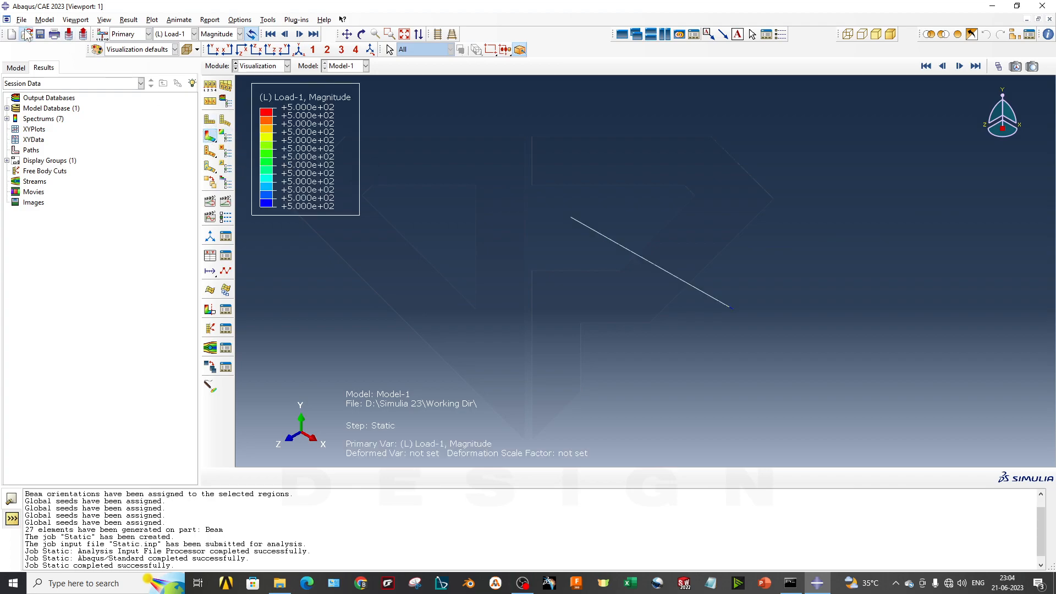
- Open the Static.odb output database from Directory1 and plot the von Mises stress contours on the deformed beam
{"action": "left_click", "coordinate": [26, 34]}
{"action": "left_click", "coordinate": [551, 244]}
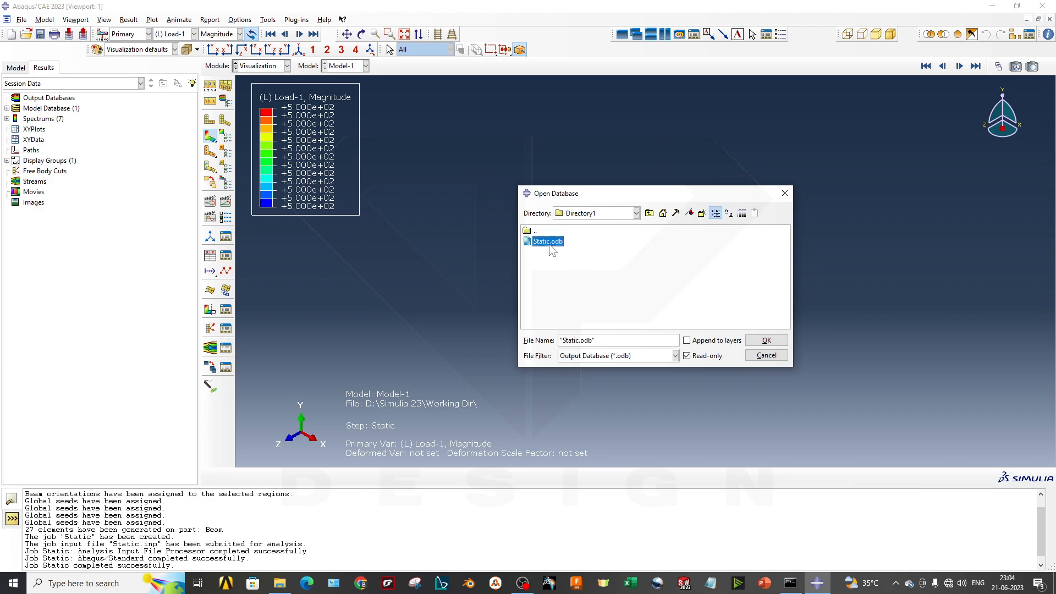
{"action": "left_click", "coordinate": [766, 341]}
{"action": "left_click", "coordinate": [210, 136]}
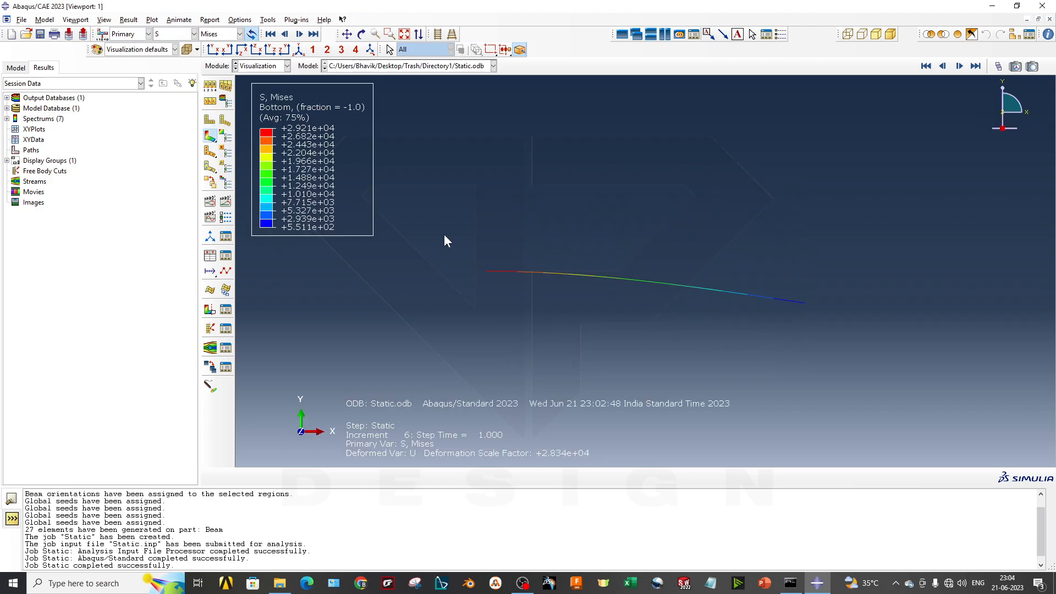
{"action": "middle_click_drag", "start_coordinate": [591, 264], "coordinate": [582, 321], "text": "ctrl+alt"}
{"action": "scroll", "coordinate": [570, 342], "scroll_direction": "down", "scroll_amount": 3}
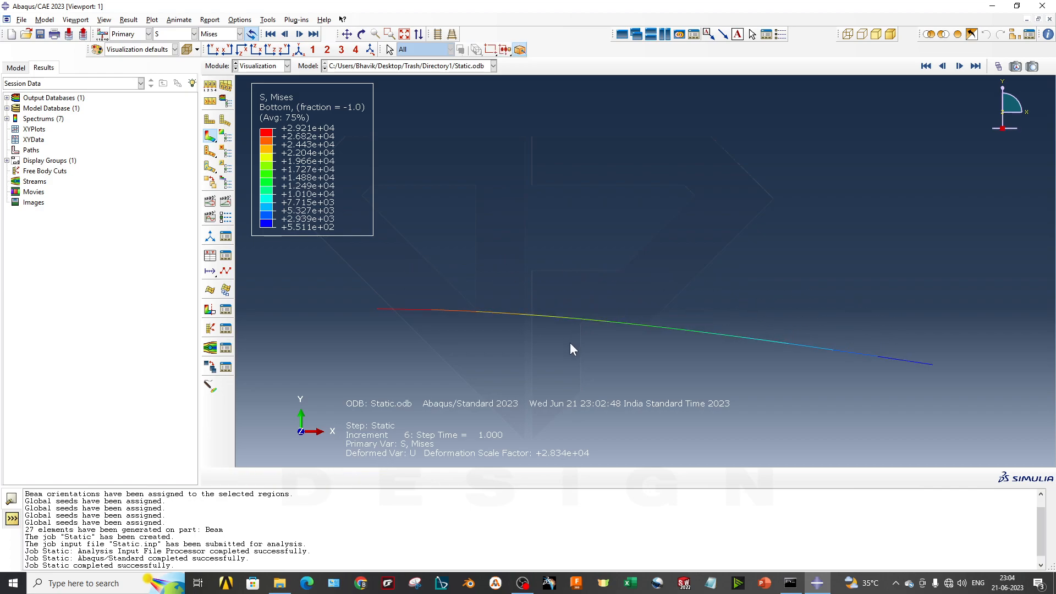
- Animate the beam's time history and apply a slower frame rate, slightly above the middle of the range
{"action": "left_click", "coordinate": [227, 204]}
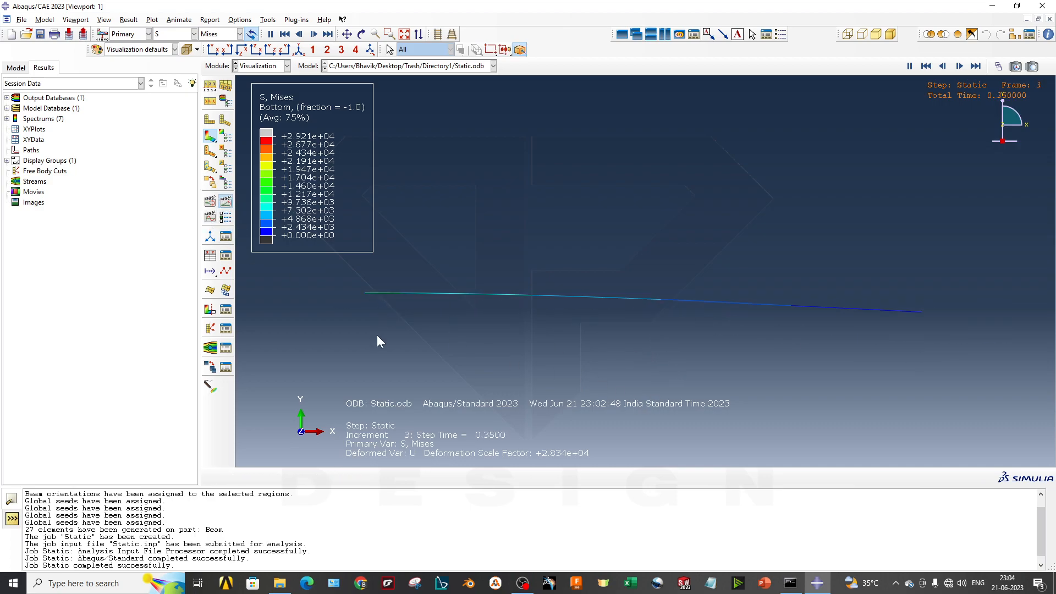
{"action": "left_click", "coordinate": [229, 218]}
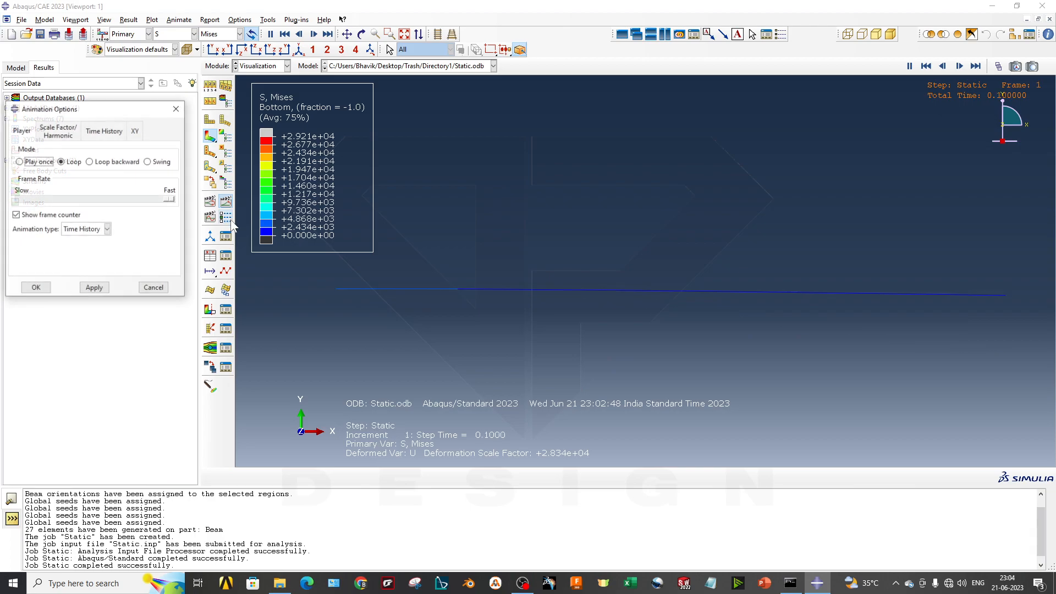
{"action": "left_click_drag", "start_coordinate": [169, 200], "coordinate": [109, 199]}
{"action": "left_click", "coordinate": [95, 288]}
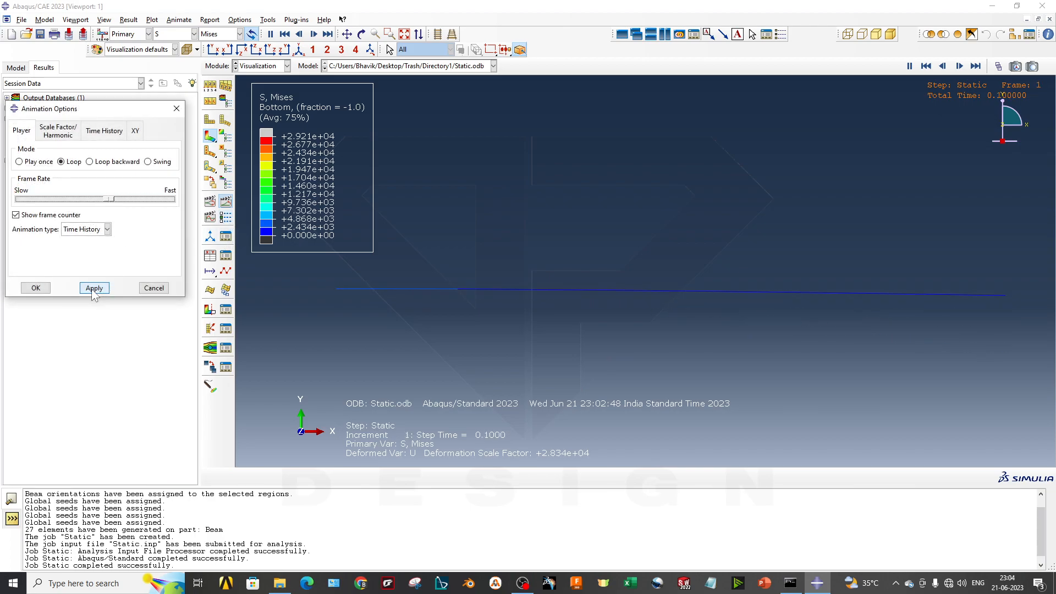
- Dismiss the animation options and enable rendering of beam profiles in the ODB display options
{"action": "left_click", "coordinate": [156, 289]}
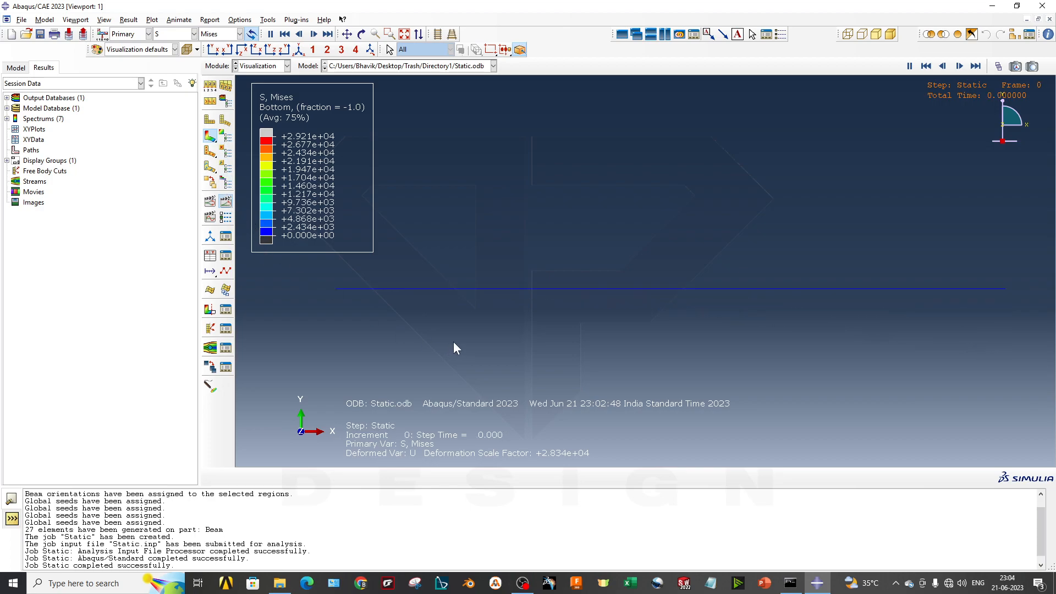
{"action": "middle_click_drag", "start_coordinate": [826, 337], "coordinate": [787, 335], "text": "ctrl+alt"}
{"action": "left_click_drag", "start_coordinate": [856, 348], "coordinate": [584, 322], "text": "ctrl+alt"}
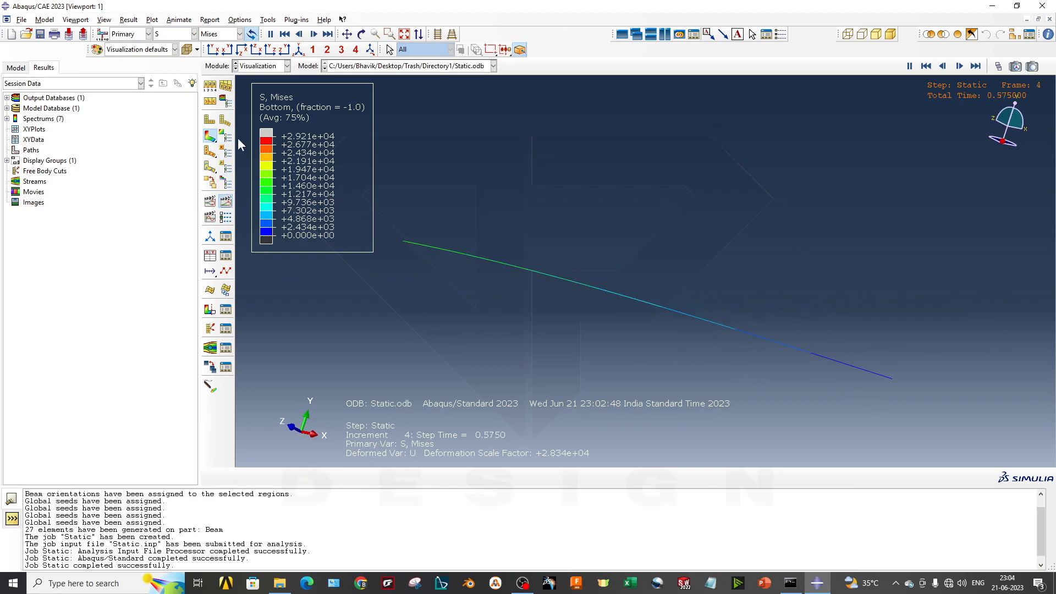
{"action": "left_click", "coordinate": [225, 102]}
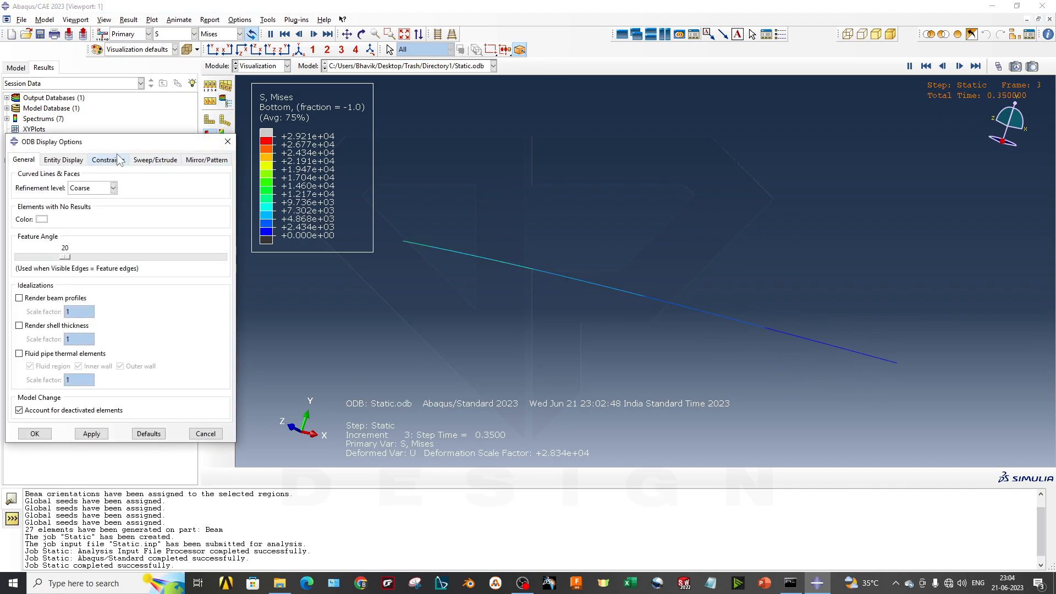
{"action": "left_click_drag", "start_coordinate": [121, 141], "coordinate": [183, 128]}
{"action": "left_click", "coordinate": [81, 284]}
{"action": "left_click", "coordinate": [154, 420]}
- Apply a scale factor of 0.5 to the rendered beam profiles
{"action": "left_click_drag", "start_coordinate": [857, 332], "coordinate": [880, 338], "text": "ctrl+alt"}
{"action": "left_click_drag", "start_coordinate": [615, 359], "coordinate": [650, 378], "text": "ctrl+alt"}
{"action": "left_click_drag", "start_coordinate": [142, 299], "coordinate": [111, 296]}
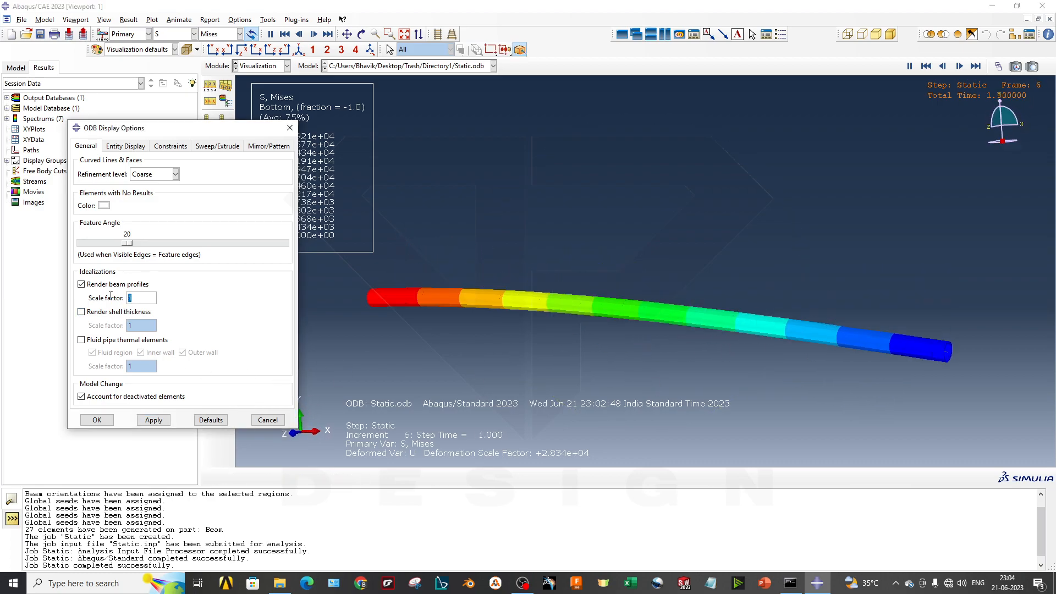
{"action": "type", "text": "0."}
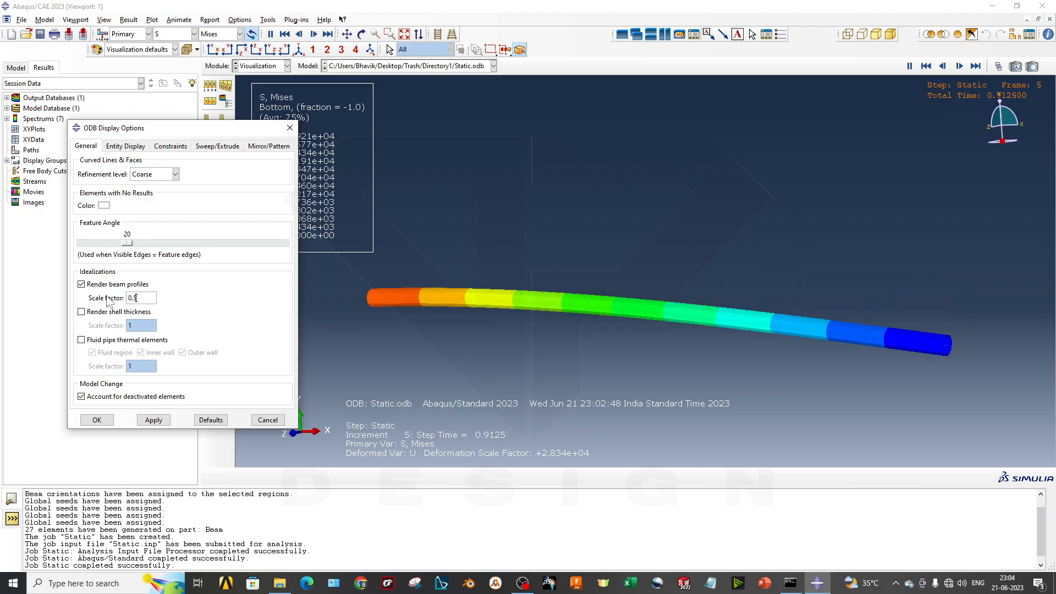
{"action": "type", "text": "5"}
{"action": "left_click", "coordinate": [154, 421]}
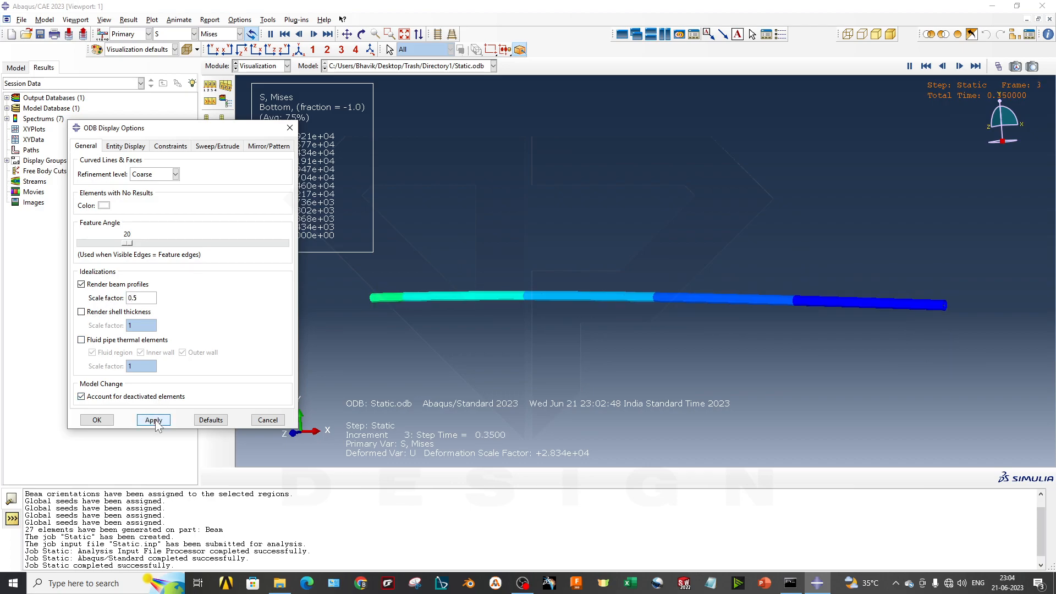
- Set the rendered beam profiles' scale factor to 5, close the display options, and stop the time history animation
{"action": "left_click_drag", "start_coordinate": [699, 329], "coordinate": [658, 329], "text": "ctrl+alt"}
{"action": "middle_click_drag", "start_coordinate": [736, 331], "coordinate": [726, 306], "text": "ctrl+alt"}
{"action": "left_click_drag", "start_coordinate": [144, 298], "coordinate": [121, 290]}
{"action": "type", "text": "5"}
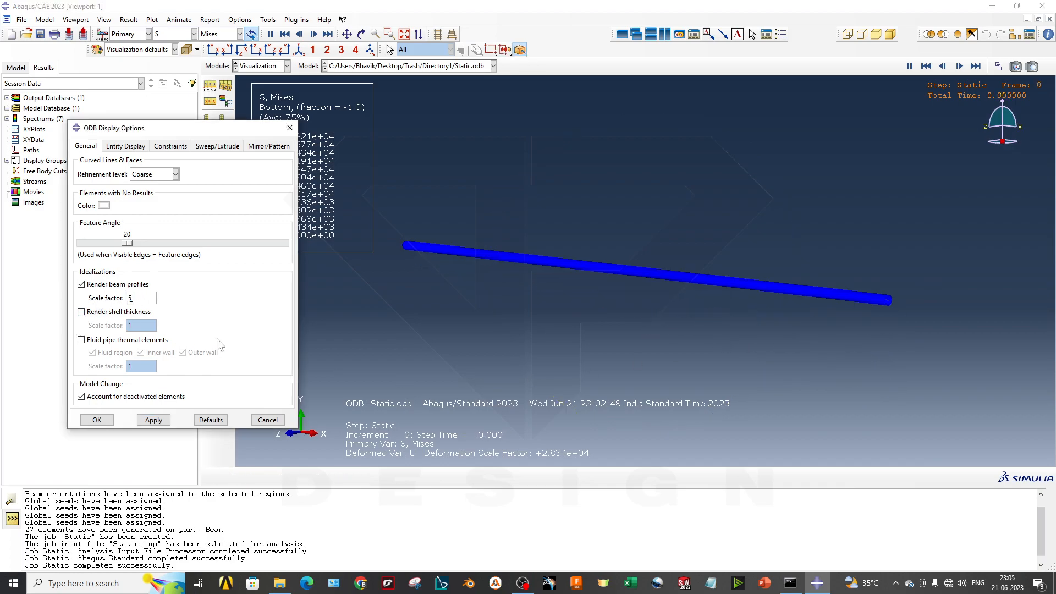
{"action": "left_click", "coordinate": [153, 419]}
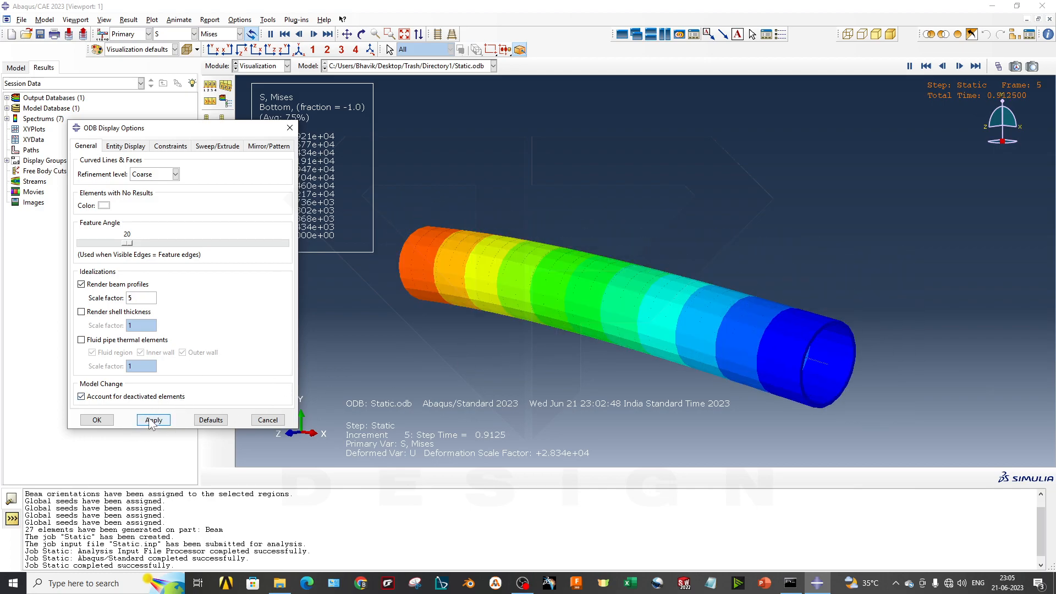
{"action": "left_click", "coordinate": [268, 420]}
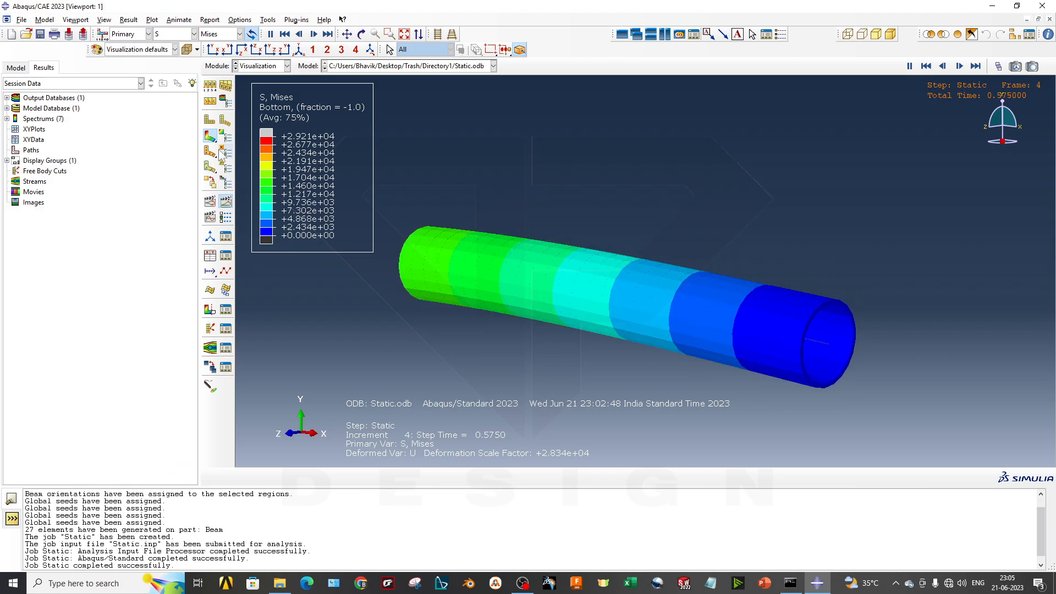
{"action": "left_click", "coordinate": [226, 201]}
- Plot the Max. In-Plane Principal stress contours on the beam and return to the Mises stress plot
{"action": "left_click_drag", "start_coordinate": [408, 286], "coordinate": [530, 331], "text": "ctrl+alt"}
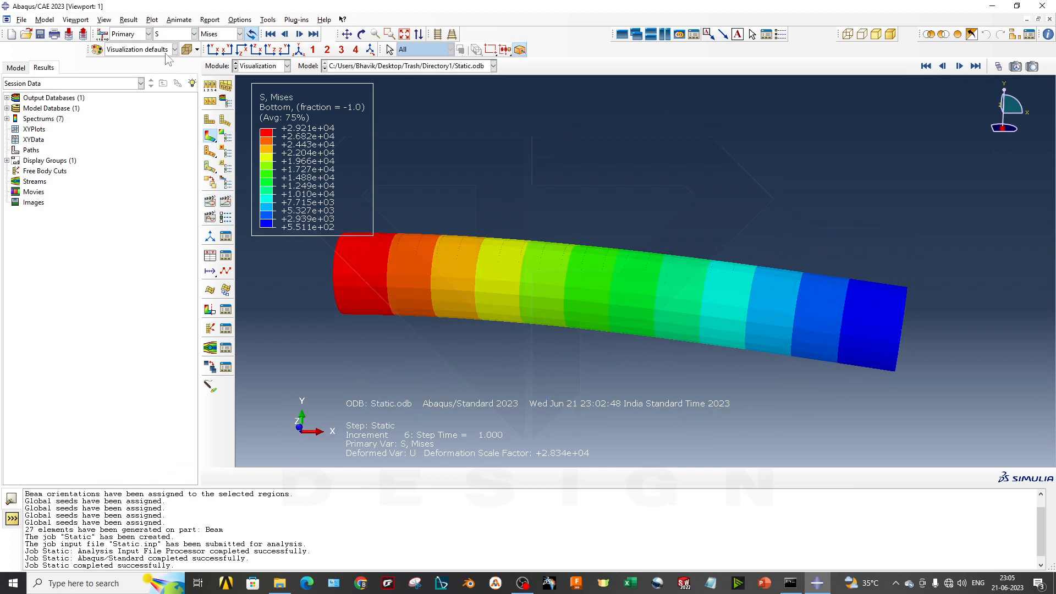
{"action": "left_click", "coordinate": [220, 34]}
{"action": "left_click", "coordinate": [220, 50]}
{"action": "left_click", "coordinate": [220, 34]}
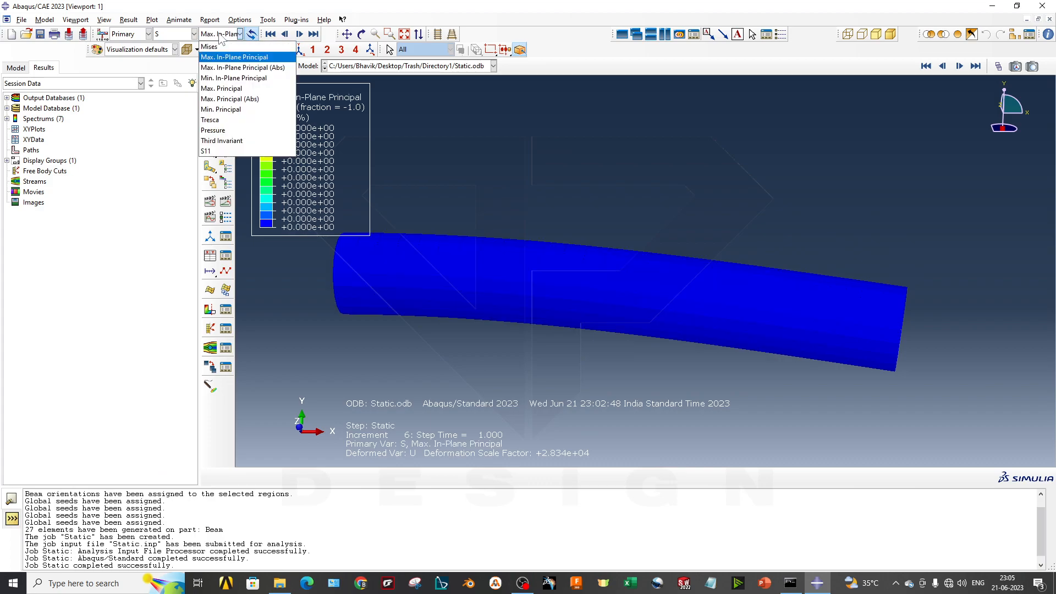
{"action": "left_click", "coordinate": [220, 41]}
- Plot the magnitude of displacement U as the primary variable on the deformed beam
{"action": "left_click", "coordinate": [194, 34]}
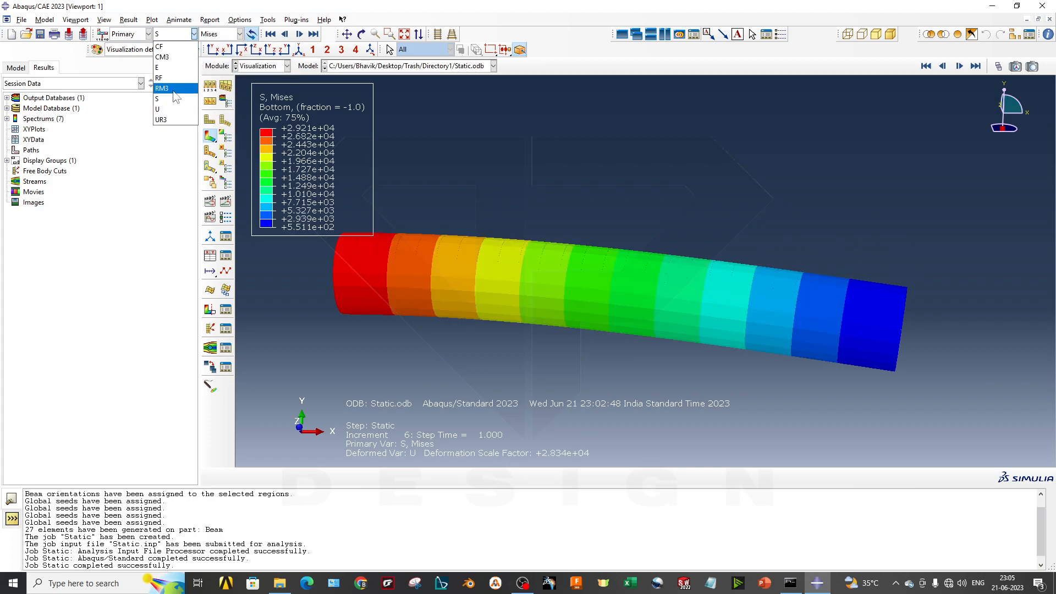
{"action": "left_click", "coordinate": [175, 109]}
{"action": "left_click_drag", "start_coordinate": [648, 289], "coordinate": [537, 299], "text": "ctrl+alt"}
- Examine the primary output variables in the Field Output dialog, including CF, S and RM3, and cancel without applying
{"action": "left_click", "coordinate": [133, 36]}
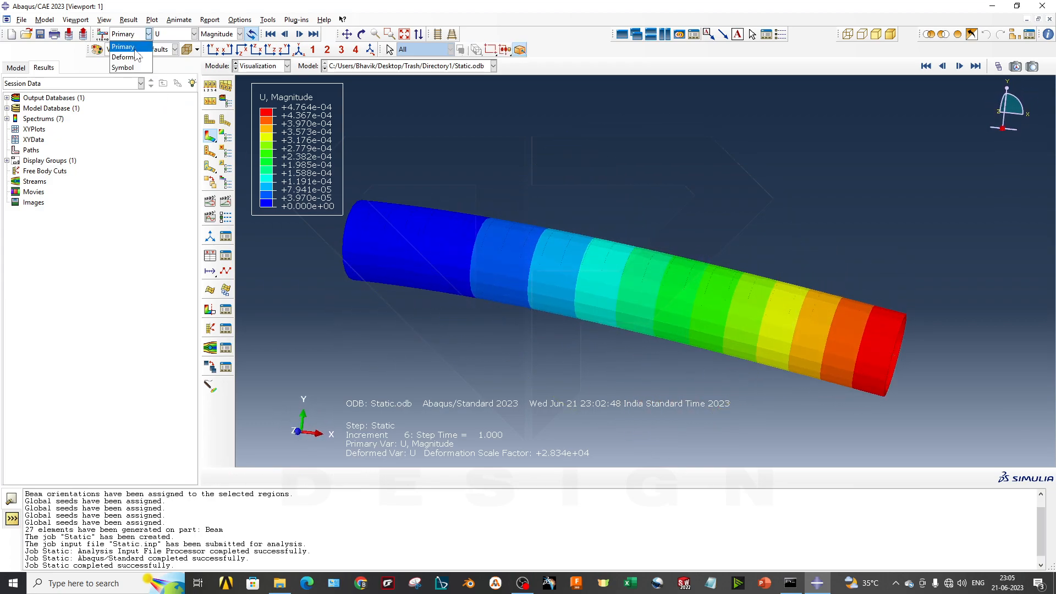
{"action": "left_click", "coordinate": [110, 43]}
{"action": "left_click", "coordinate": [171, 34]}
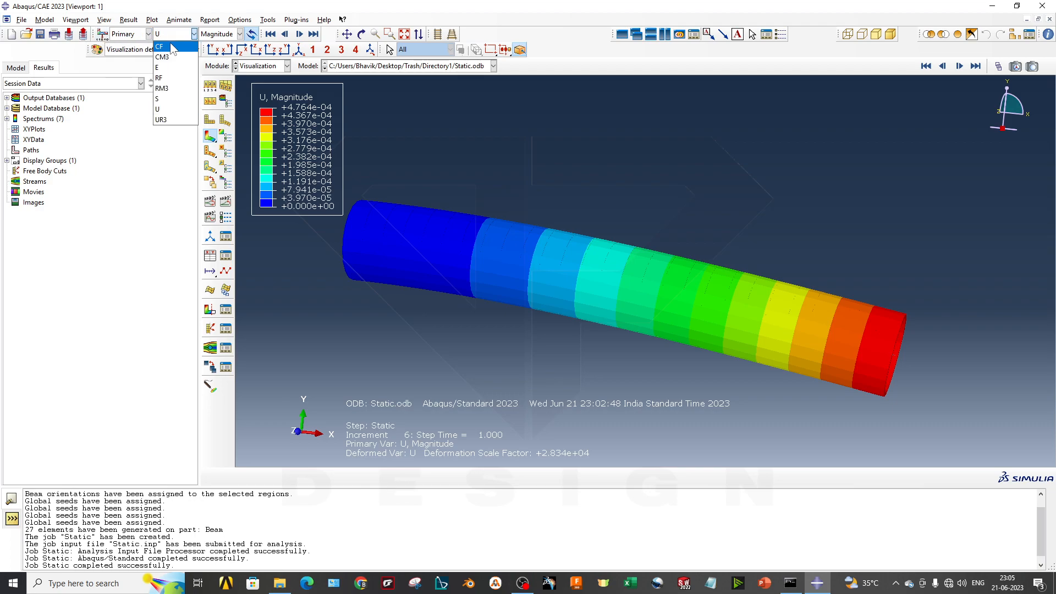
{"action": "left_click", "coordinate": [104, 32]}
{"action": "left_click", "coordinate": [103, 35]}
{"action": "left_click_drag", "start_coordinate": [102, 193], "coordinate": [417, 119]}
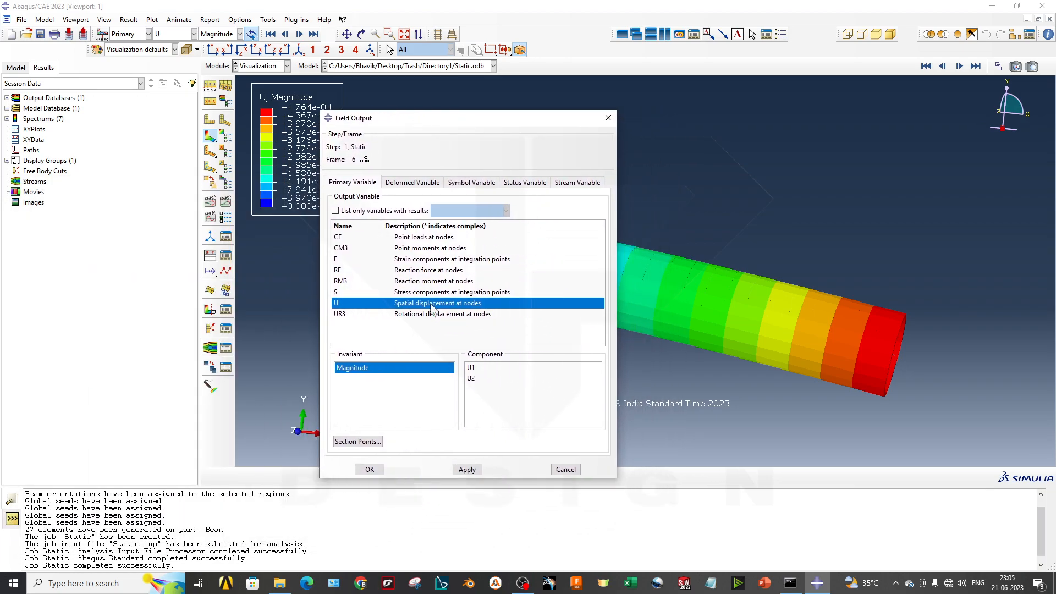
{"action": "left_click", "coordinate": [428, 240]}
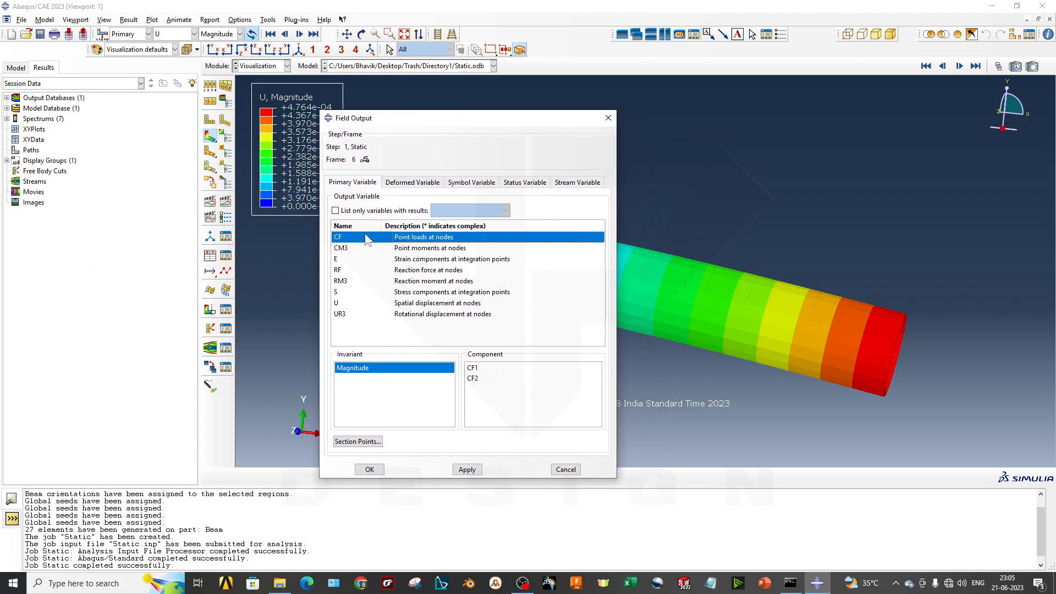
{"action": "left_click", "coordinate": [404, 294]}
{"action": "left_click", "coordinate": [418, 281]}
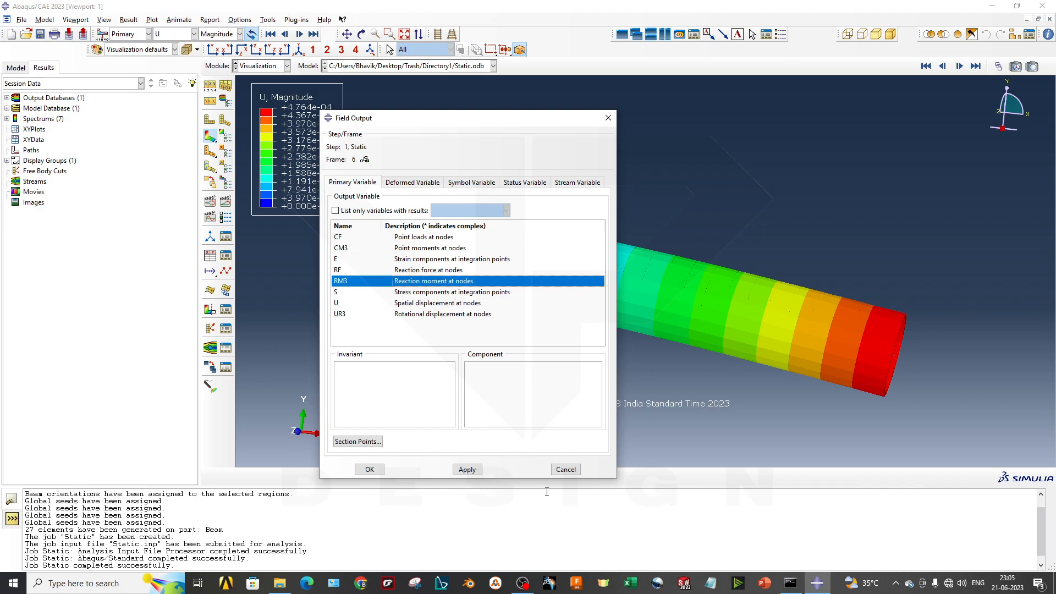
{"action": "left_click", "coordinate": [562, 471]}
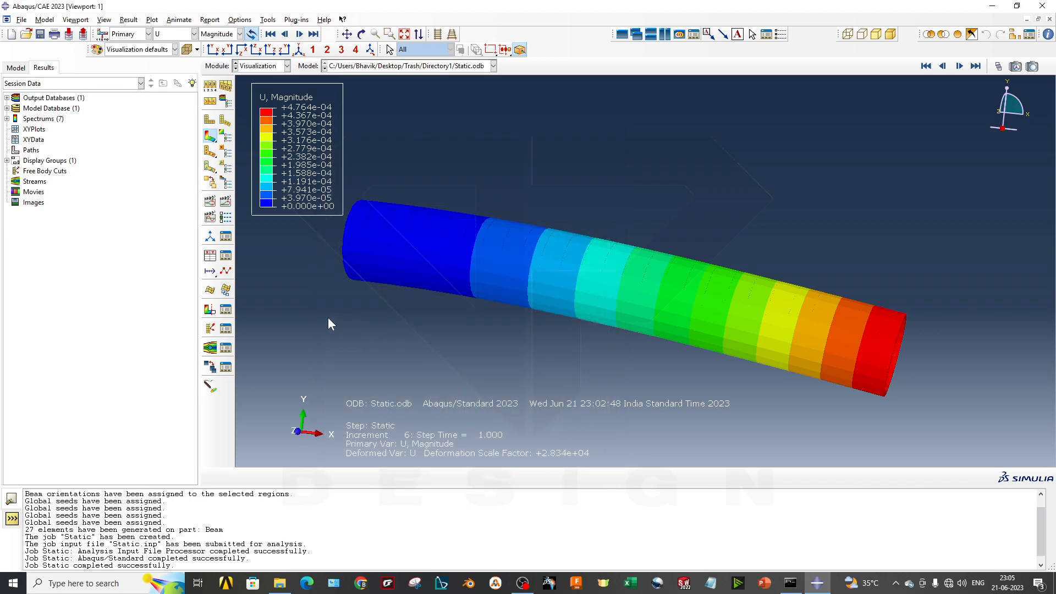
- Check the source options available for creating XY data and close the dialog without creating any
{"action": "scroll", "coordinate": [490, 295], "scroll_direction": "down", "scroll_amount": 2}
{"action": "scroll", "coordinate": [467, 302], "scroll_direction": "up", "scroll_amount": 2}
{"action": "scroll", "coordinate": [362, 282], "scroll_direction": "down", "scroll_amount": 1}
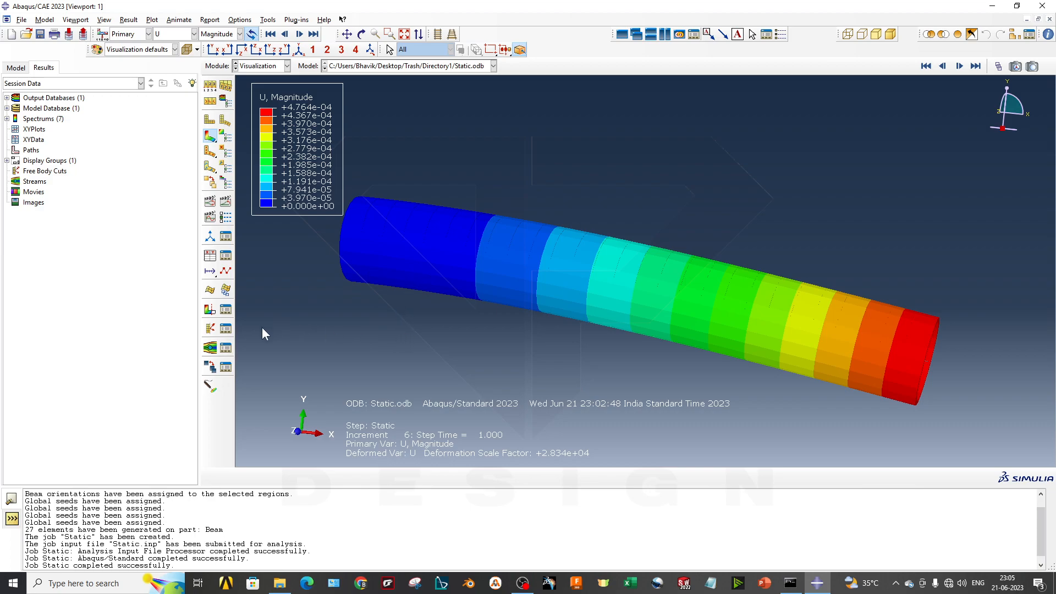
{"action": "middle_click_drag", "start_coordinate": [446, 292], "coordinate": [509, 291], "text": "ctrl+alt"}
{"action": "scroll", "coordinate": [728, 331], "scroll_direction": "down", "scroll_amount": 1}
{"action": "middle_click_drag", "start_coordinate": [639, 371], "coordinate": [622, 370], "text": "ctrl+alt"}
{"action": "left_click", "coordinate": [210, 257]}
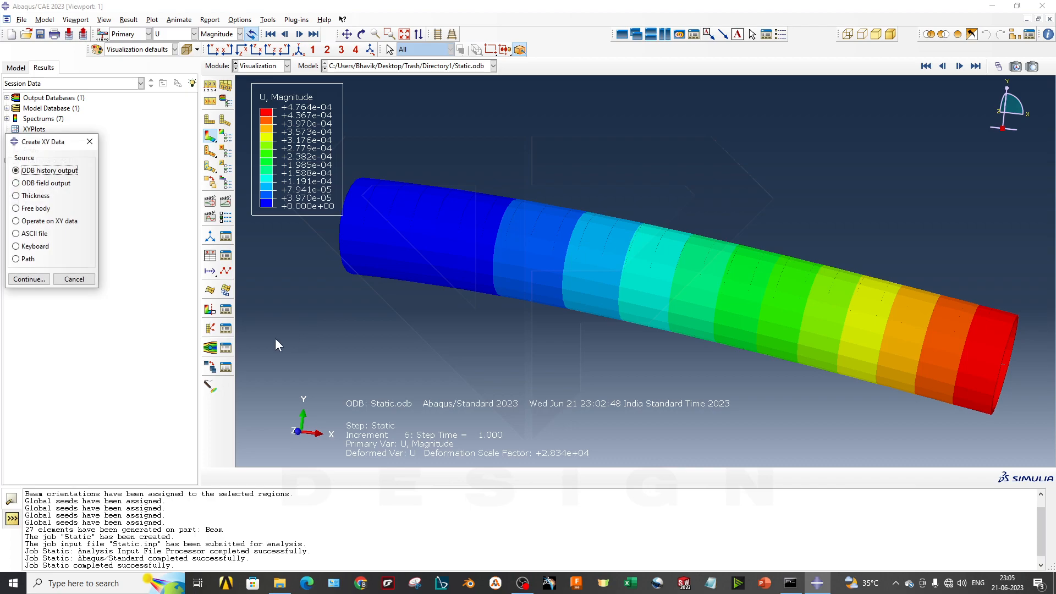
{"action": "left_click_drag", "start_coordinate": [77, 145], "coordinate": [414, 209]}
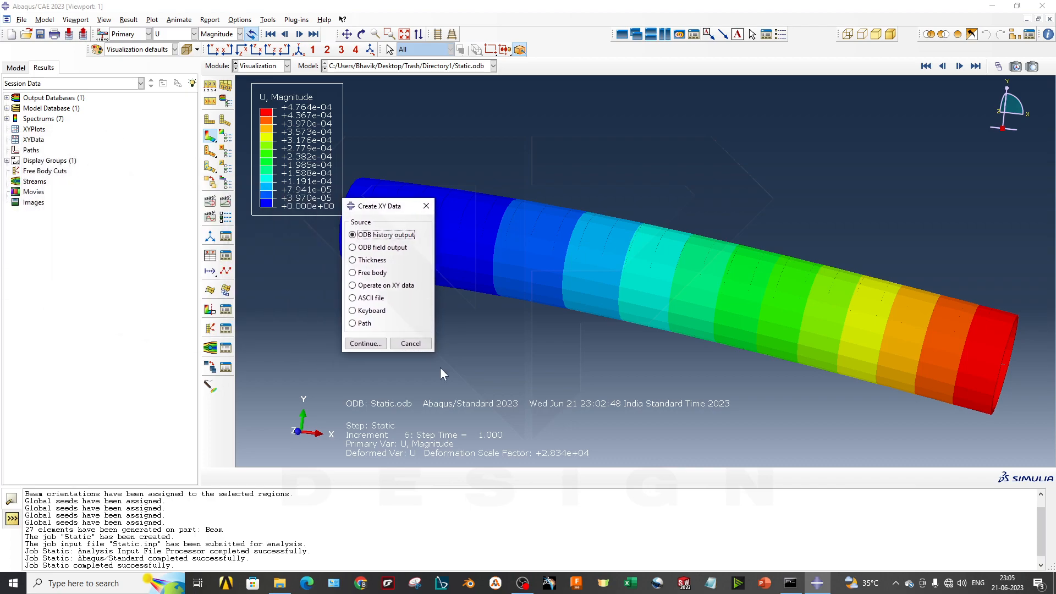
{"action": "left_click", "coordinate": [422, 210]}
{"action": "right_click", "coordinate": [326, 359]}
{"action": "left_click", "coordinate": [345, 339]}
{"action": "middle_click_drag", "start_coordinate": [620, 299], "coordinate": [656, 313], "text": "ctrl+alt"}
{"action": "left_click_drag", "start_coordinate": [709, 332], "coordinate": [602, 331], "text": "ctrl+alt"}
{"action": "mouse_move", "coordinate": [545, 327]}
{"action": "middle_mouse_down", "text": "ctrl+alt"}
{"action": "mouse_move", "coordinate": [551, 297]}
{"action": "mouse_move", "coordinate": [564, 326]}
{"action": "middle_mouse_up", "text": "ctrl+alt"}
{"action": "scroll", "coordinate": [577, 286], "scroll_direction": "down", "scroll_amount": 1}
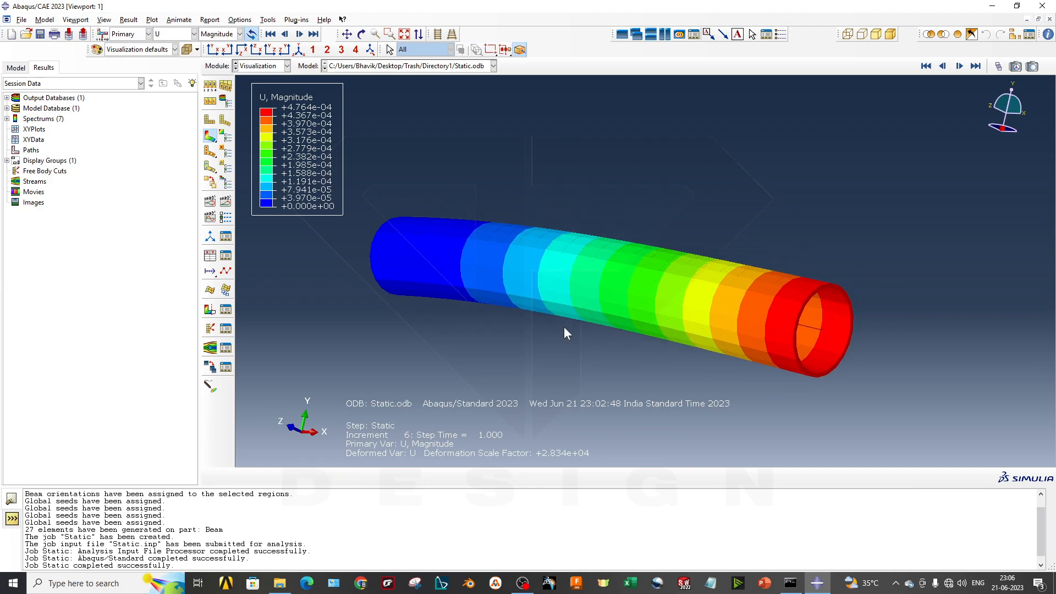